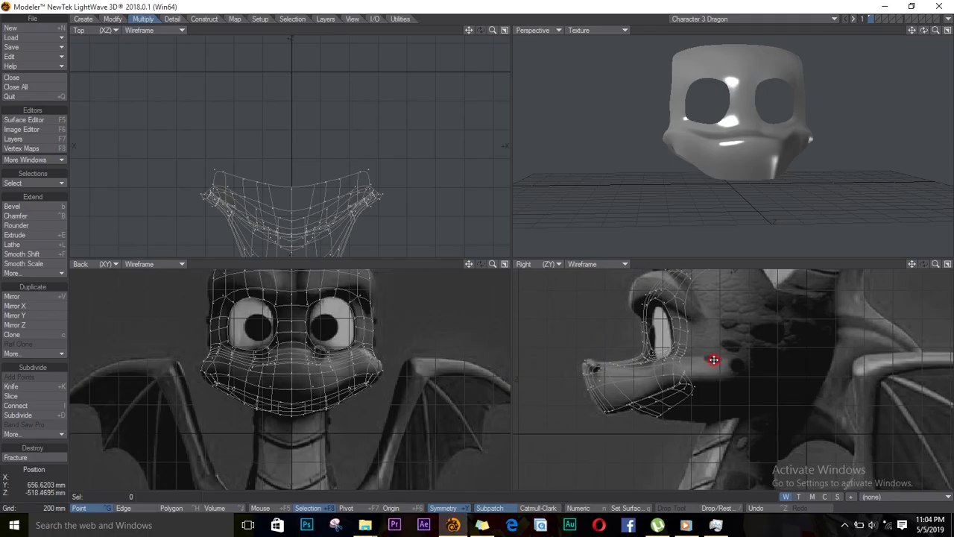
# Extend the forehead's top edge backward over the crown to the base of the horn, following the side reference
pyautogui.scroll(4, 713, 360)
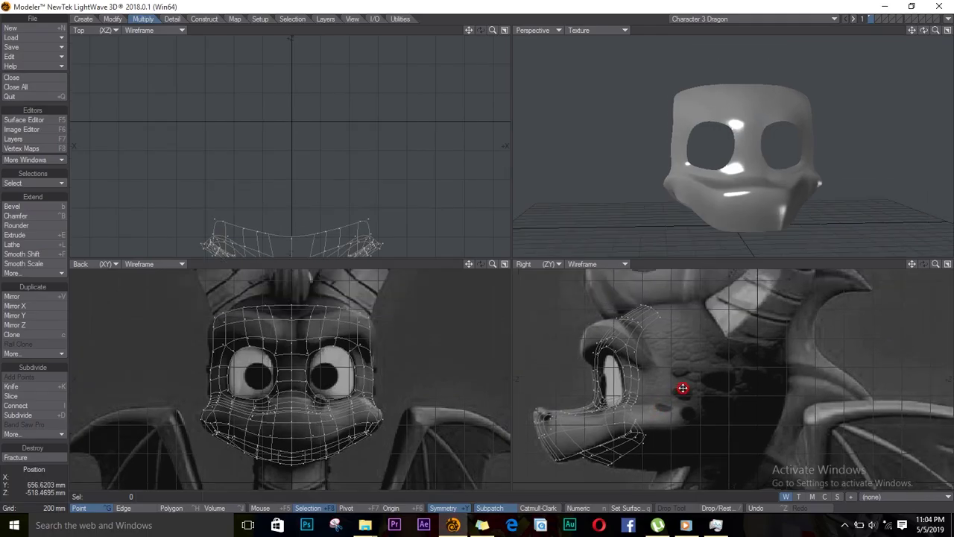
pyautogui.scroll(3, 697, 393)
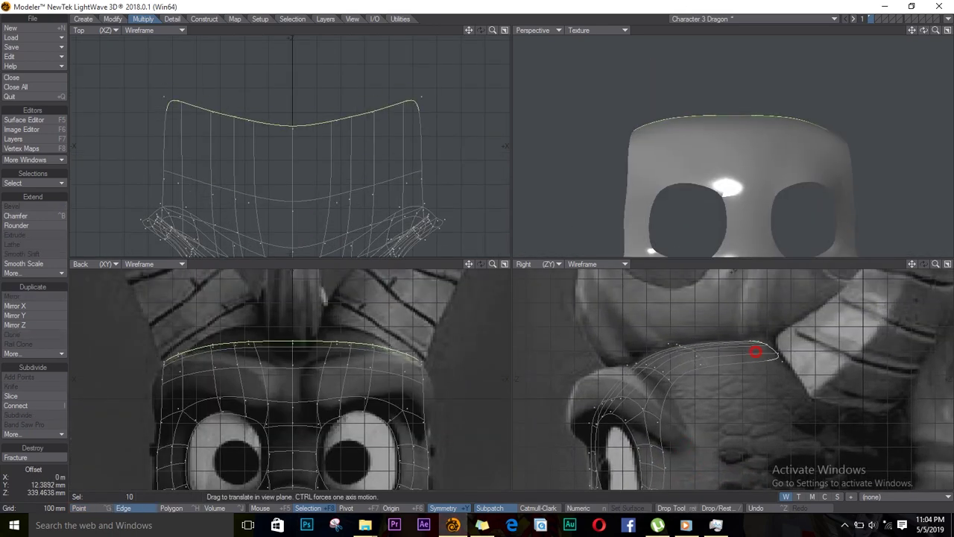
pyautogui.moveTo(756, 348); pyautogui.dragTo(685, 357)
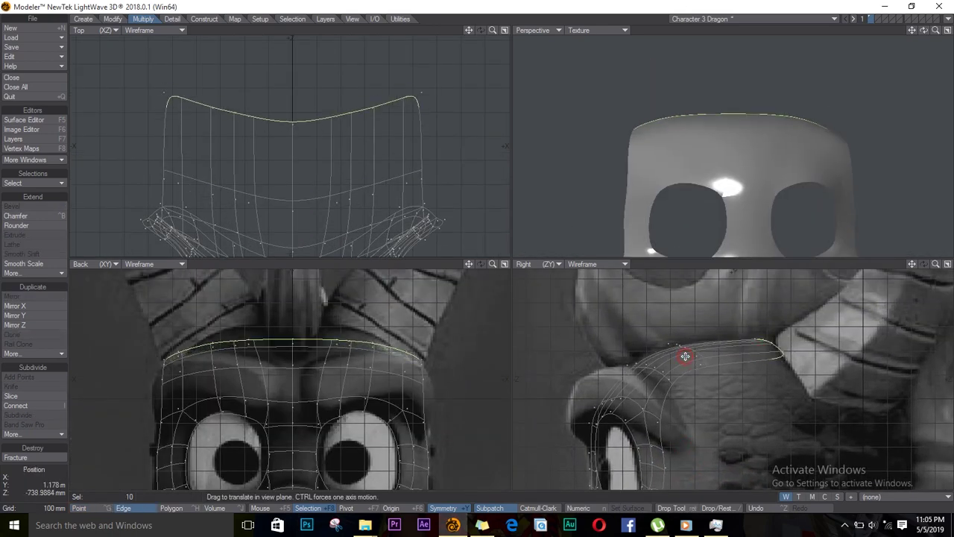
# Turn off subpatch smoothing and flatten the crown's rear edge by stretching its depth to 2%
pyautogui.hotkey('ctrl', 'h')
pyautogui.press('Tab')
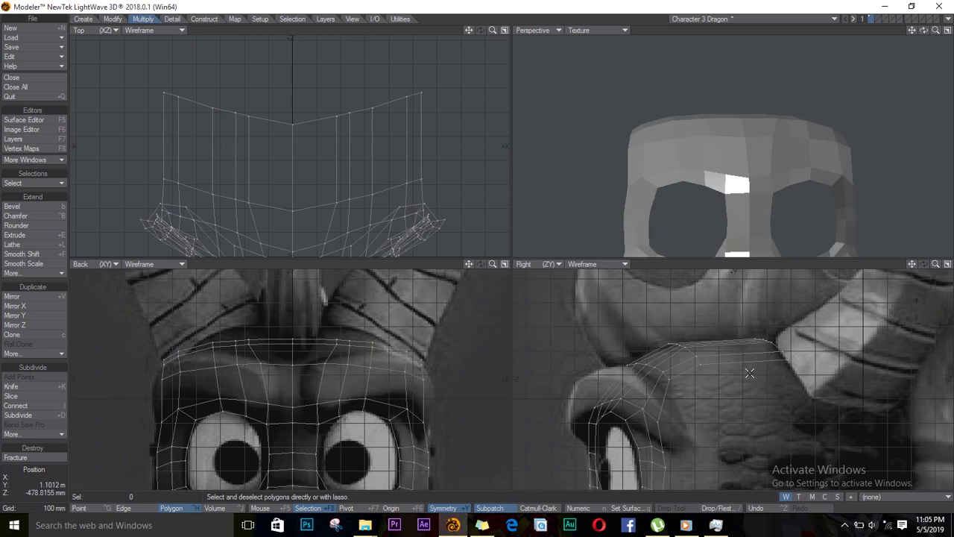
pyautogui.hotkey('ctrl', 'g')
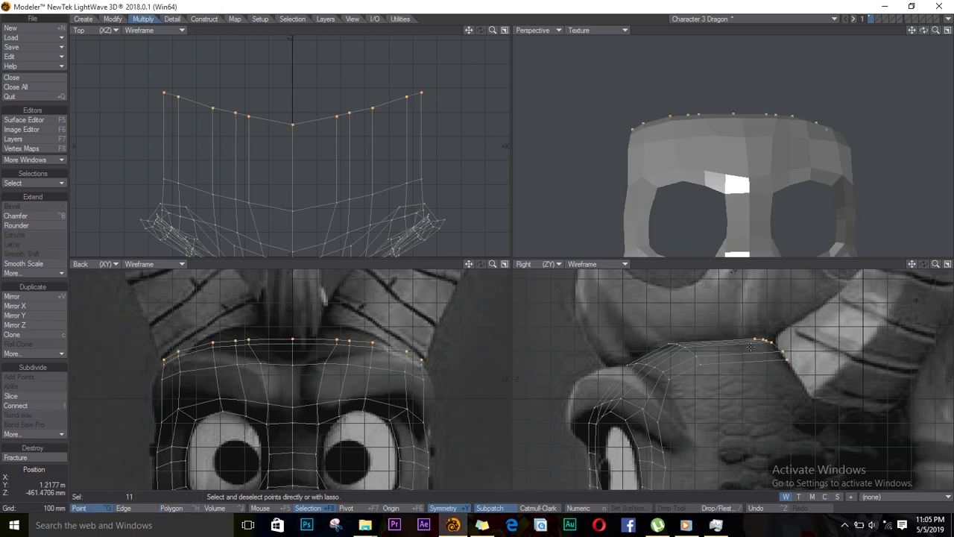
pyautogui.hotkey('ctrl', 'j')
pyautogui.press('h')
pyautogui.keyDown('ctrl'); pyautogui.moveTo(783, 353); pyautogui.dragTo(571, 370); pyautogui.keyUp('ctrl')
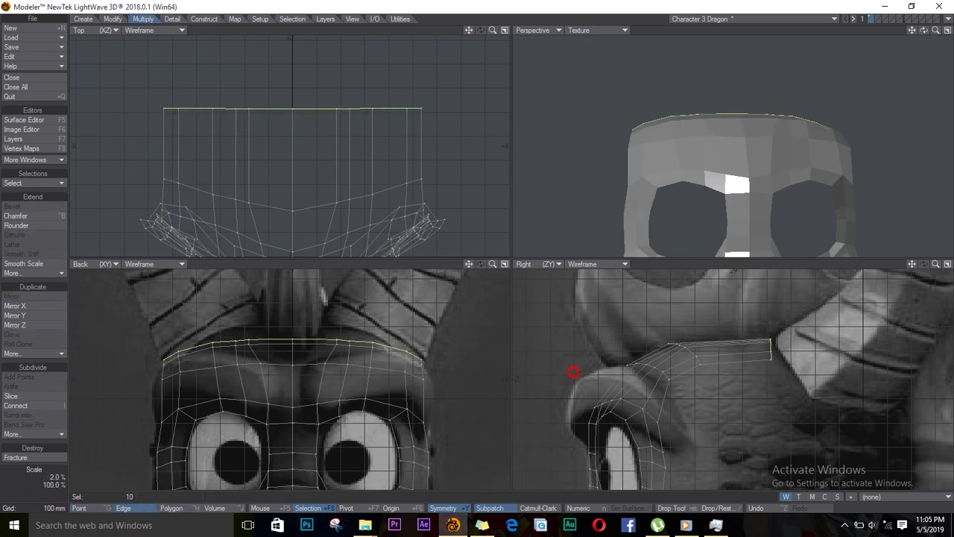
# Move and rotate the flattened crown edge to follow the skull's curve behind the horn base
pyautogui.press('t')
pyautogui.moveTo(788, 356); pyautogui.dragTo(743, 395)
pyautogui.press('y')
pyautogui.press('t')
pyautogui.press('space')
pyautogui.press('y')
pyautogui.press('t')
pyautogui.press('space')
# Extend the crown edge down the back of the head in segments, rotating and positioning each to follow the reference
pyautogui.press('e')
pyautogui.press('t')
pyautogui.press('y')
pyautogui.press('e')
pyautogui.press('t')
pyautogui.scroll(-3, 736, 395)
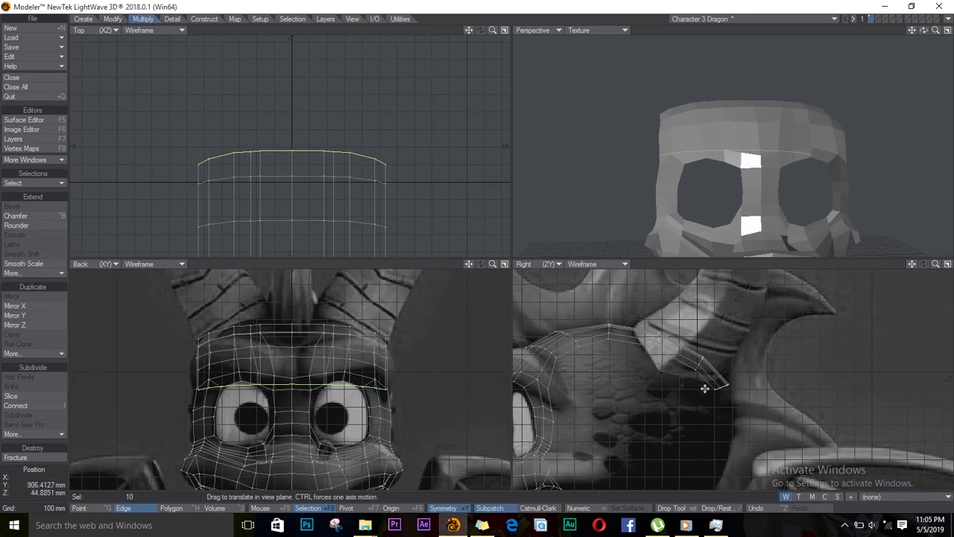
pyautogui.moveTo(725, 389); pyautogui.dragTo(722, 386)
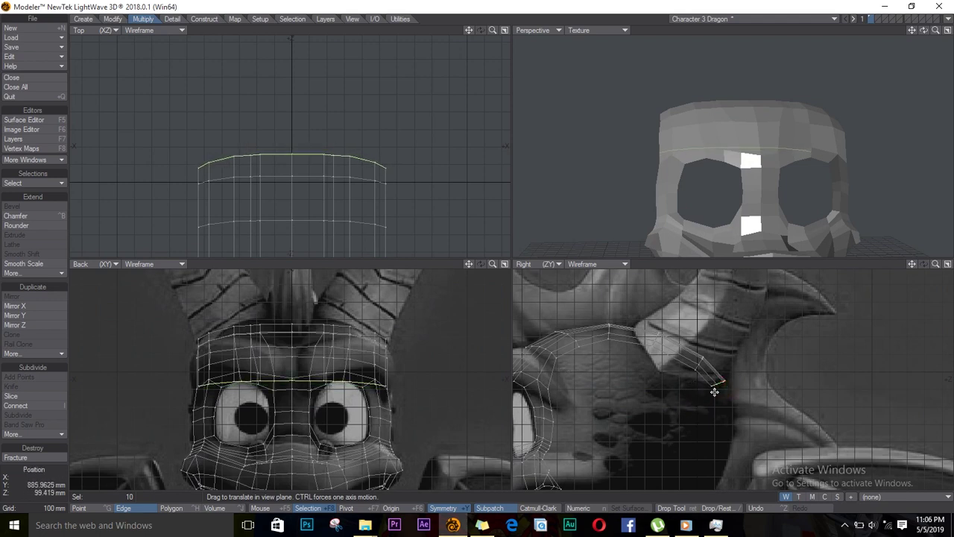
# Extend the rear edge farther down the skull, flatten it to 18% height, and lower it along the head outline
pyautogui.press('e')
pyautogui.press('t')
pyautogui.moveTo(724, 391)
pyautogui.mouseDown()
pyautogui.moveTo(728, 413)
pyautogui.moveTo(726, 385)
pyautogui.moveTo(726, 411)
pyautogui.moveTo(724, 403)
pyautogui.mouseUp()
pyautogui.hotkey('ctrl', 'z')
pyautogui.press('h')
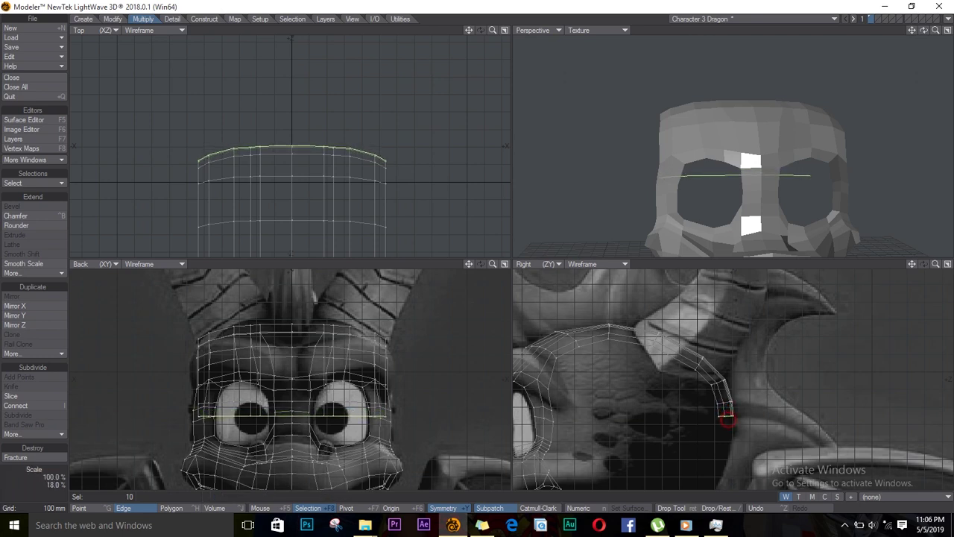
pyautogui.press('t')
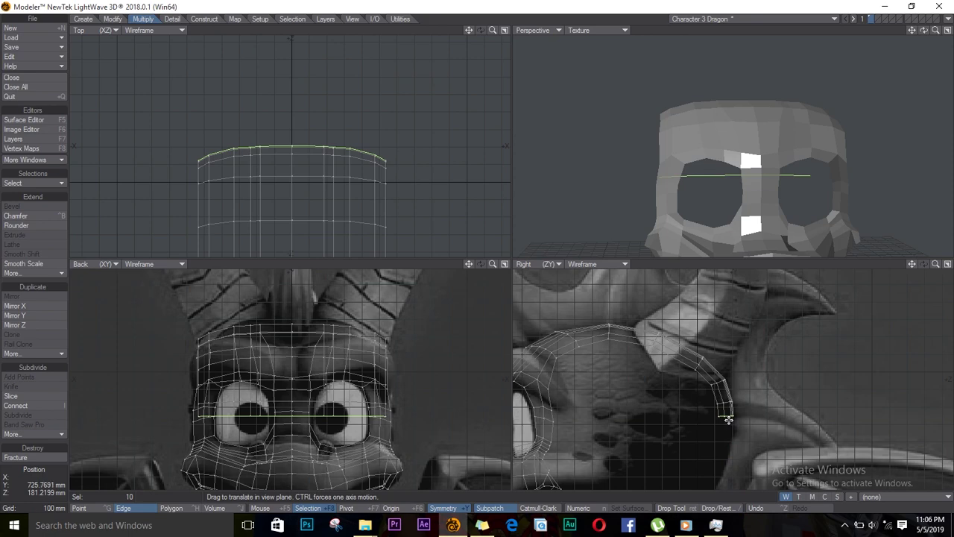
pyautogui.moveTo(728, 420); pyautogui.dragTo(724, 437)
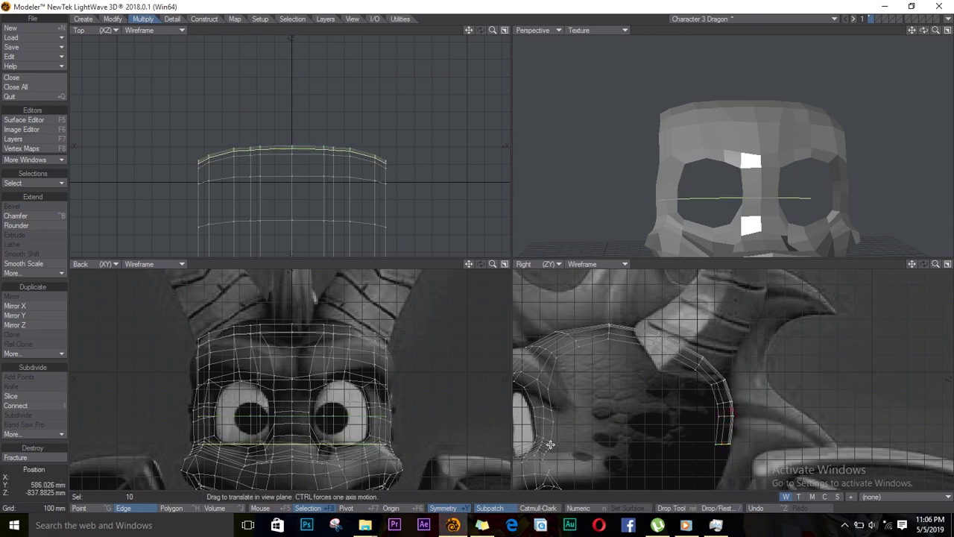
# Continue the back-of-head strip straight down to the height of the upper lip
pyautogui.scroll(4, 550, 444)
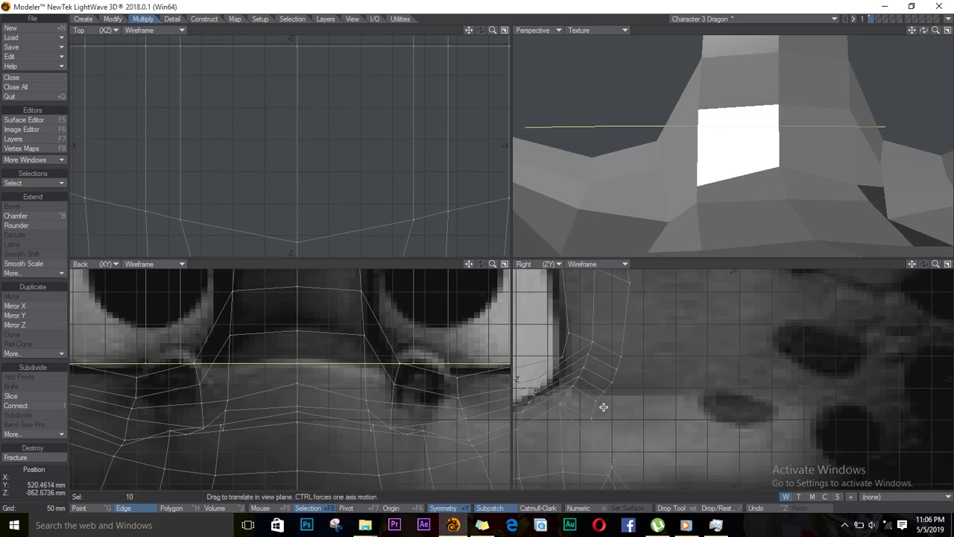
pyautogui.scroll(-4, 603, 407)
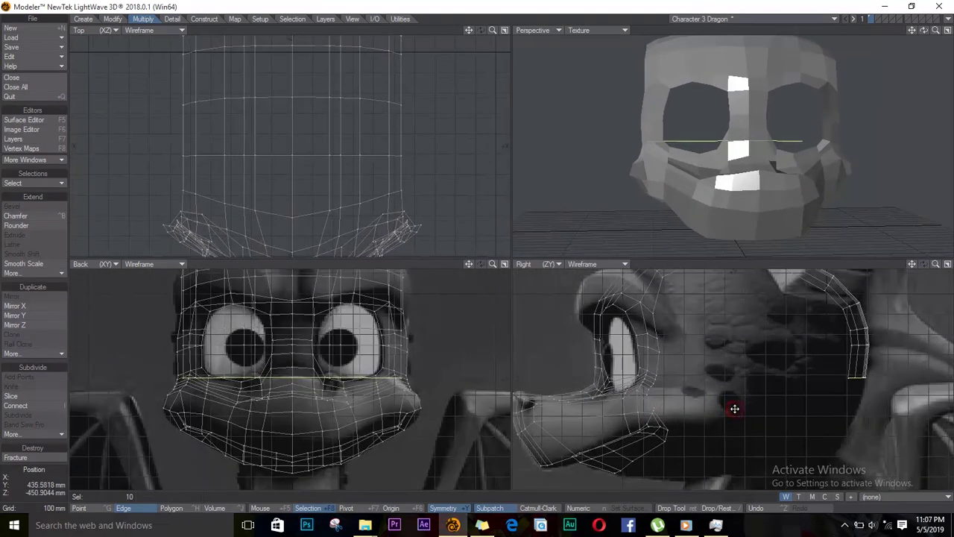
pyautogui.moveTo(846, 381); pyautogui.dragTo(843, 406)
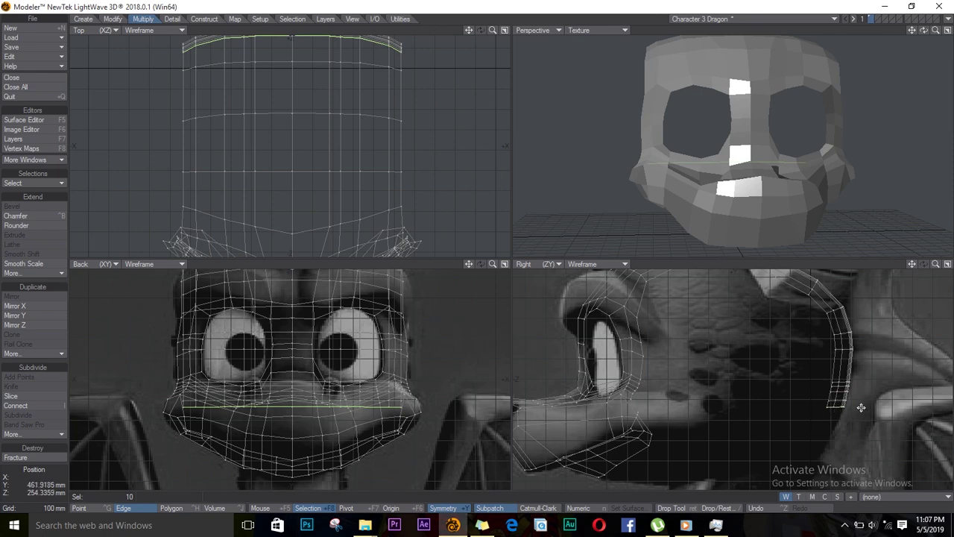
pyautogui.moveTo(845, 406); pyautogui.dragTo(843, 411)
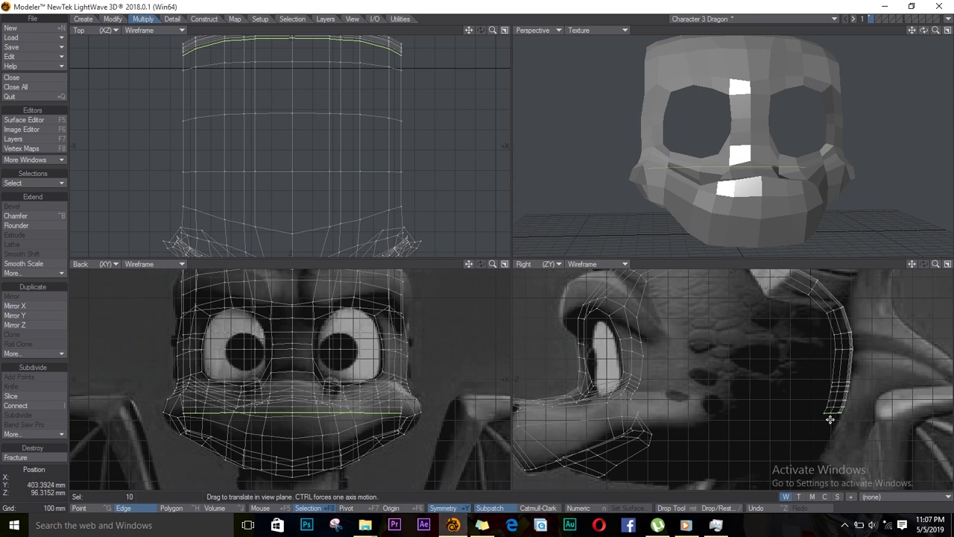
# Extend the back-of-head strip down and forward to the nape where the skull meets the neck
pyautogui.moveTo(829, 419); pyautogui.dragTo(750, 388)
pyautogui.hotkey('shift', ']')
pyautogui.press('t')
pyautogui.press('t')
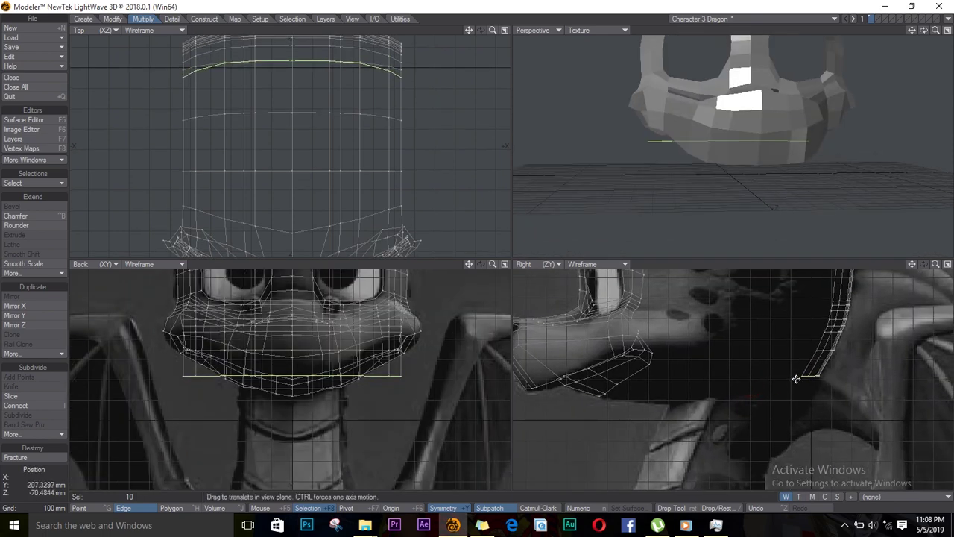
pyautogui.press('Return')
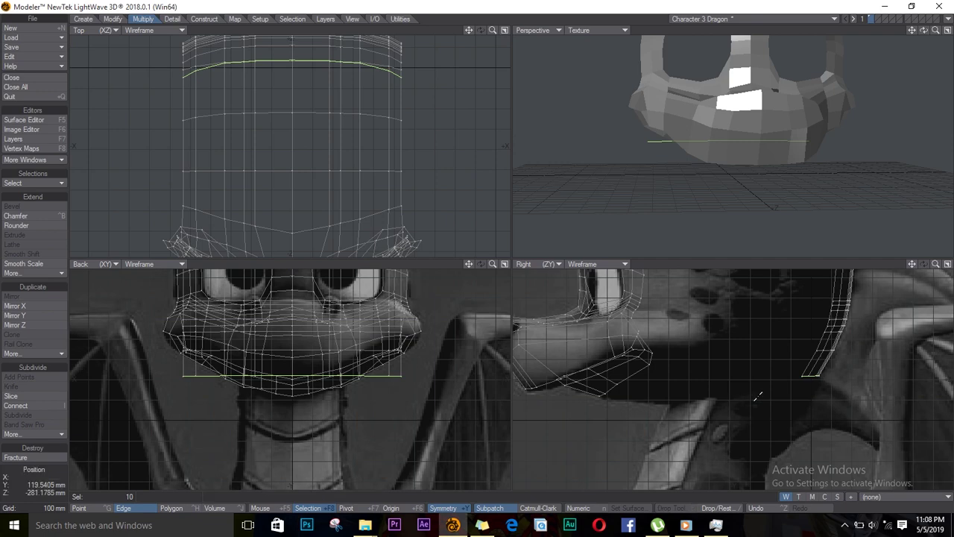
# Select the open rear edge loop beneath the lower jaw, undoing the trial change to it
pyautogui.press('/')
pyautogui.moveTo(650, 339)
pyautogui.mouseDown()
pyautogui.moveTo(632, 378)
pyautogui.moveTo(600, 397)
pyautogui.moveTo(649, 384)
pyautogui.moveTo(641, 384)
pyautogui.mouseUp()
pyautogui.press('t')
pyautogui.click(620, 385)
pyautogui.hotkey('ctrl', 'z')
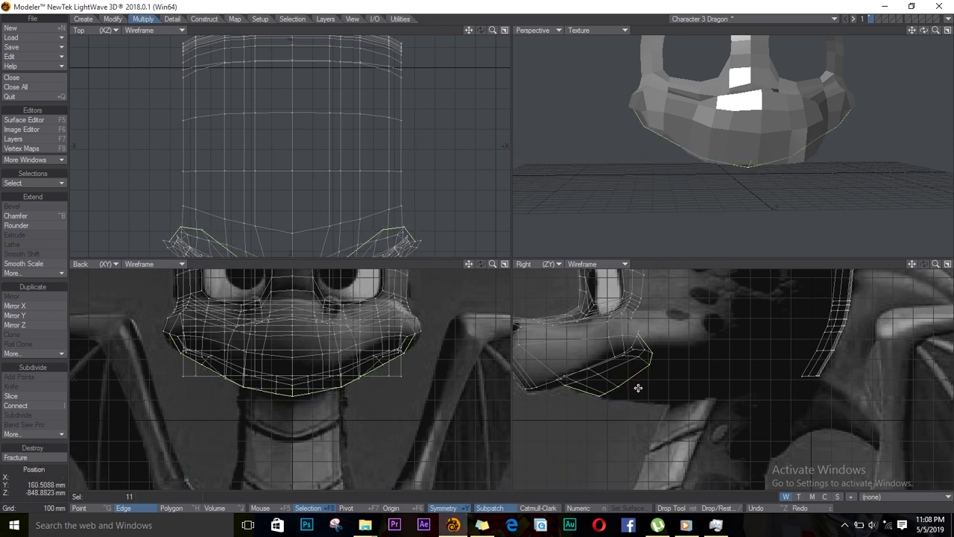
# Extend the lower jaw's open edge slightly backward and clear the edge selection
pyautogui.click(586, 392)
pyautogui.press('t')
pyautogui.moveTo(631, 391); pyautogui.dragTo(647, 380)
pyautogui.hotkey('ctrl', 'z')
pyautogui.press('e')
pyautogui.press('space')
pyautogui.press('/')
pyautogui.press('space')
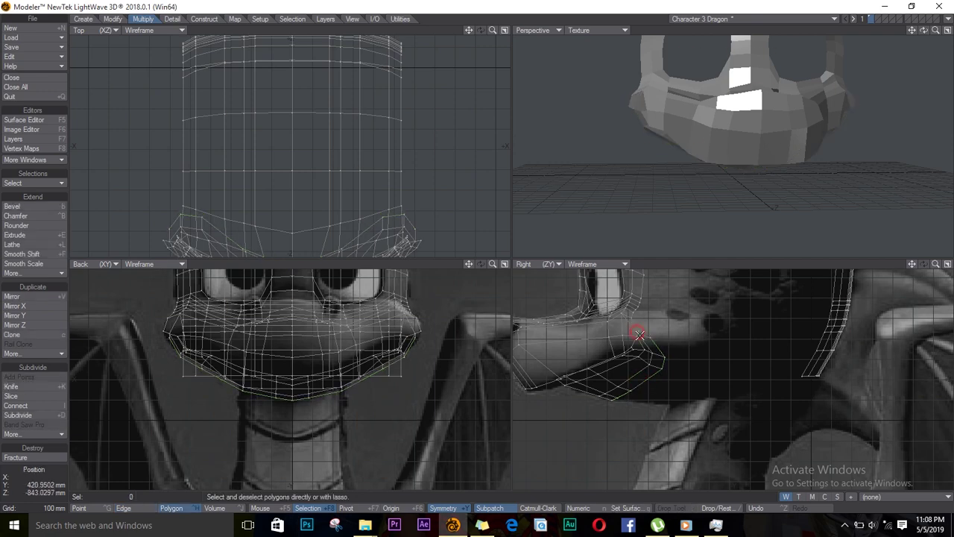
# Weld the neighbouring mouth-corner points together on both sides of the face
pyautogui.hotkey('ctrl', 'g')
pyautogui.click(640, 331)
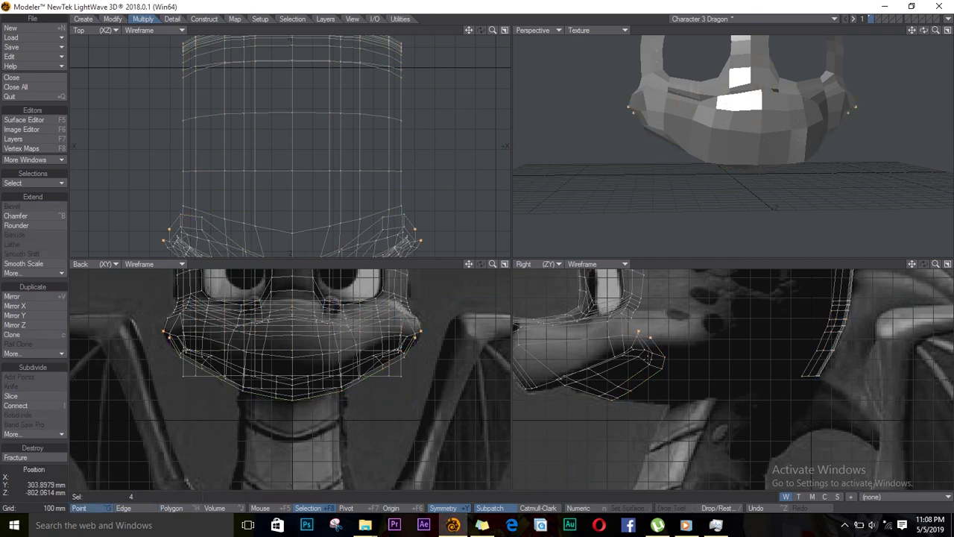
pyautogui.hotkey('ctrl', 'w')
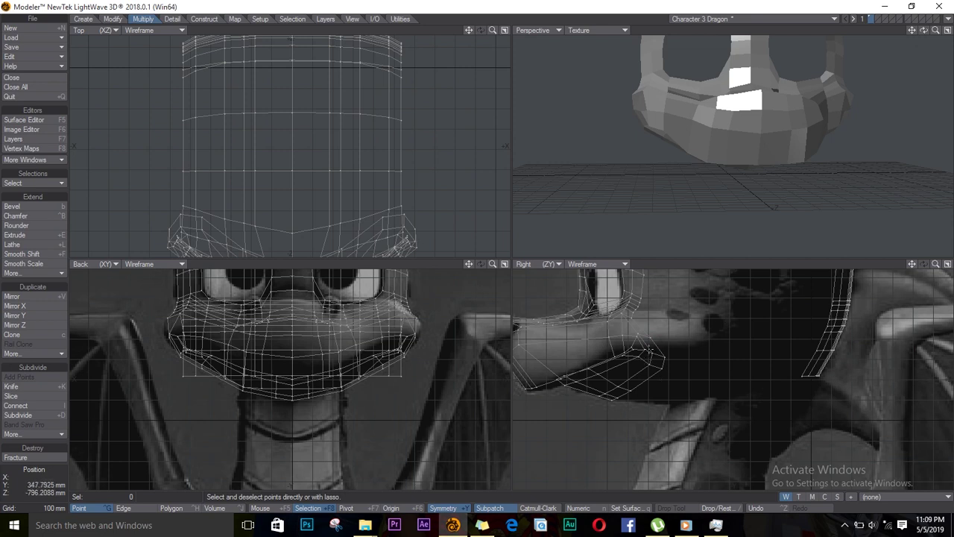
# Reposition the points along the mouth corner, jaw edge and cheek to even out the side profile
pyautogui.press('t')
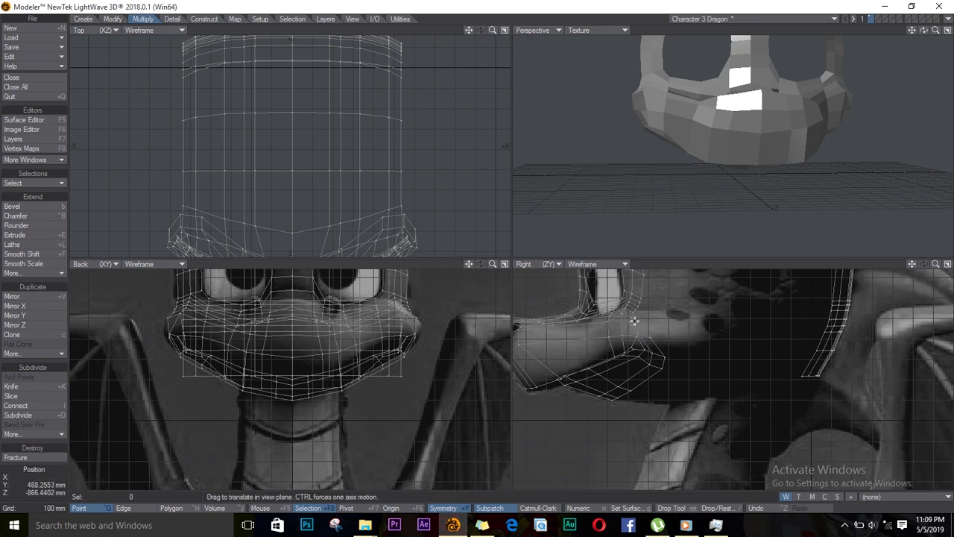
pyautogui.moveTo(634, 322); pyautogui.dragTo(619, 397)
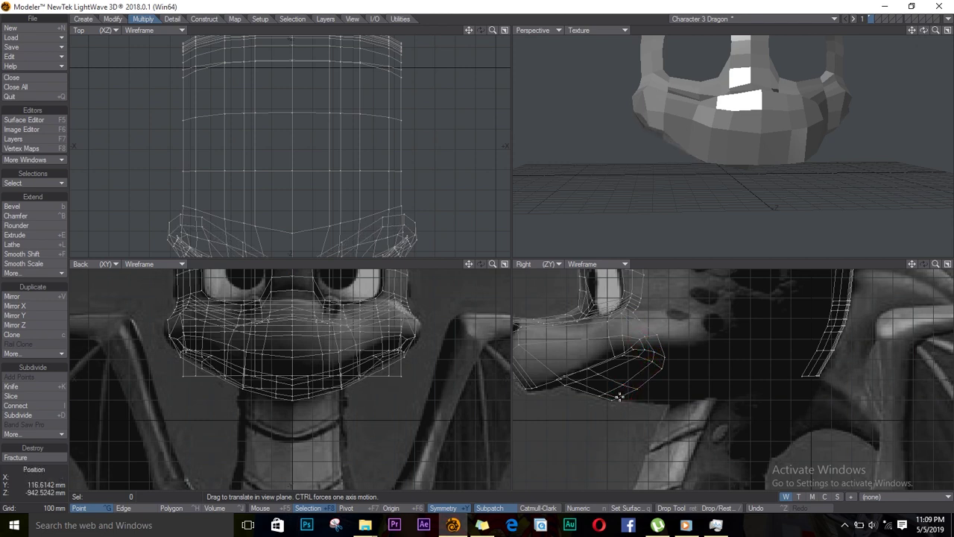
pyautogui.moveTo(659, 336); pyautogui.dragTo(628, 305)
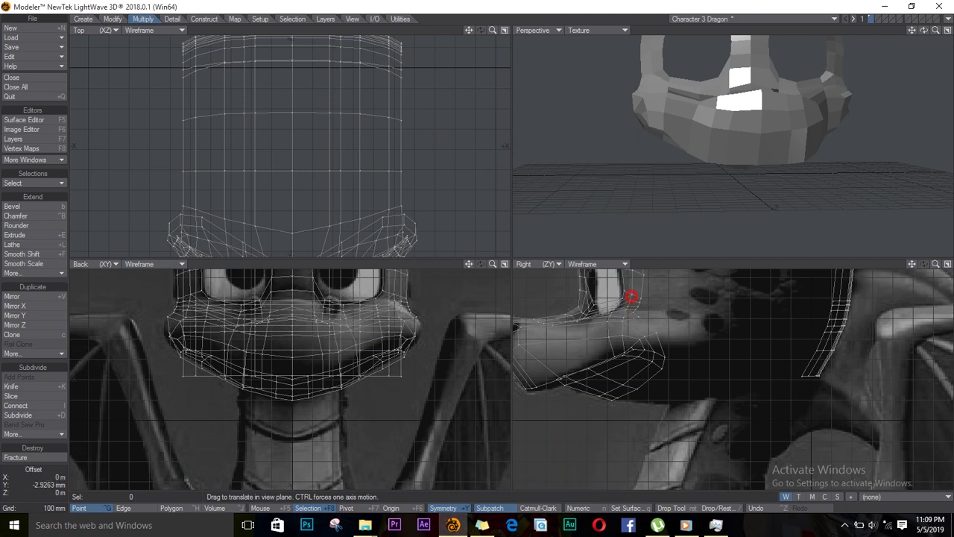
pyautogui.moveTo(923, 30); pyautogui.dragTo(842, 8)
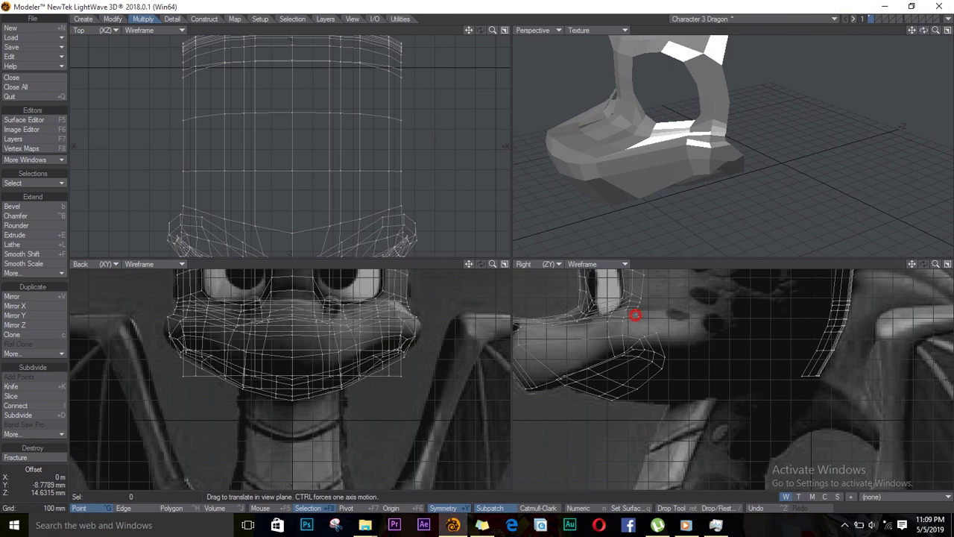
# Select the open edges along both sides of the face from brow to jaw and extend them backward
pyautogui.press('space')
pyautogui.press('space')
pyautogui.press('space')
pyautogui.keyDown('alt'); pyautogui.moveTo(761, 348); pyautogui.dragTo(718, 462); pyautogui.keyUp('alt')
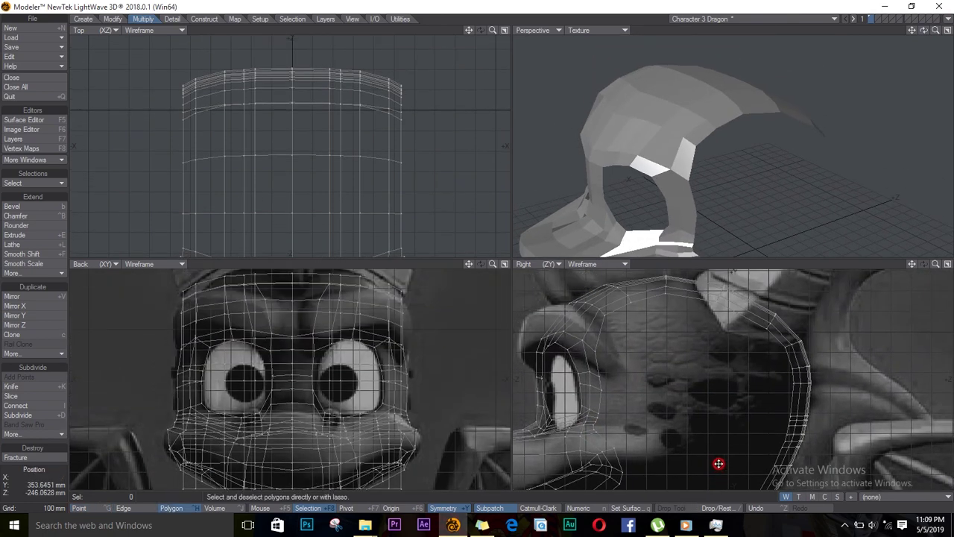
pyautogui.press('space')
pyautogui.press('/')
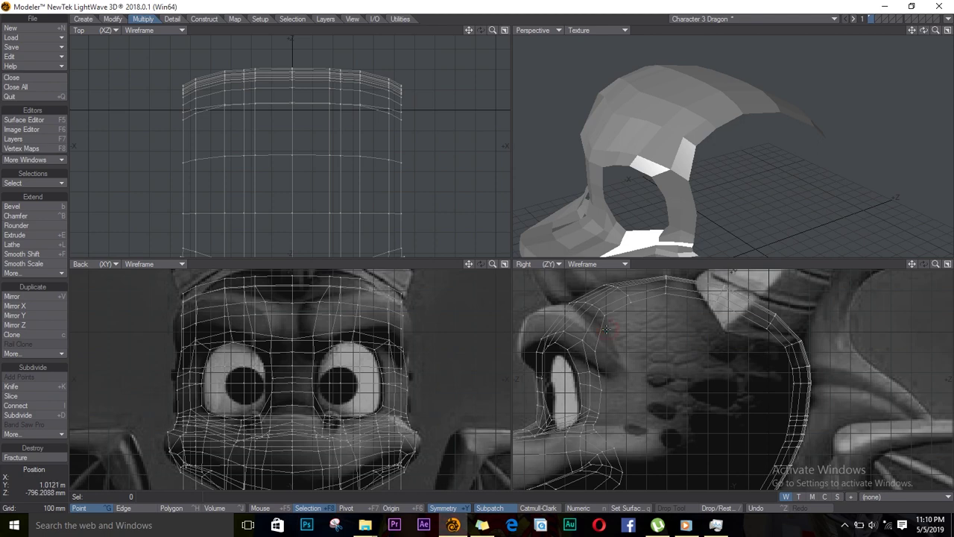
pyautogui.press('space')
pyautogui.moveTo(606, 328)
pyautogui.mouseDown()
pyautogui.moveTo(603, 320)
pyautogui.moveTo(596, 366)
pyautogui.moveTo(618, 422)
pyautogui.moveTo(648, 338)
pyautogui.moveTo(638, 385)
pyautogui.mouseUp()
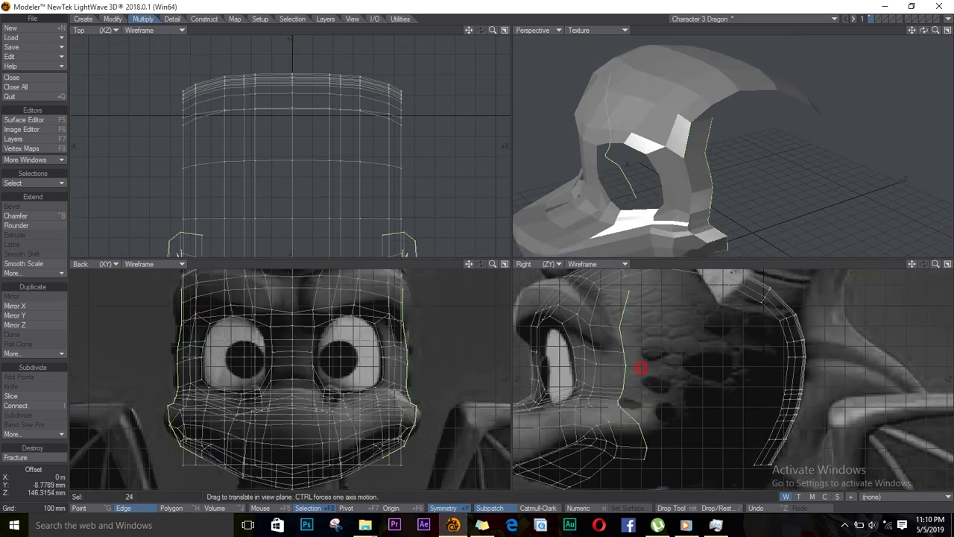
# Flatten the extended side edges to 5% depth and shift them forward to just behind the eye area
pyautogui.moveTo(640, 368)
pyautogui.mouseDown()
pyautogui.moveTo(649, 369)
pyautogui.moveTo(458, 395)
pyautogui.mouseUp()
pyautogui.press('h')
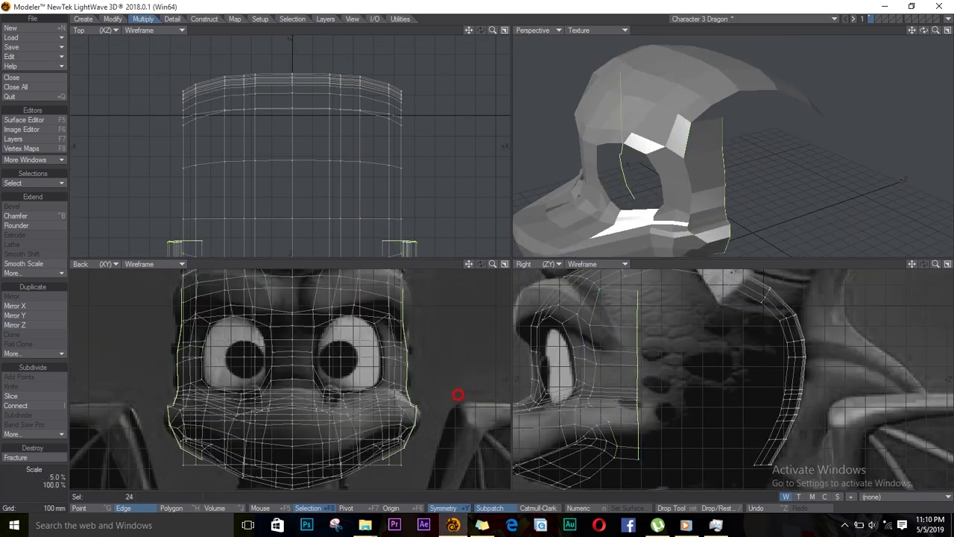
pyautogui.press('t')
pyautogui.moveTo(656, 380); pyautogui.dragTo(641, 360)
pyautogui.press('h')
pyautogui.press('t')
pyautogui.press('space')
pyautogui.press('/')
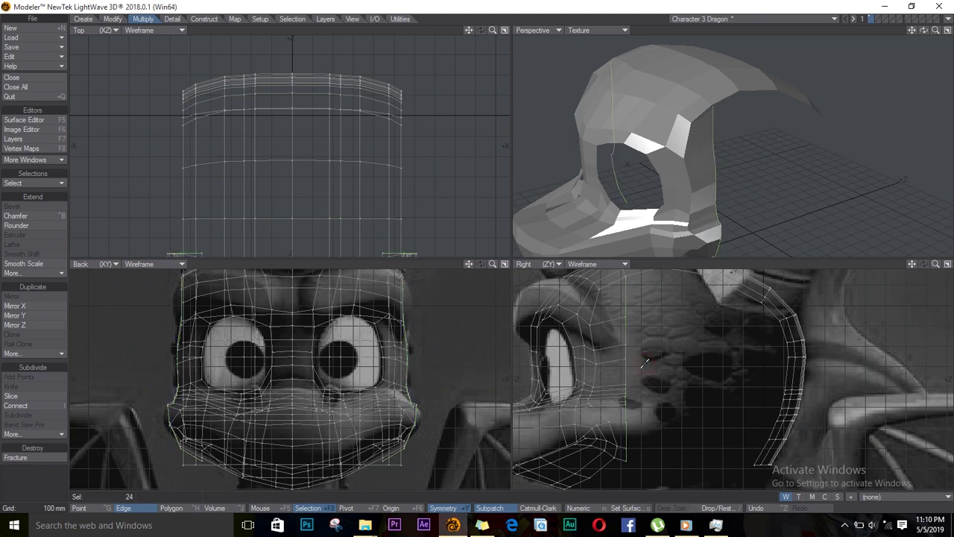
# Reselect the straightened side edges from brow to jaw and extend them farther back toward the middle of the head
pyautogui.hotkey('ctrl', 'g')
pyautogui.moveTo(627, 460); pyautogui.dragTo(625, 279)
pyautogui.click(622, 279)
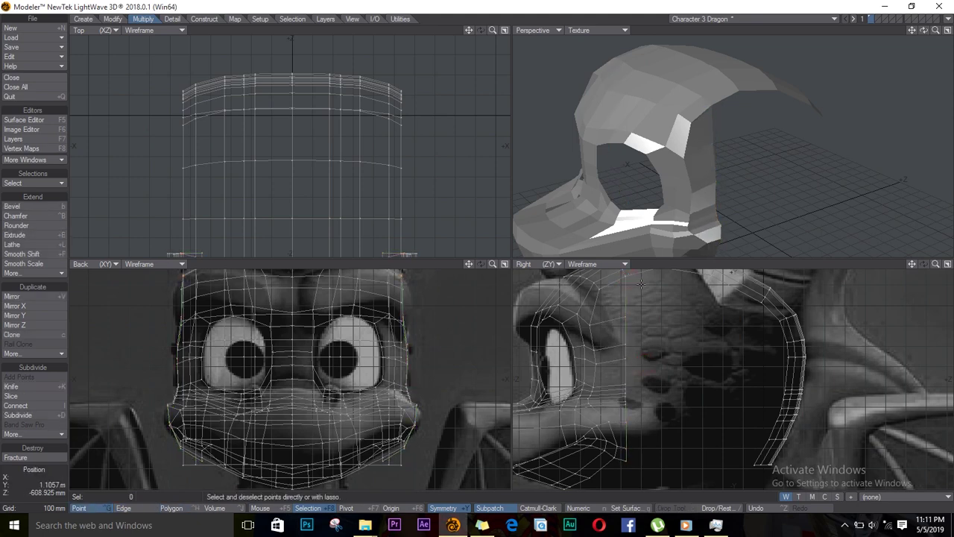
pyautogui.press('space')
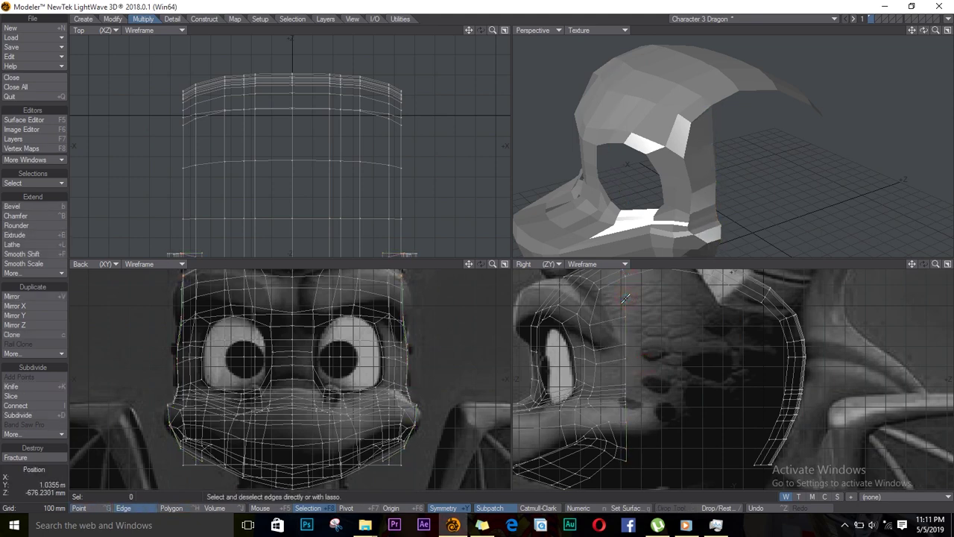
pyautogui.moveTo(648, 313); pyautogui.dragTo(651, 475)
pyautogui.moveTo(622, 448)
pyautogui.mouseDown(button='right')
pyautogui.moveTo(612, 394)
pyautogui.moveTo(643, 309)
pyautogui.moveTo(642, 365)
pyautogui.mouseUp(button='right')
pyautogui.press('t')
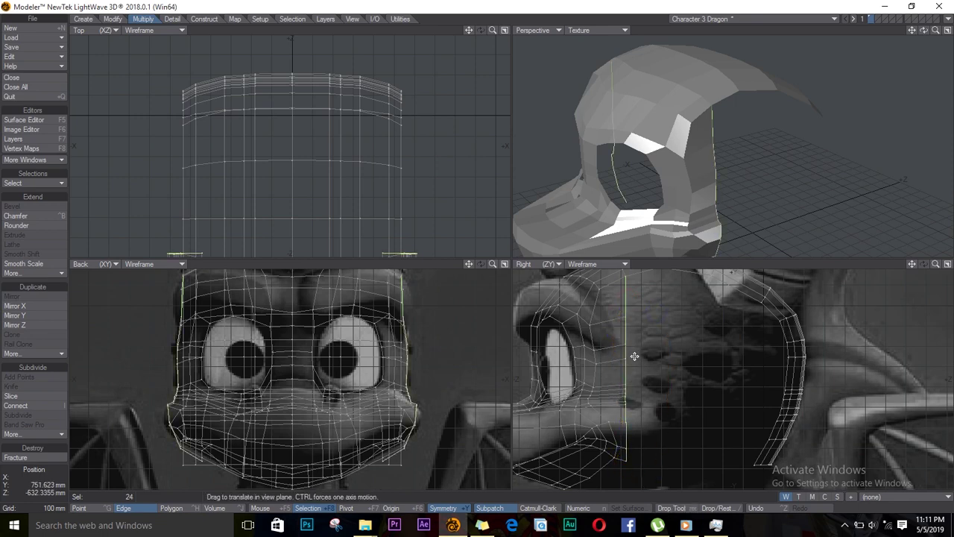
pyautogui.moveTo(634, 357); pyautogui.dragTo(669, 347)
pyautogui.press('/')
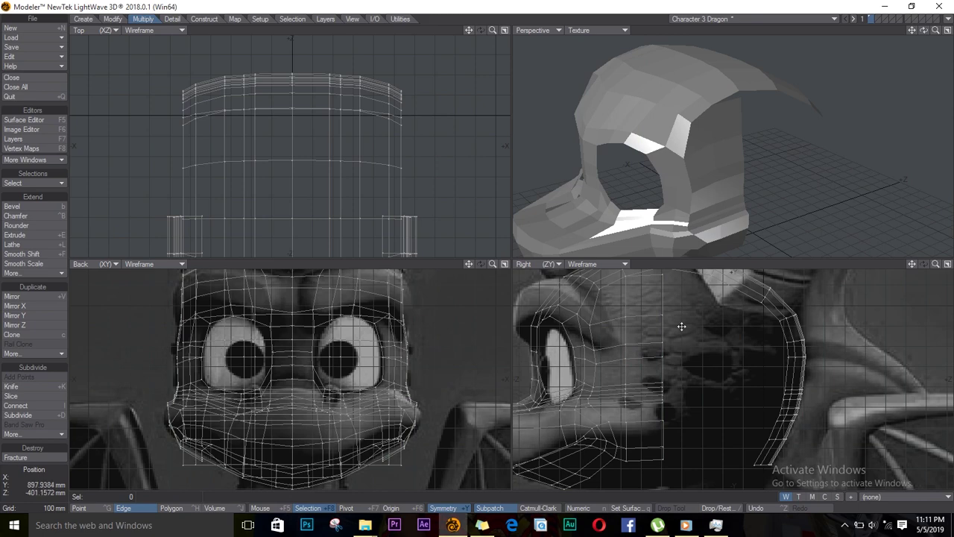
pyautogui.scroll(4, 675, 332)
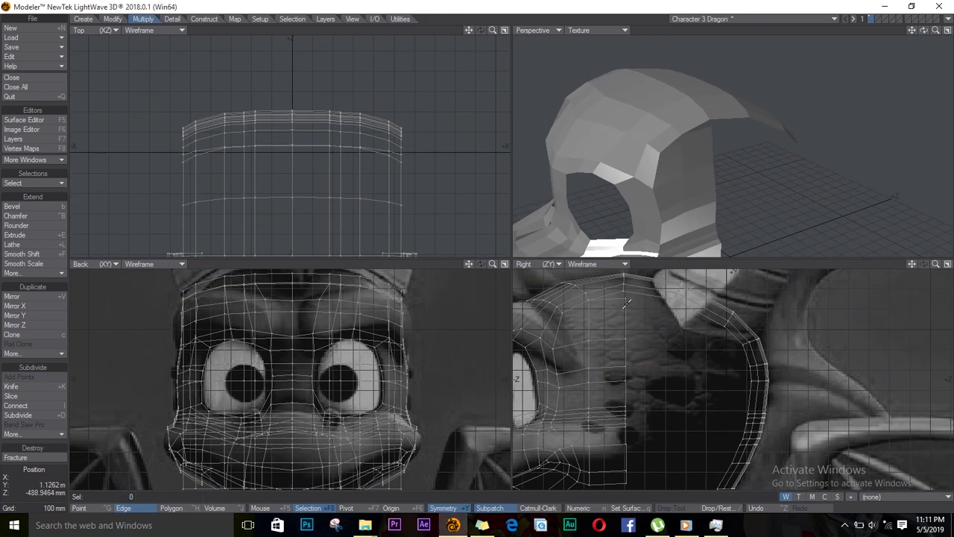
# Weld the top point of the extended side edge to the adjoining crown point on both sides of the head
pyautogui.press('space')
pyautogui.press('space')
pyautogui.press('/')
pyautogui.click(626, 298)
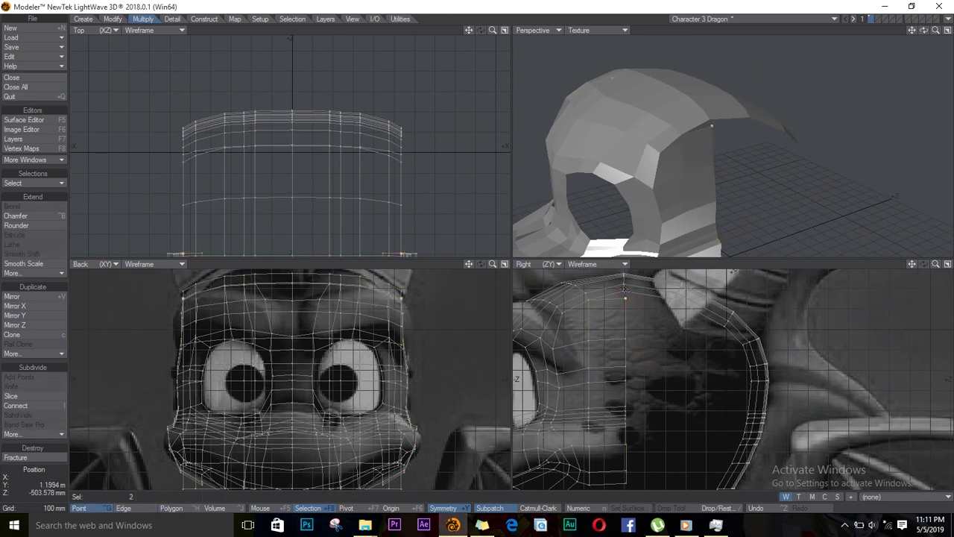
pyautogui.click(624, 294)
pyautogui.hotkey('ctrl', 'w')
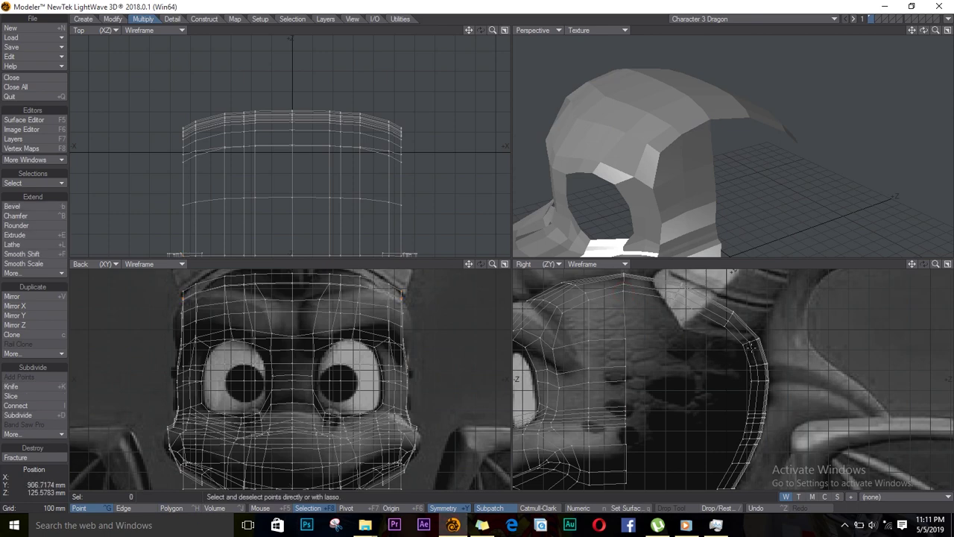
# Select the inner border edges along the back of the skull on both sides, extend them forward and flatten them into a vertical line
pyautogui.keyDown('alt'); pyautogui.moveTo(700, 363); pyautogui.dragTo(688, 354); pyautogui.keyUp('alt')
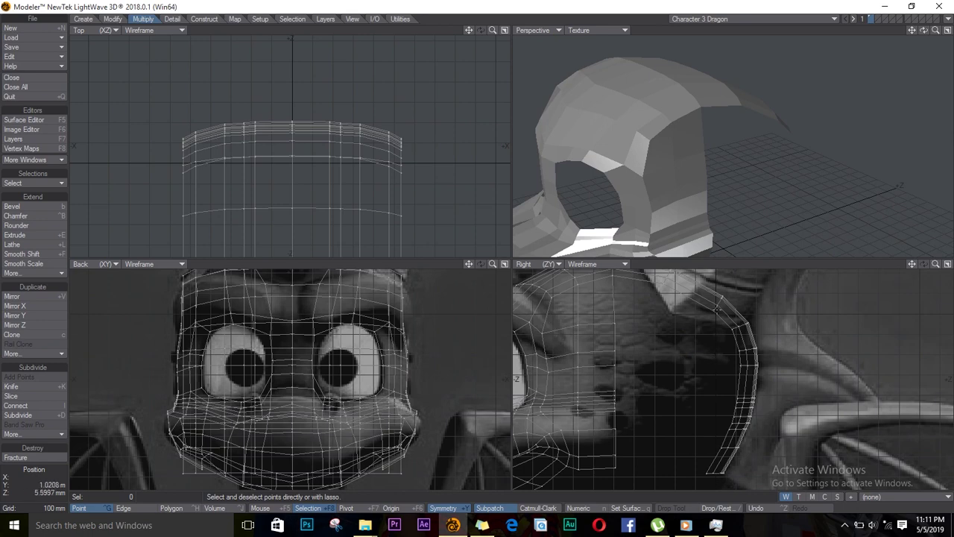
pyautogui.press('space')
pyautogui.moveTo(719, 313)
pyautogui.mouseDown()
pyautogui.moveTo(743, 394)
pyautogui.moveTo(712, 463)
pyautogui.mouseUp()
pyautogui.press('t')
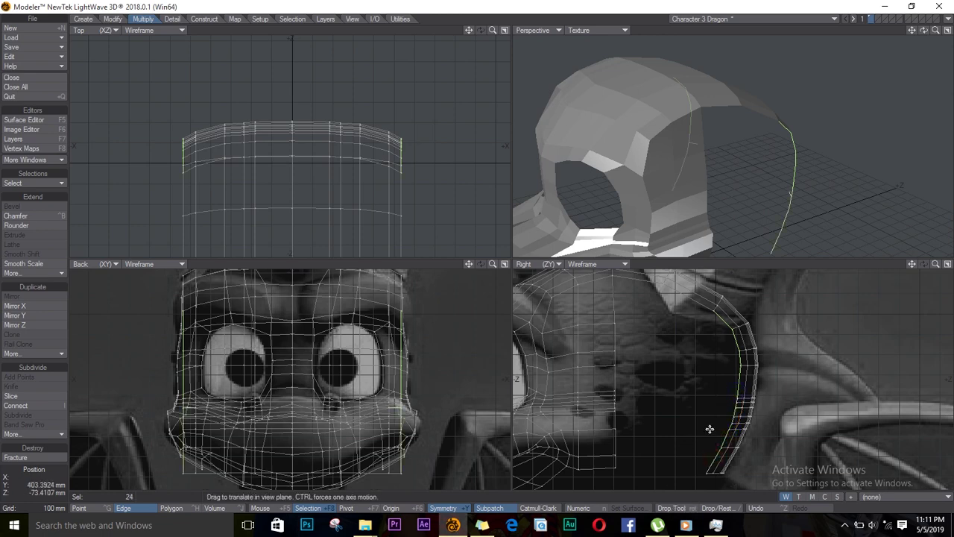
pyautogui.moveTo(736, 381); pyautogui.dragTo(512, 376)
pyautogui.press('h')
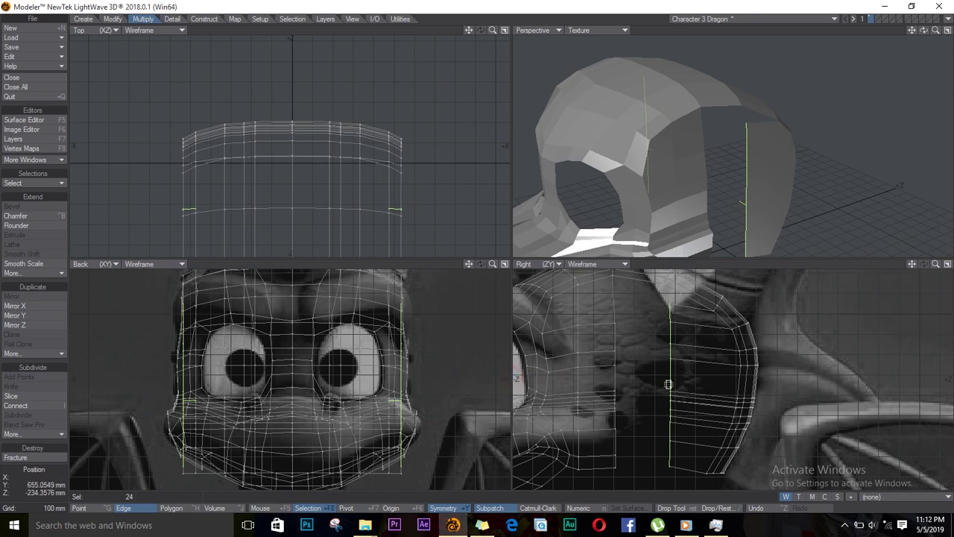
# Straighten the extended rear edges again and shift them slightly farther forward toward the side of the face
pyautogui.press('Return')
pyautogui.click(670, 384)
pyautogui.press('h')
pyautogui.press('Return')
pyautogui.click(669, 371)
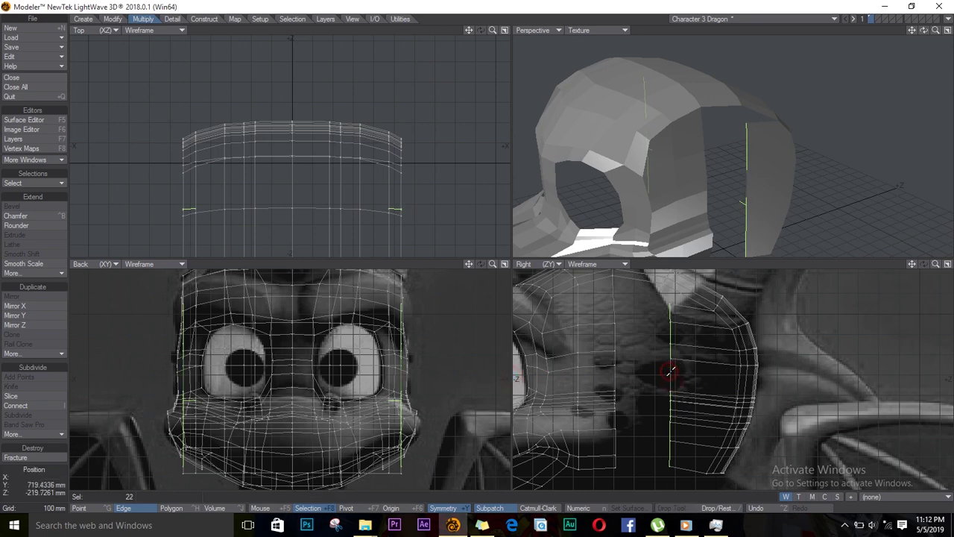
pyautogui.click(671, 370)
pyautogui.press('h')
pyautogui.moveTo(671, 372)
pyautogui.mouseDown()
pyautogui.moveTo(671, 363)
pyautogui.moveTo(668, 372)
pyautogui.mouseUp()
pyautogui.press('t')
pyautogui.press('space')
pyautogui.press('space')
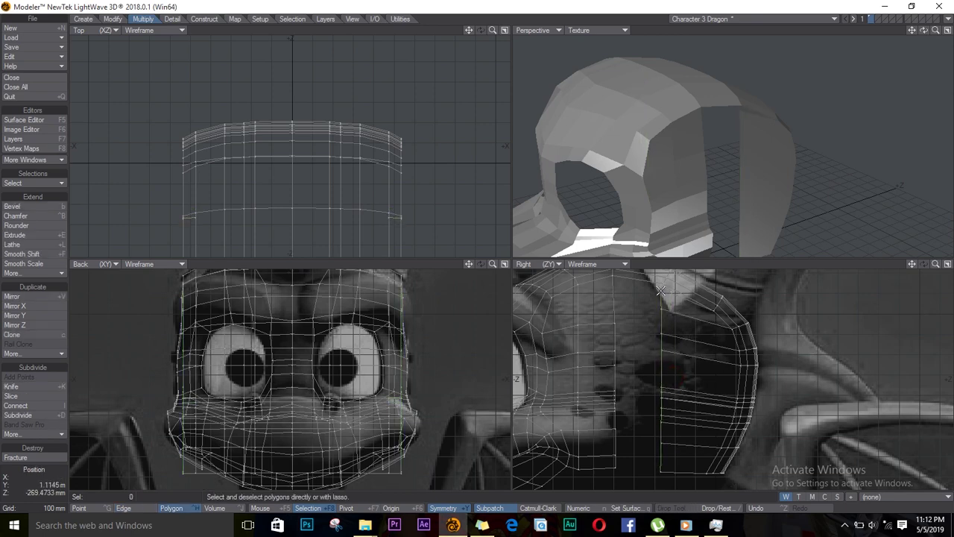
# Weld the top points of the forward-extended rear edges to the crown's side points
pyautogui.hotkey('ctrl', 'g')
pyautogui.click(661, 285)
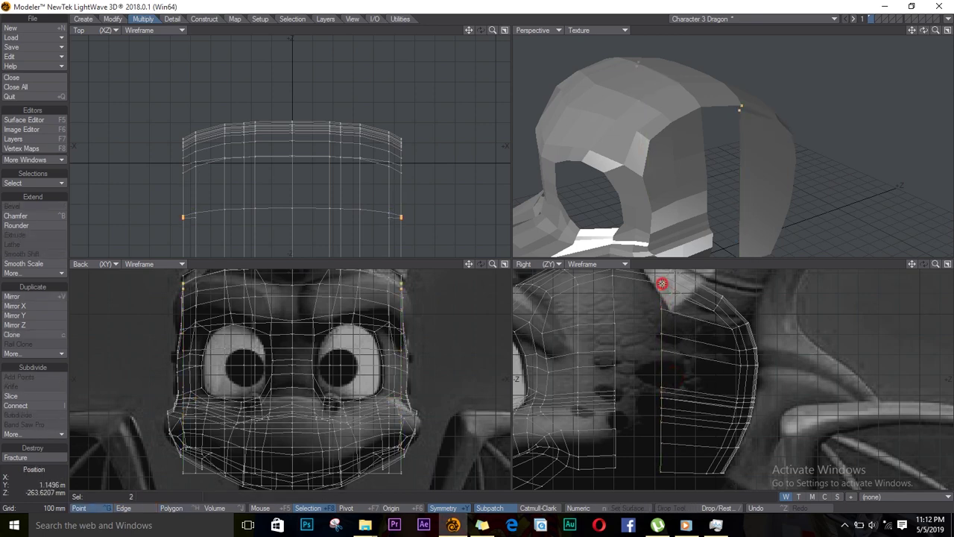
pyautogui.moveTo(662, 283); pyautogui.dragTo(672, 312)
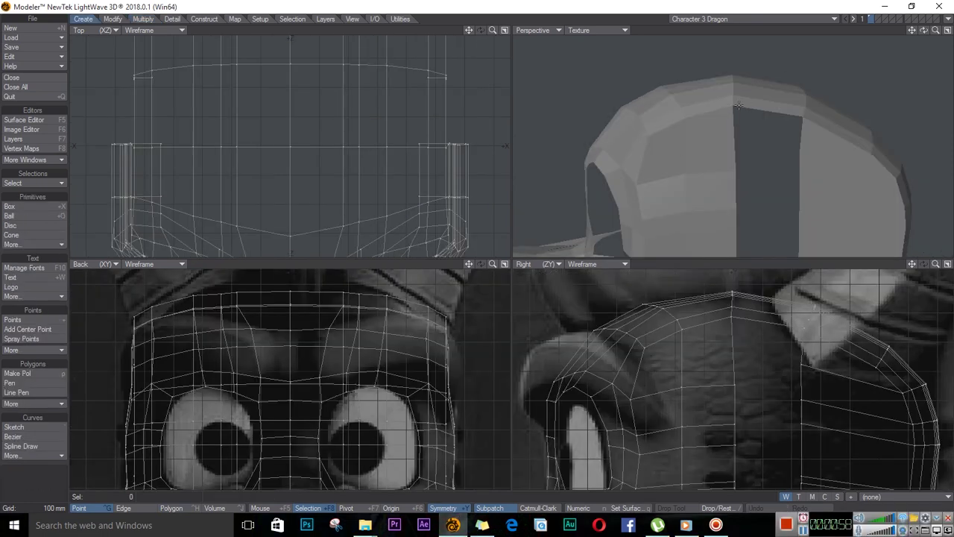
# Fill the uppermost section of the side gap with a polygon and display the perspective view as Textured Wire
pyautogui.click(733, 106)
pyautogui.click(804, 116)
pyautogui.click(801, 146)
pyautogui.click(575, 30)
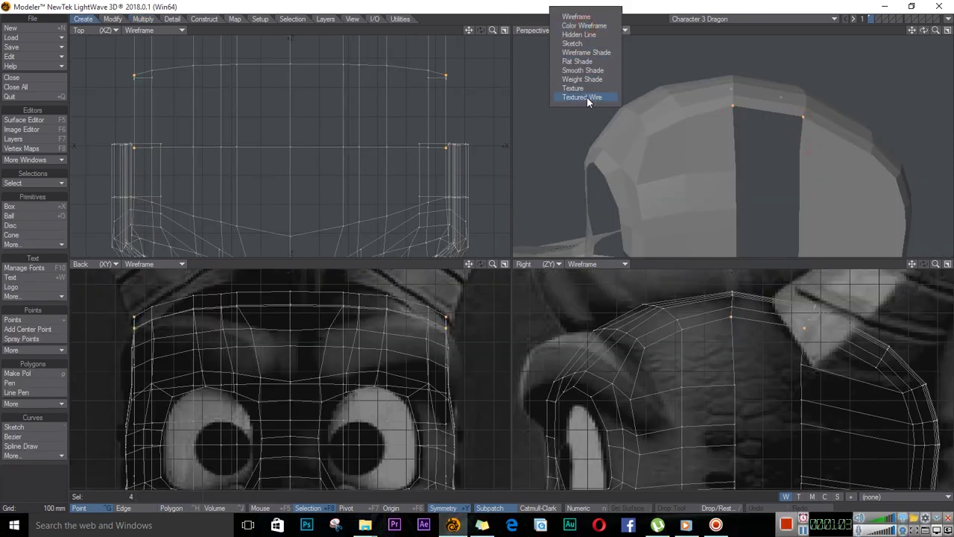
pyautogui.click(592, 156)
pyautogui.moveTo(779, 146); pyautogui.dragTo(791, 151)
pyautogui.press('p')
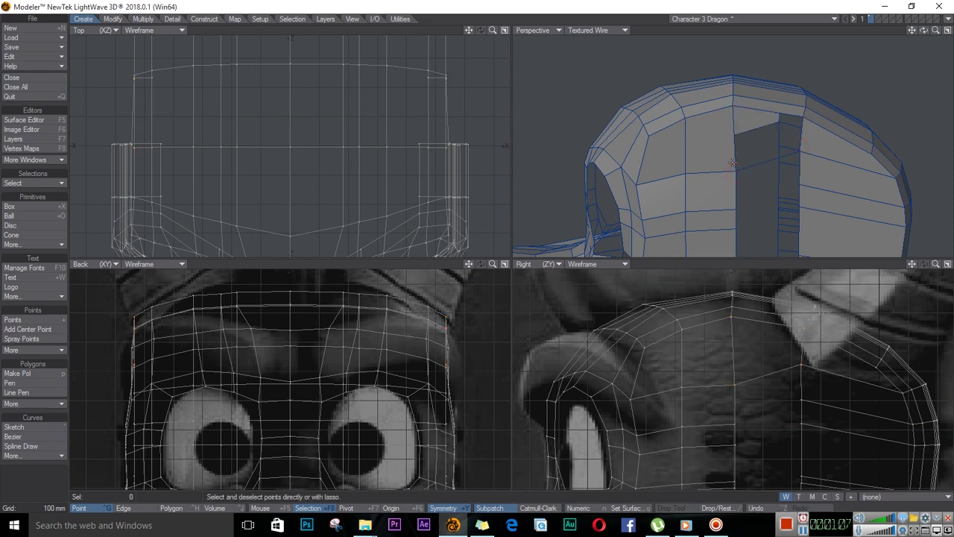
# Create polygons across the next sections down the side gap, between the face and the back of the skull at eye level
pyautogui.moveTo(736, 177)
pyautogui.mouseDown()
pyautogui.moveTo(804, 146)
pyautogui.moveTo(802, 184)
pyautogui.mouseUp()
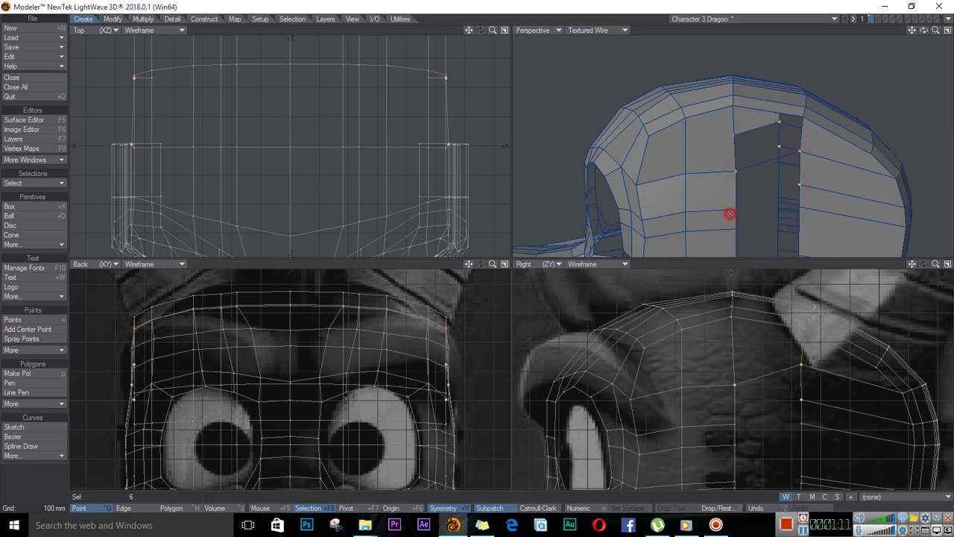
pyautogui.press('p')
pyautogui.moveTo(735, 209); pyautogui.dragTo(800, 183)
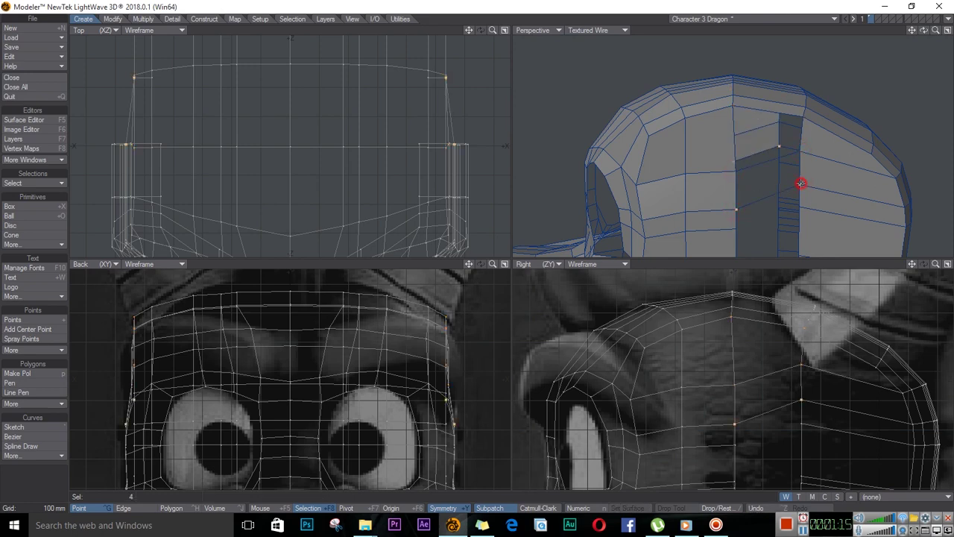
pyautogui.press('p')
pyautogui.keyDown('alt'); pyautogui.moveTo(784, 217); pyautogui.dragTo(777, 186); pyautogui.keyUp('alt')
pyautogui.keyDown('alt'); pyautogui.moveTo(770, 381); pyautogui.dragTo(768, 271); pyautogui.keyUp('alt')
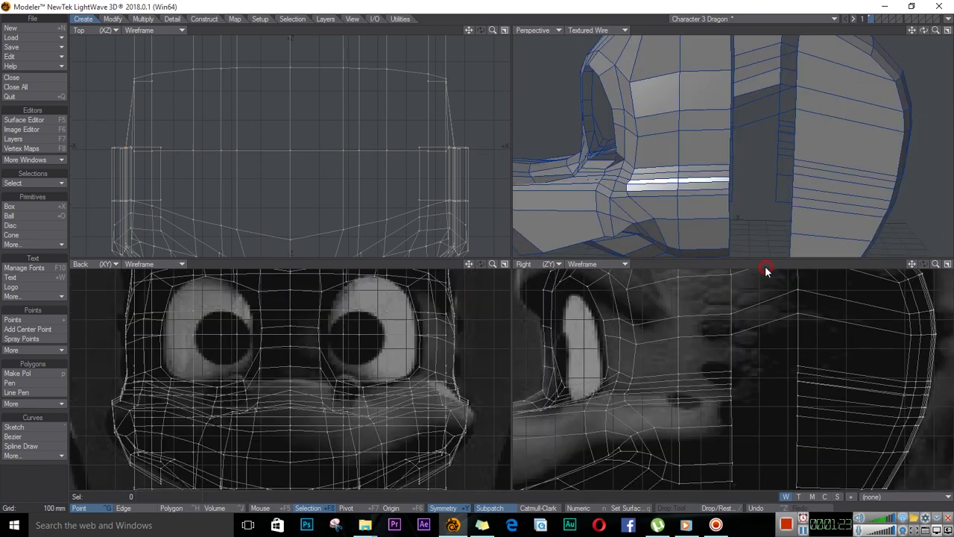
pyautogui.click(731, 129)
pyautogui.press('p')
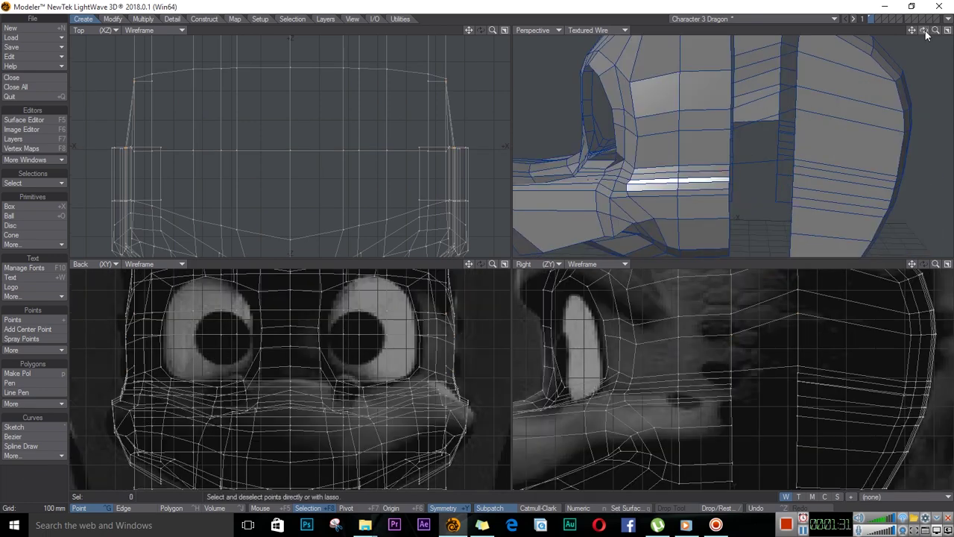
# Bridge the narrow sections of the side gap level with the upper mouth line using four-point polygons
pyautogui.moveTo(923, 30); pyautogui.dragTo(946, 28)
pyautogui.moveTo(774, 141); pyautogui.dragTo(829, 136)
pyautogui.press('p')
pyautogui.press('/')
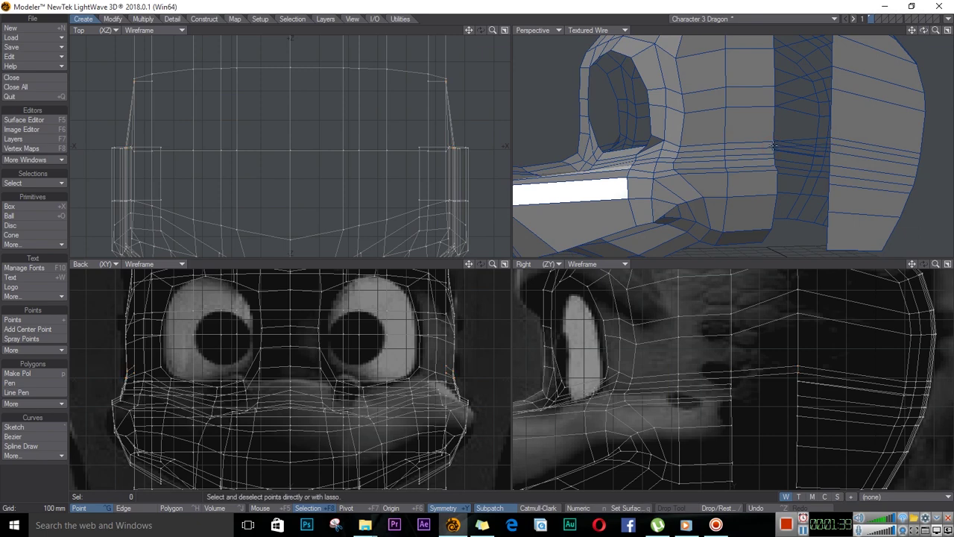
pyautogui.moveTo(774, 147); pyautogui.dragTo(794, 163)
pyautogui.press('p')
pyautogui.press('/')
pyautogui.click(795, 163)
pyautogui.press('p')
pyautogui.press('/')
# Bridge the side gap sections just below the mouth line, linking the jaw points to the skull's front border
pyautogui.moveTo(924, 31); pyautogui.dragTo(751, 112)
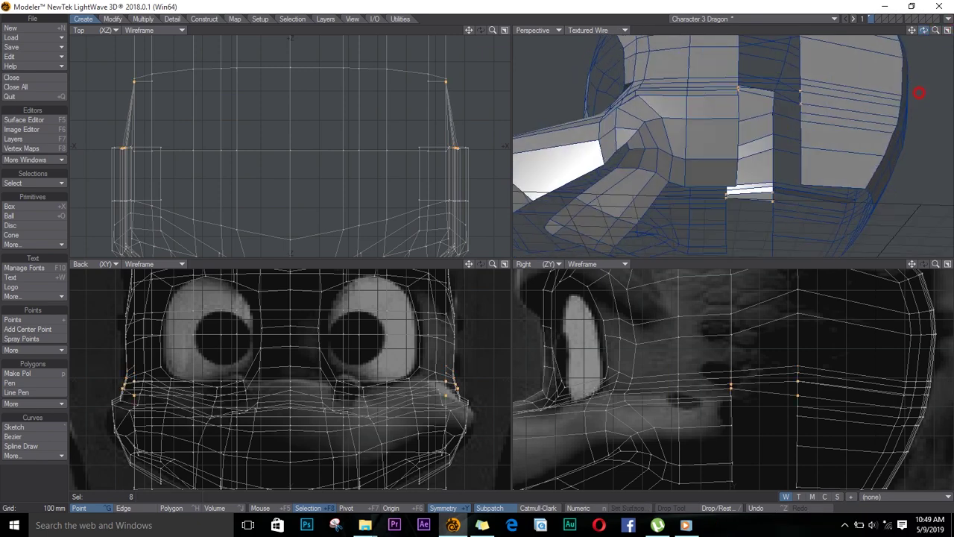
pyautogui.press('/')
pyautogui.moveTo(925, 31); pyautogui.dragTo(923, 33)
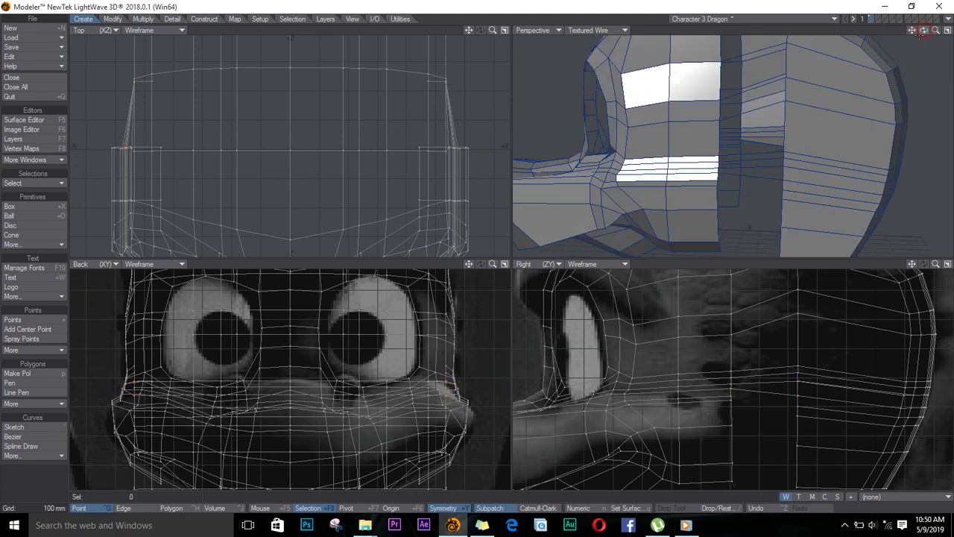
pyautogui.click(784, 192)
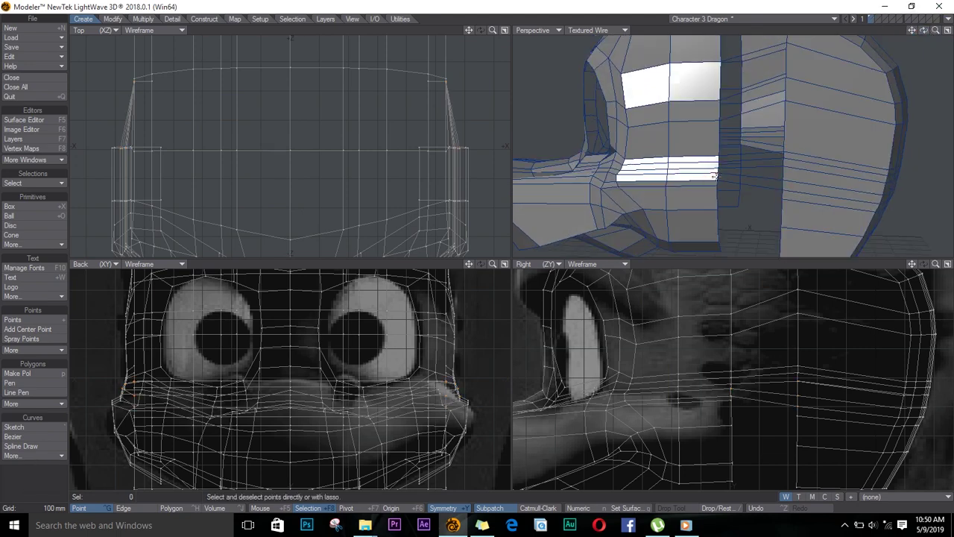
pyautogui.press('p')
pyautogui.press('/')
pyautogui.click(717, 185)
pyautogui.click(782, 199)
pyautogui.click(780, 231)
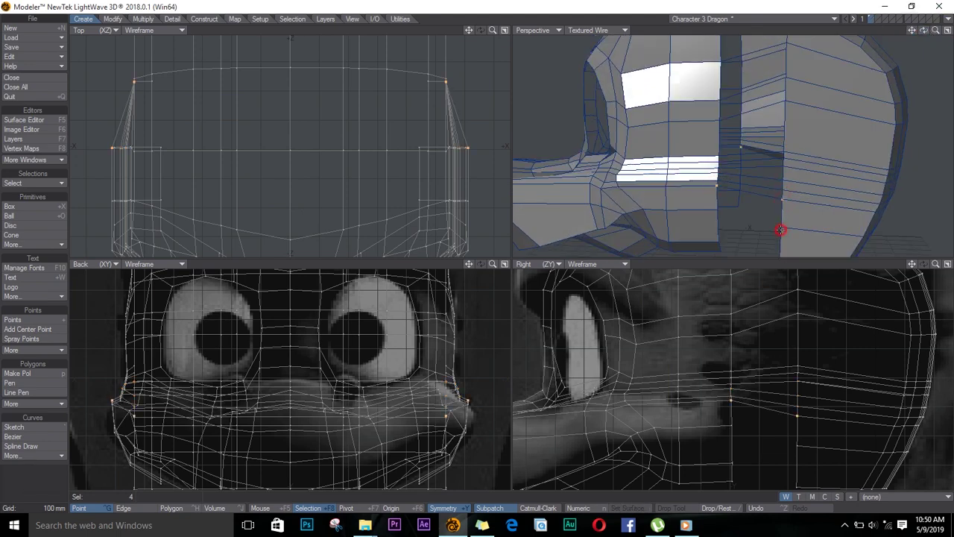
pyautogui.press('p')
pyautogui.press('/')
# Close the lowest section of the side gap with a polygon along the jaw's bottom edge
pyautogui.click(717, 210)
pyautogui.click(780, 228)
pyautogui.moveTo(911, 30); pyautogui.dragTo(914, 9)
pyautogui.click(781, 217)
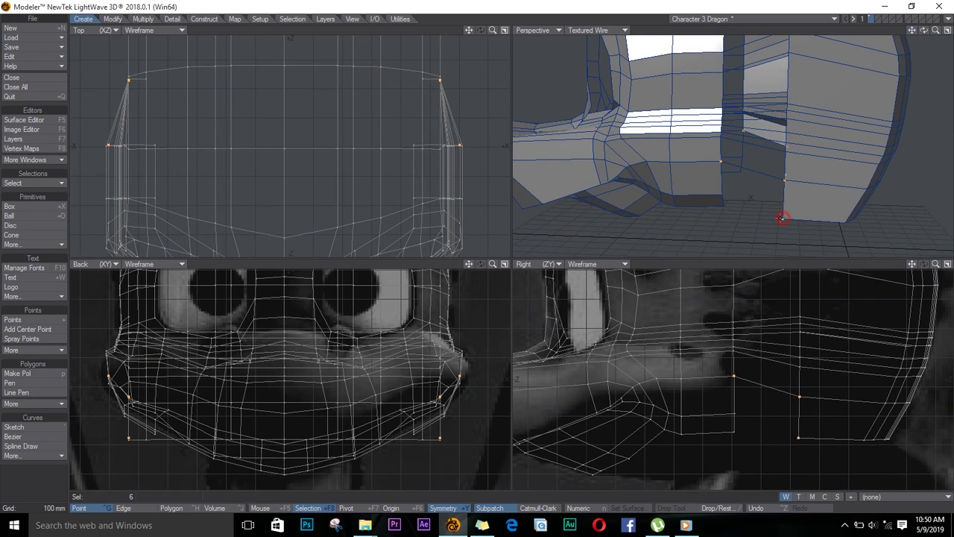
pyautogui.hotkey('ctrl', 'h')
pyautogui.press('a')
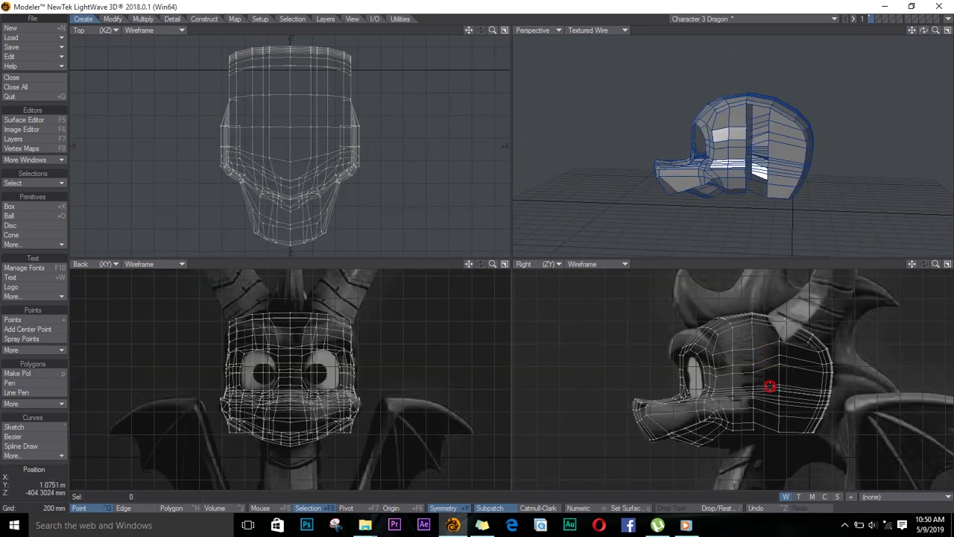
# Select the bridging polygons on both sides of the head and make them face outward
pyautogui.moveTo(767, 344)
pyautogui.mouseDown()
pyautogui.moveTo(762, 400)
pyautogui.moveTo(762, 364)
pyautogui.mouseUp()
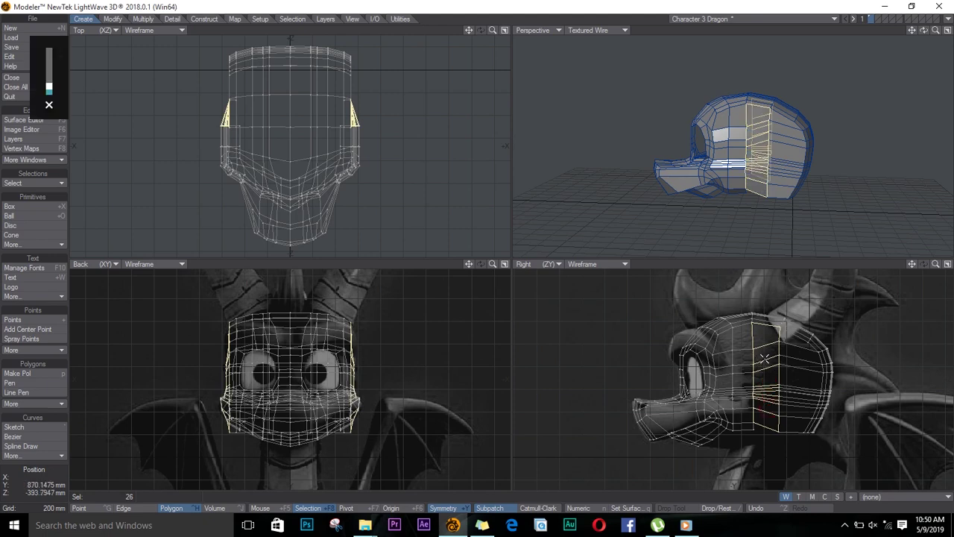
pyautogui.hotkey('ctrl', 'g')
pyautogui.moveTo(929, 31); pyautogui.dragTo(929, 32)
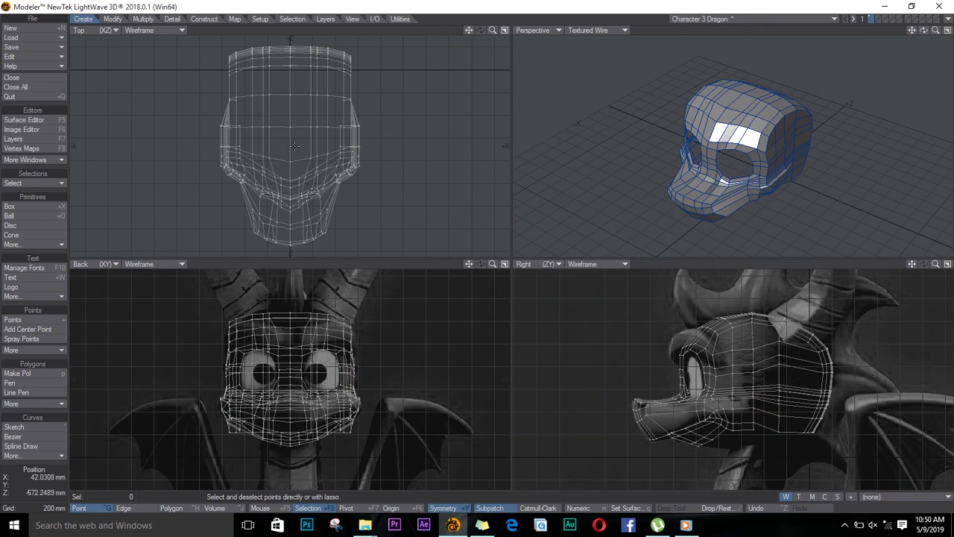
pyautogui.press('XF86AudioLowerVolume')
pyautogui.scroll(2, 283, 132)
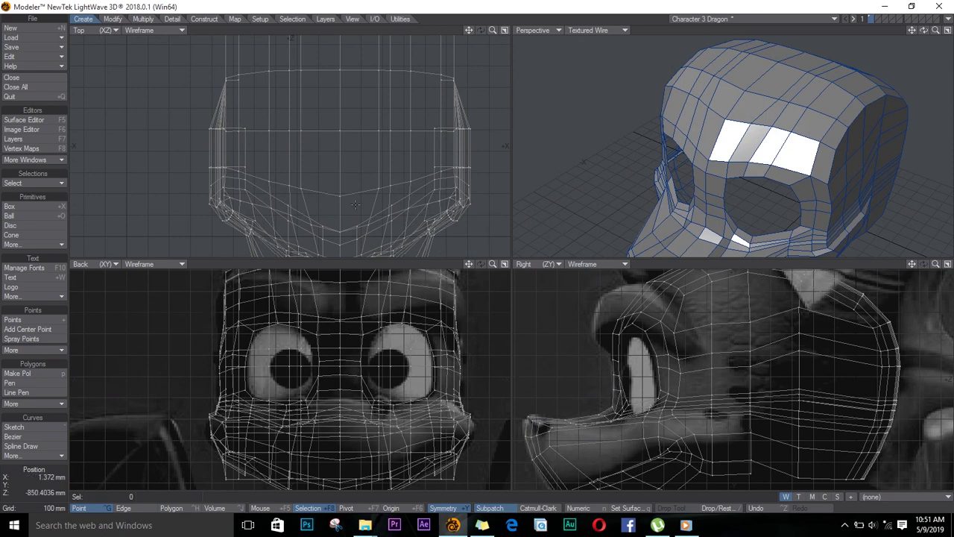
pyautogui.press('space')
pyautogui.moveTo(346, 242); pyautogui.dragTo(375, 230)
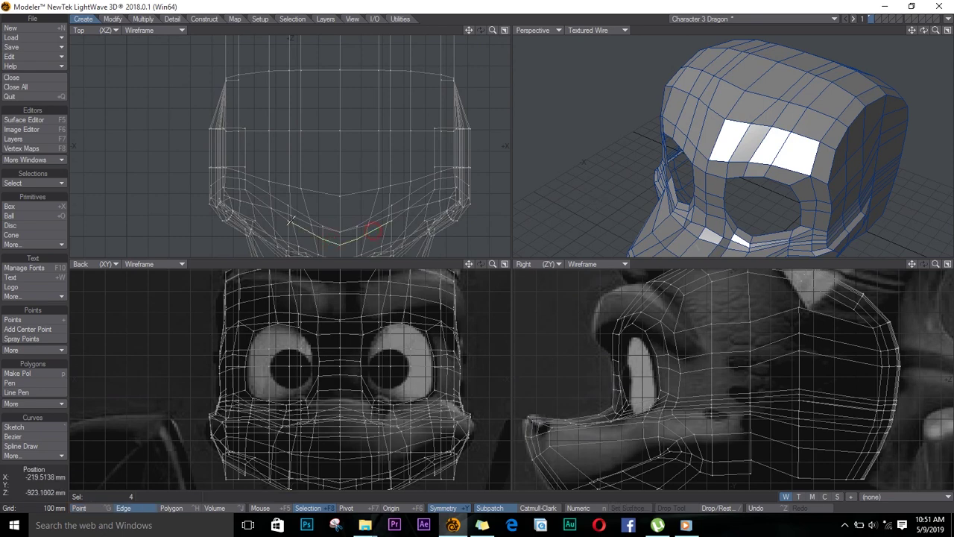
pyautogui.click(54, 183)
pyautogui.click(54, 184)
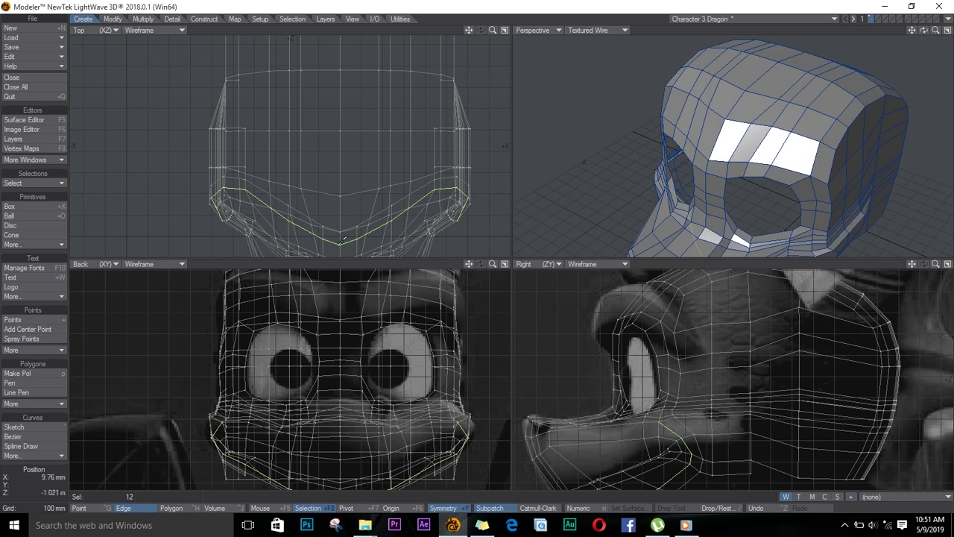
pyautogui.hotkey('shift', 'a')
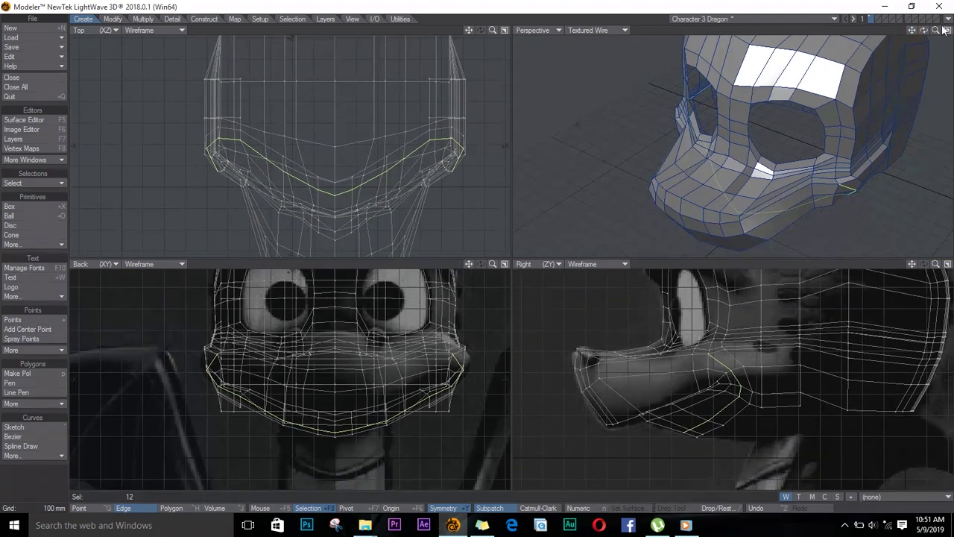
# Select the edge loop over the forehead and down both sides, and round its front curve by moving the middle back
pyautogui.click(355, 142)
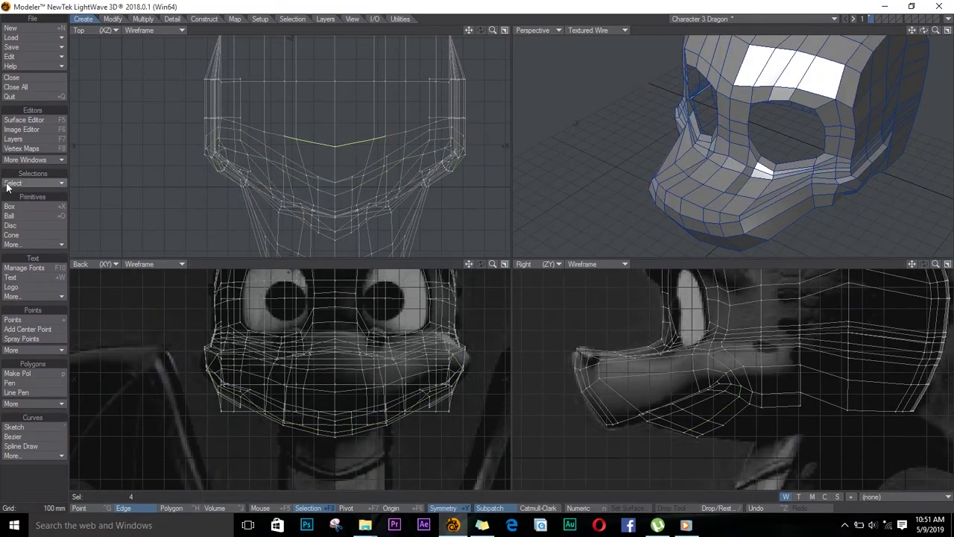
pyautogui.click(38, 184)
pyautogui.hotkey('shift', 'a')
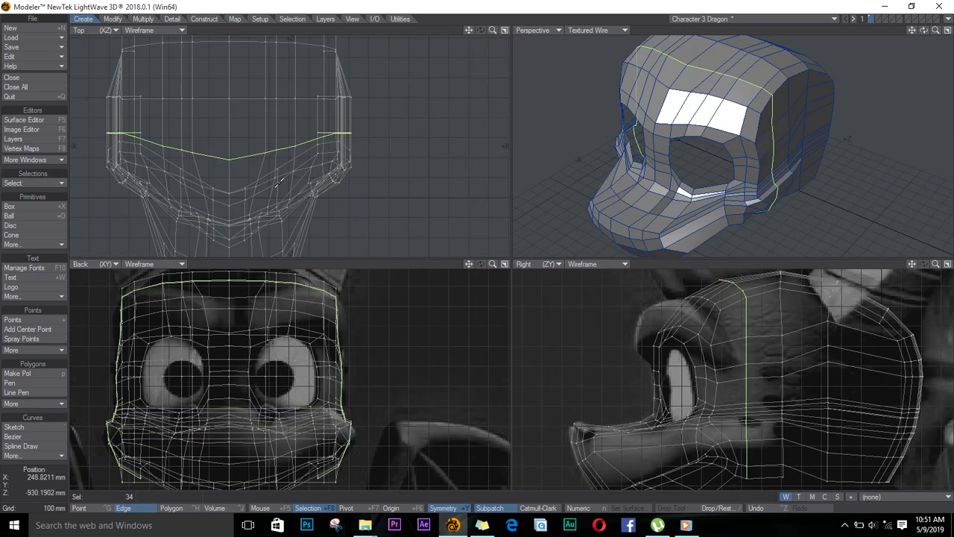
pyautogui.press('t')
pyautogui.moveTo(232, 158); pyautogui.dragTo(231, 152)
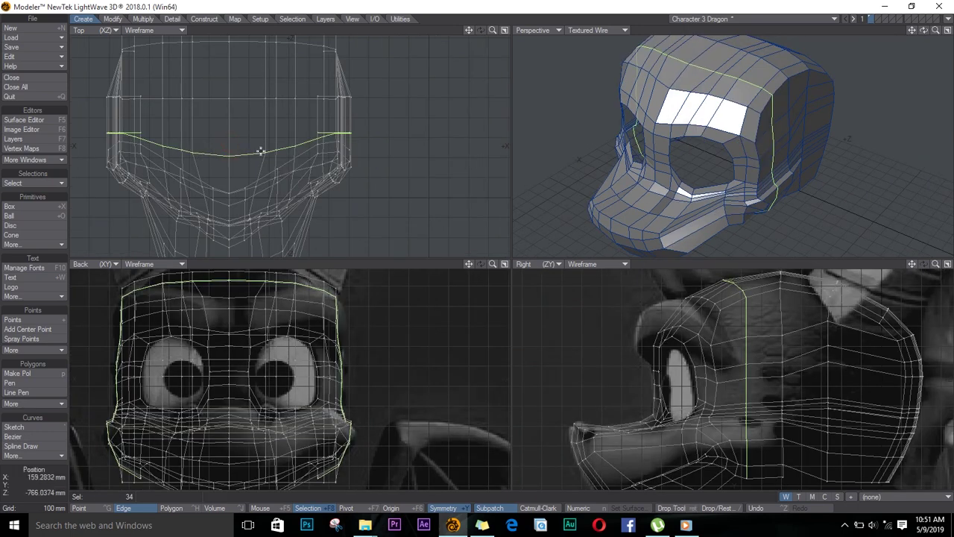
pyautogui.moveTo(293, 145); pyautogui.dragTo(276, 150)
# Convert the forehead loop selection to points and pull its side points outward beside the eye to round the profile
pyautogui.click(38, 183)
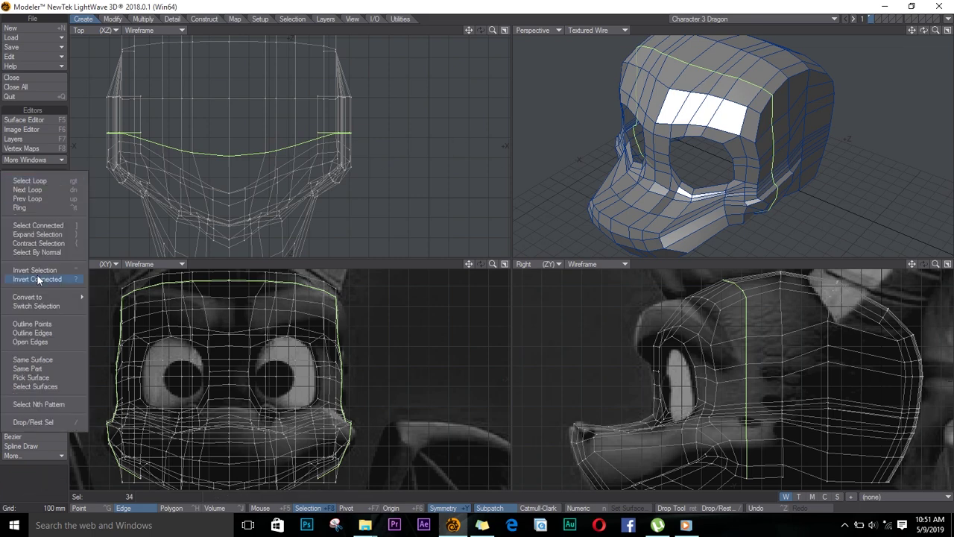
pyautogui.moveTo(44, 296)
pyautogui.click(131, 298)
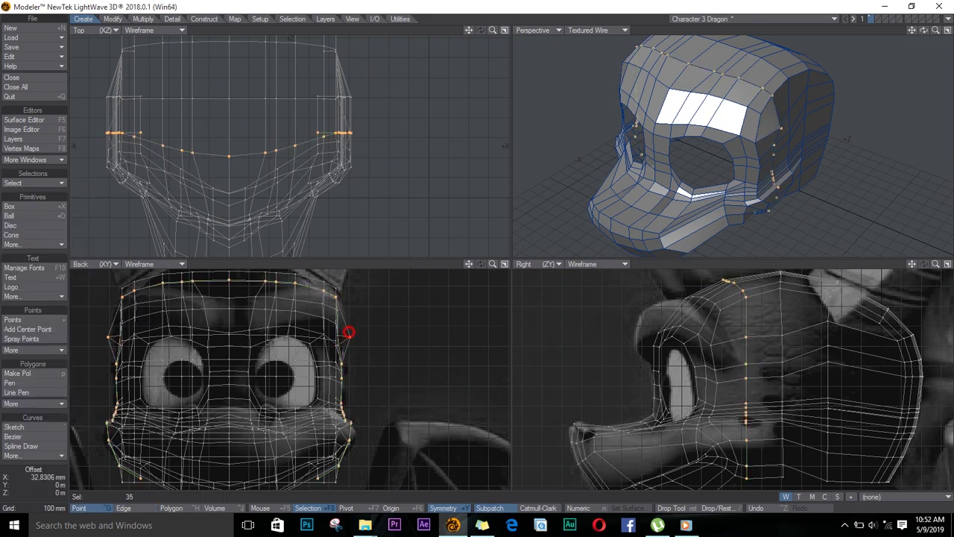
pyautogui.moveTo(342, 349)
pyautogui.mouseDown()
pyautogui.moveTo(346, 420)
pyautogui.moveTo(436, 410)
pyautogui.mouseUp()
pyautogui.keyDown('alt'); pyautogui.moveTo(436, 410); pyautogui.dragTo(352, 348); pyautogui.keyUp('alt')
pyautogui.moveTo(349, 319); pyautogui.dragTo(354, 320)
pyautogui.moveTo(347, 358); pyautogui.dragTo(353, 354)
pyautogui.moveTo(346, 387); pyautogui.dragTo(349, 388)
pyautogui.moveTo(354, 352); pyautogui.dragTo(353, 321)
# Adjust the loop's side points around the mouth corner to even out the cheek contour
pyautogui.keyDown('alt'); pyautogui.moveTo(348, 422); pyautogui.dragTo(350, 326); pyautogui.keyUp('alt')
pyautogui.moveTo(351, 346); pyautogui.dragTo(349, 347)
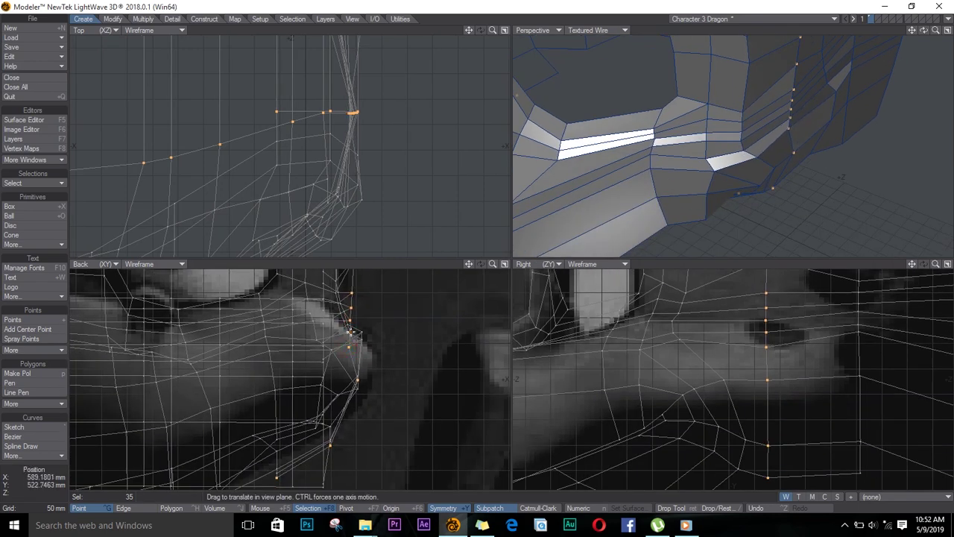
pyautogui.keyDown('ctrl'); pyautogui.keyDown('alt'); pyautogui.moveTo(320, 445); pyautogui.dragTo(428, 338); pyautogui.keyUp('alt'); pyautogui.keyUp('ctrl')
pyautogui.keyDown('alt'); pyautogui.moveTo(428, 339); pyautogui.dragTo(373, 279); pyautogui.keyUp('alt')
pyautogui.moveTo(369, 311)
pyautogui.keyDown('alt'); pyautogui.mouseDown()
pyautogui.moveTo(367, 406)
pyautogui.moveTo(373, 324)
pyautogui.mouseUp(); pyautogui.keyUp('alt')
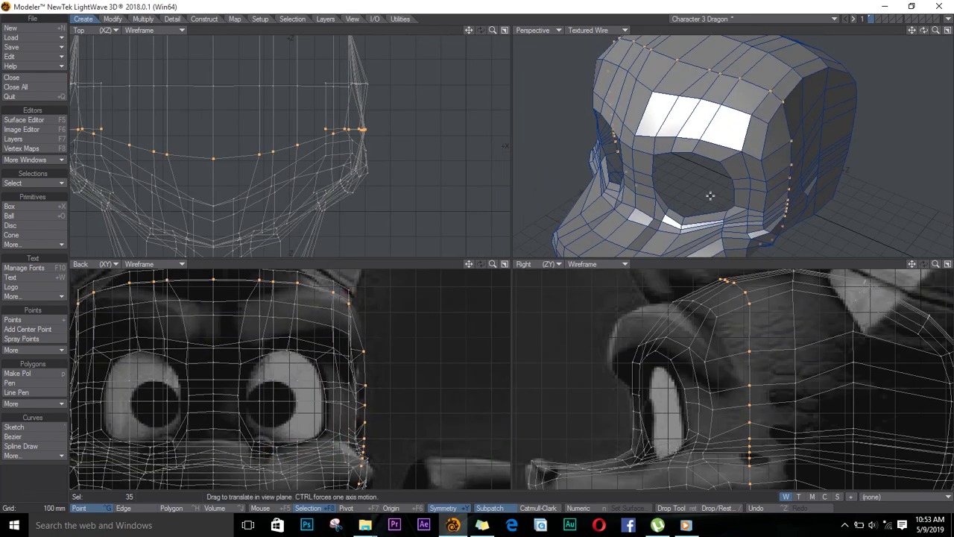
# Select the next loop of points behind the forehead loop and pull its upper side points outward beside the eye
pyautogui.click(801, 79)
pyautogui.click(34, 183)
pyautogui.click(34, 226)
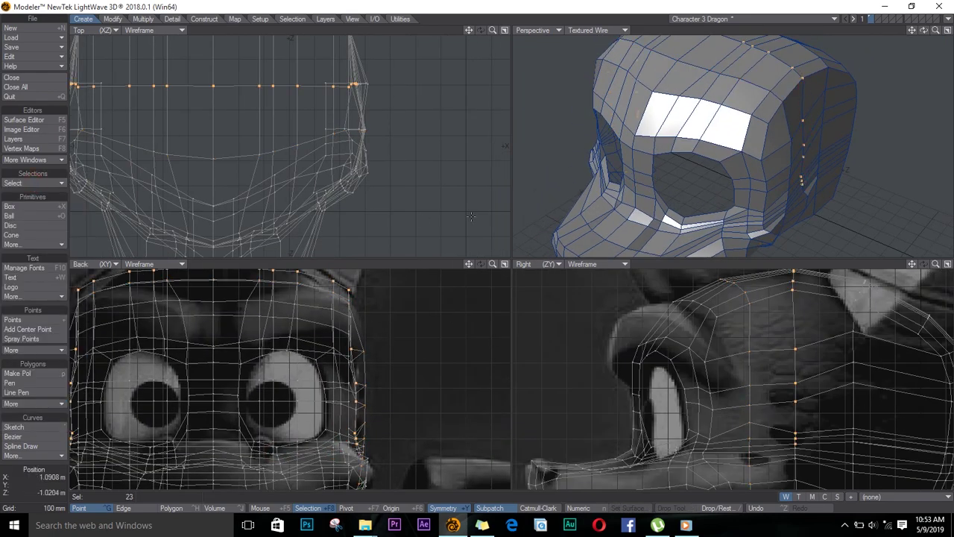
pyautogui.keyDown('ctrl'); pyautogui.keyDown('alt'); pyautogui.moveTo(265, 298); pyautogui.dragTo(255, 286); pyautogui.keyUp('alt'); pyautogui.keyUp('ctrl')
pyautogui.keyDown('alt'); pyautogui.moveTo(255, 286); pyautogui.dragTo(280, 366); pyautogui.keyUp('alt')
pyautogui.press('t')
pyautogui.moveTo(276, 321)
pyautogui.mouseDown()
pyautogui.moveTo(377, 334)
pyautogui.moveTo(391, 352)
pyautogui.mouseUp()
pyautogui.moveTo(404, 406); pyautogui.dragTo(396, 422)
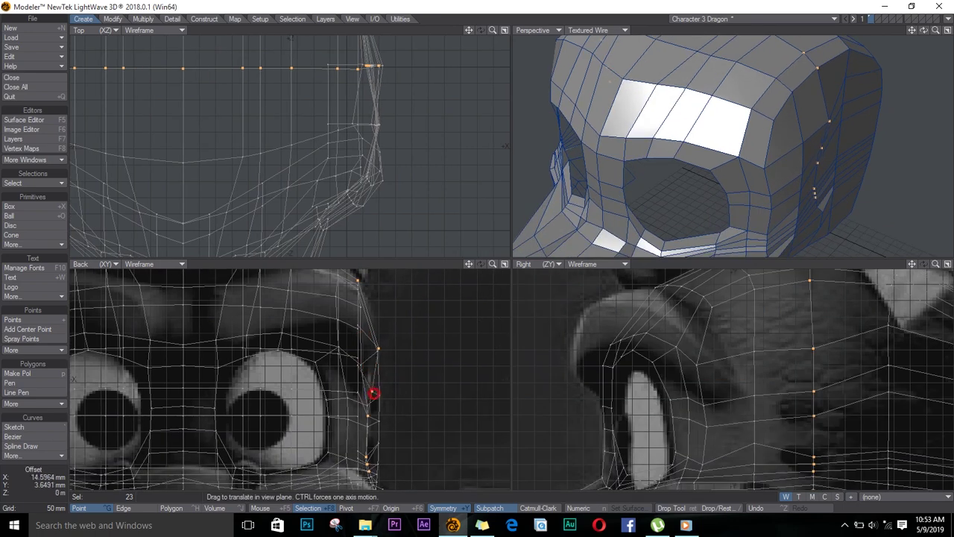
# Extend the loop selection down to the jaw and shape its side points from eye level past the mouth corner
pyautogui.moveTo(375, 392); pyautogui.dragTo(378, 351)
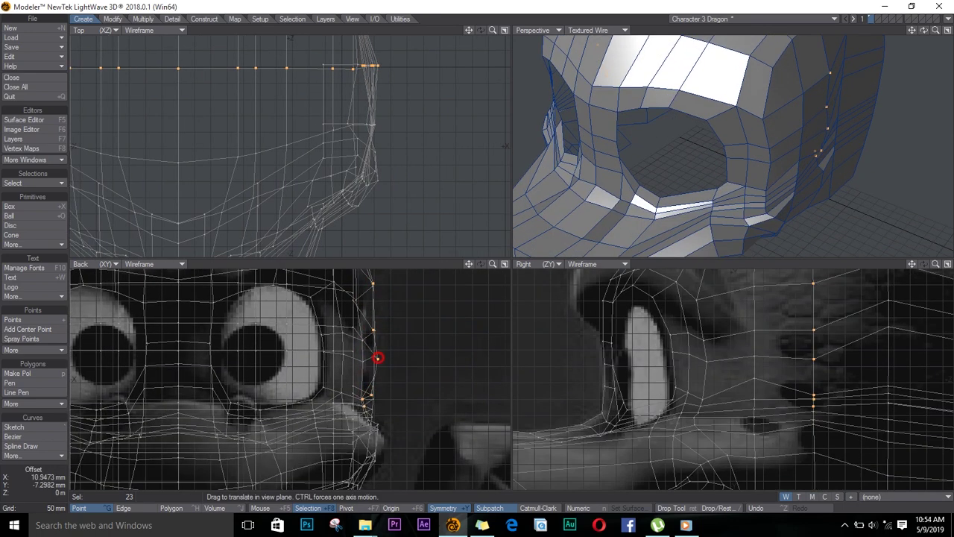
pyautogui.moveTo(378, 358); pyautogui.dragTo(366, 400)
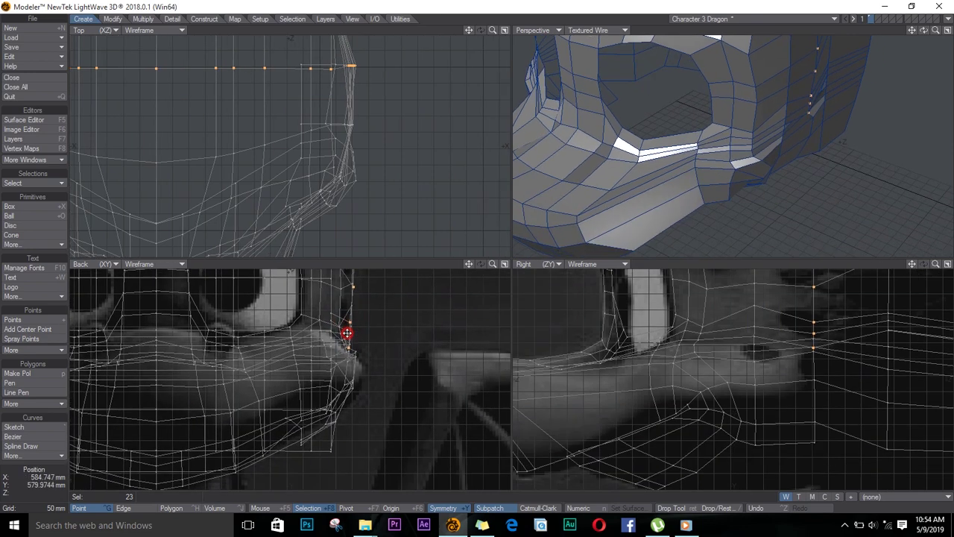
pyautogui.moveTo(343, 342); pyautogui.dragTo(347, 348)
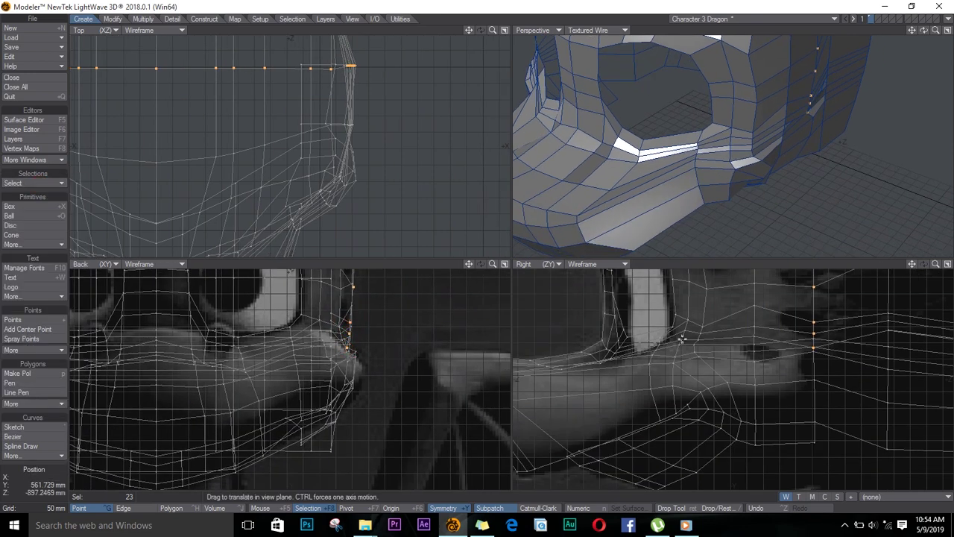
pyautogui.click(815, 123)
pyautogui.moveTo(923, 30); pyautogui.dragTo(891, 69)
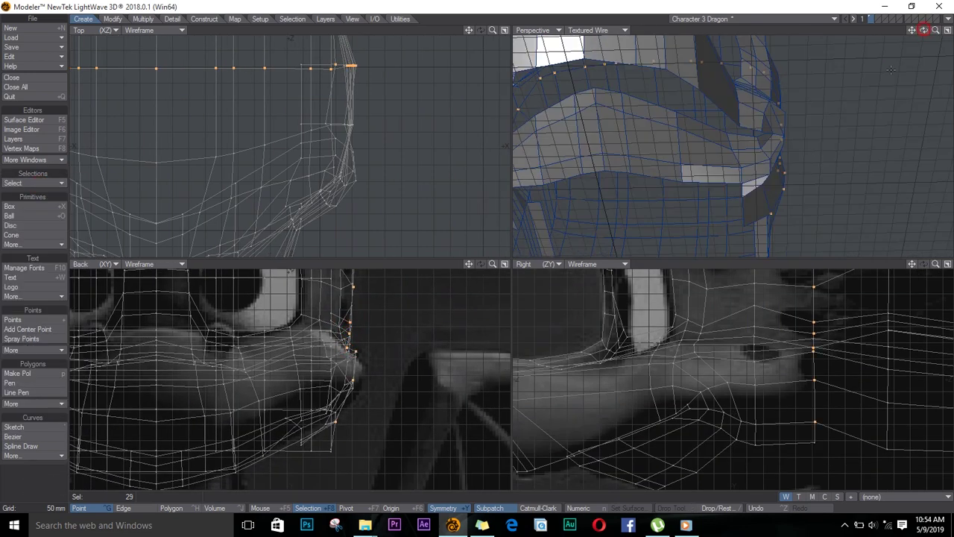
pyautogui.moveTo(356, 355); pyautogui.dragTo(345, 454)
# Round the loop's upper corner and raise its crown points into an arch, then clear the selection
pyautogui.keyDown('alt'); pyautogui.moveTo(335, 287); pyautogui.dragTo(364, 372); pyautogui.keyUp('alt')
pyautogui.moveTo(364, 337); pyautogui.dragTo(360, 340)
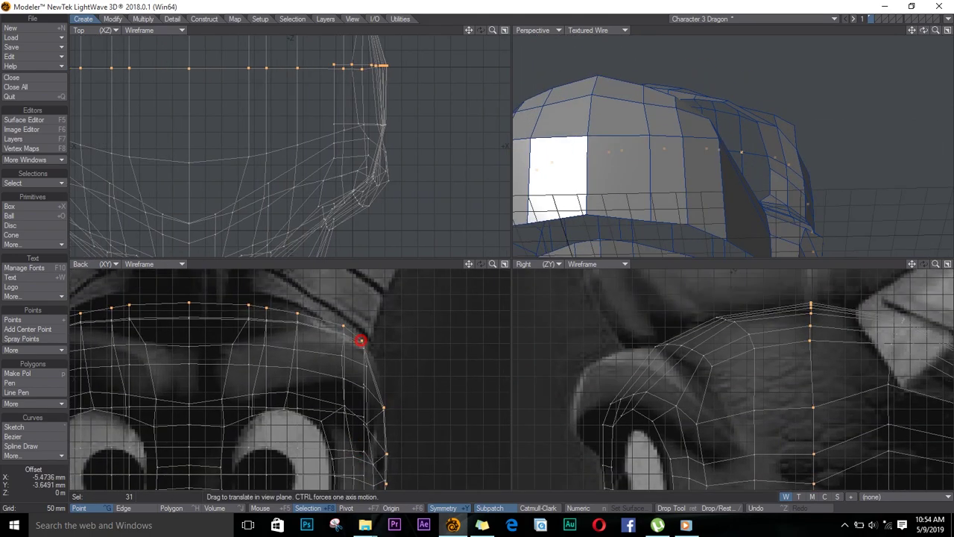
pyautogui.moveTo(298, 317); pyautogui.dragTo(189, 295)
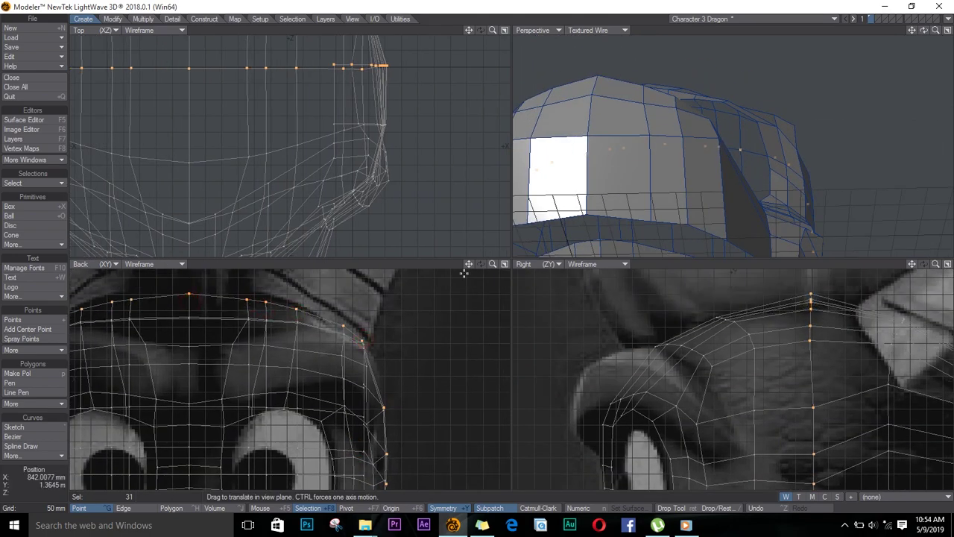
pyautogui.press('/')
pyautogui.press('a')
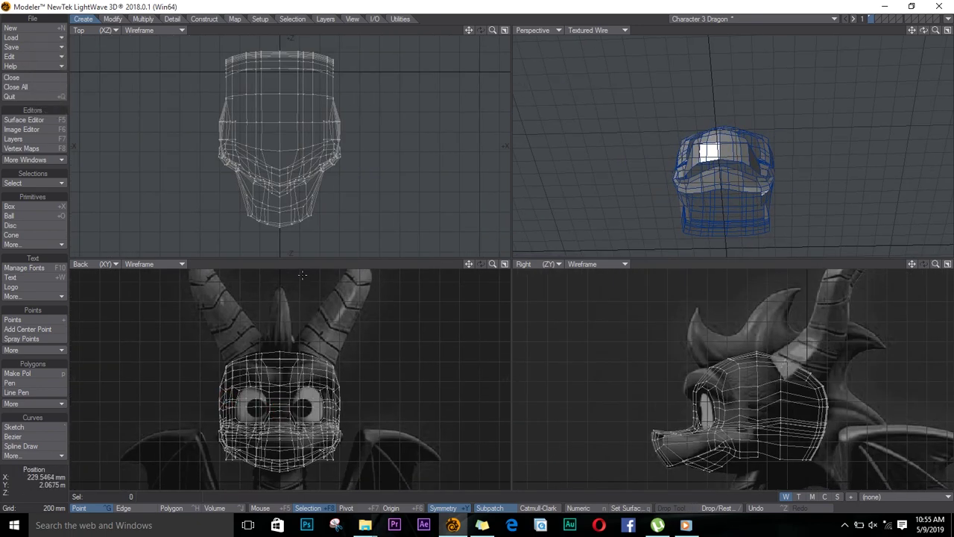
# Select the following loop near the horn base and pull its side points outward to widen the head at eye level
pyautogui.moveTo(309, 94); pyautogui.dragTo(336, 99)
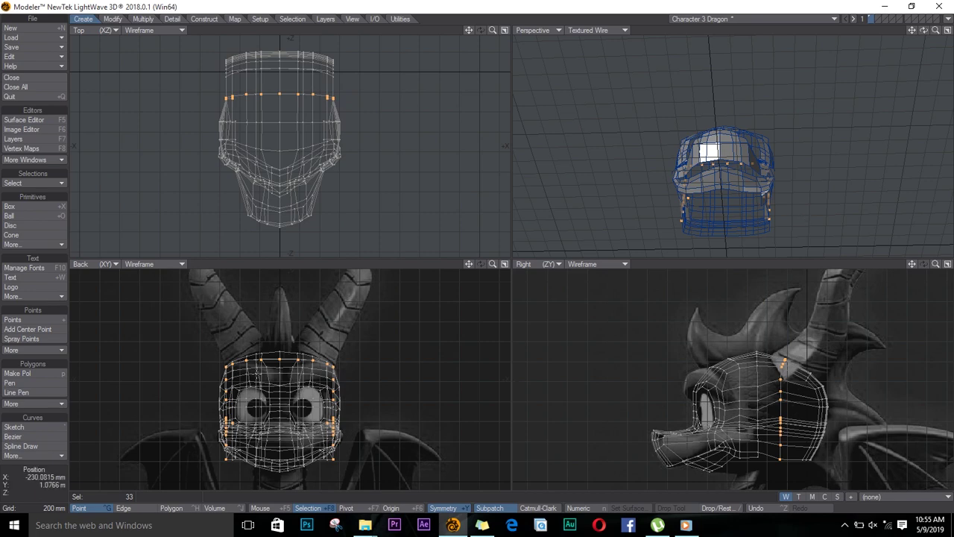
pyautogui.press('t')
pyautogui.scroll(2, 262, 415)
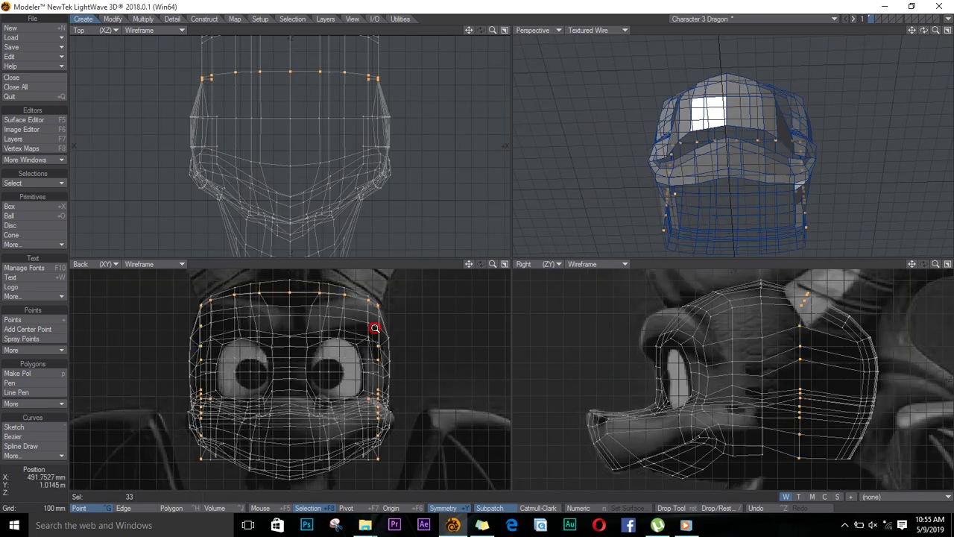
pyautogui.scroll(1, 375, 328)
pyautogui.keyDown('ctrl'); pyautogui.moveTo(381, 326); pyautogui.dragTo(396, 354); pyautogui.keyUp('ctrl')
pyautogui.keyDown('ctrl'); pyautogui.moveTo(381, 373); pyautogui.dragTo(396, 375); pyautogui.keyUp('ctrl')
pyautogui.keyDown('ctrl'); pyautogui.moveTo(380, 413); pyautogui.dragTo(396, 407); pyautogui.keyUp('ctrl')
# Curve the loop's lower side points past the mouth corner and inward under the jaw, then deselect it
pyautogui.press('Return')
pyautogui.click(368, 423)
pyautogui.hotkey('ctrl', 't')
pyautogui.keyDown('ctrl'); pyautogui.moveTo(381, 418); pyautogui.dragTo(386, 454); pyautogui.keyUp('ctrl')
pyautogui.keyDown('ctrl'); pyautogui.moveTo(384, 446); pyautogui.dragTo(392, 434); pyautogui.keyUp('ctrl')
pyautogui.scroll(2, 387, 370)
pyautogui.keyDown('alt'); pyautogui.moveTo(387, 472); pyautogui.dragTo(386, 378); pyautogui.keyUp('alt')
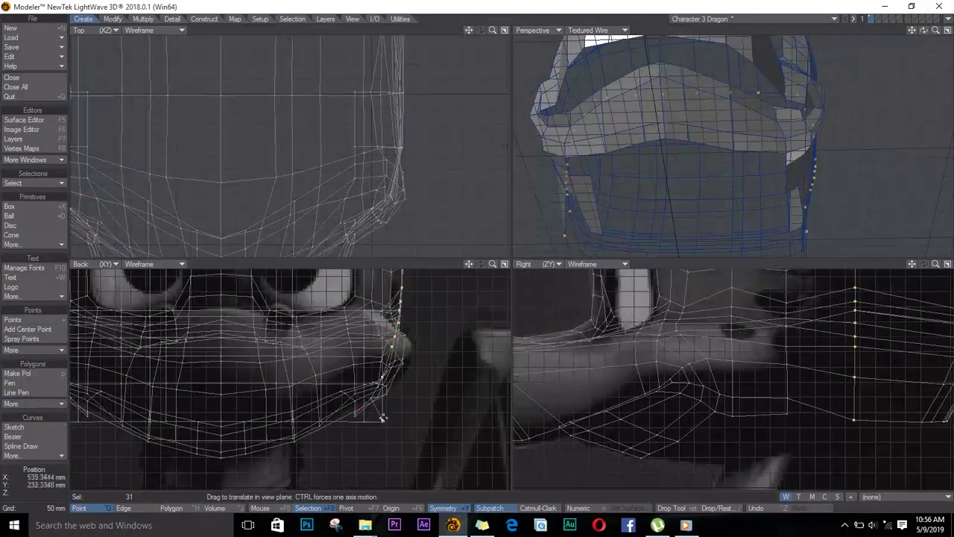
pyautogui.moveTo(383, 421); pyautogui.dragTo(354, 410)
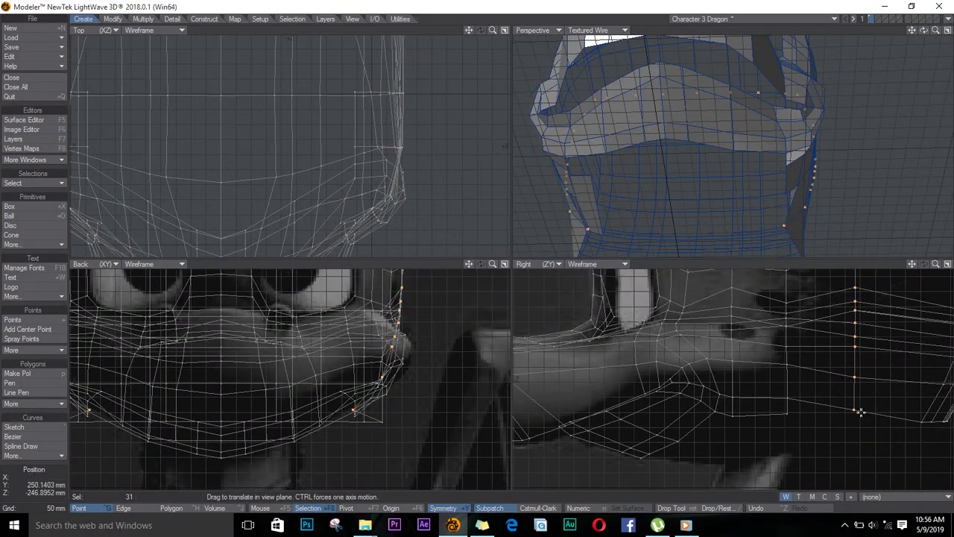
pyautogui.press('/')
pyautogui.press('a')
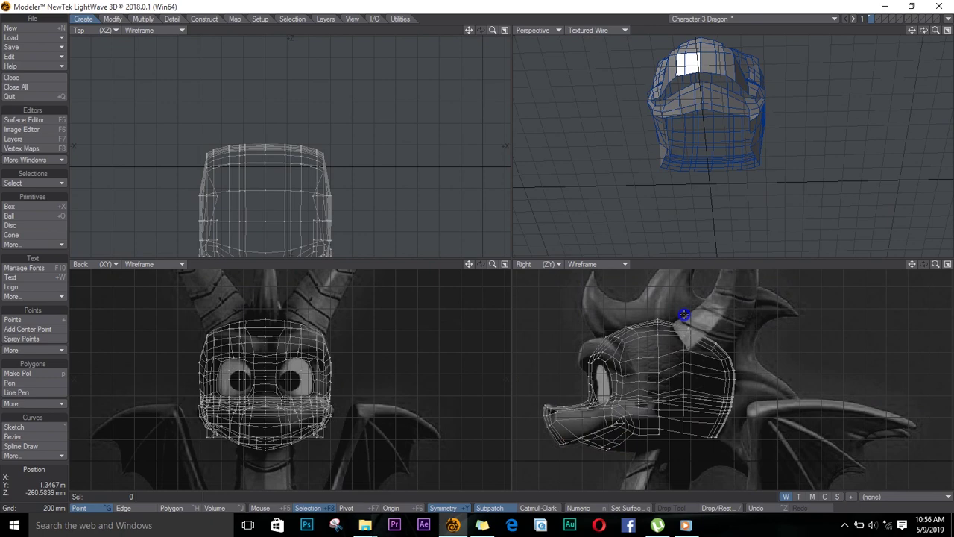
# Select the points at the back of the skull and narrow them toward the centre to taper the head's rear
pyautogui.scroll(-2, 684, 315)
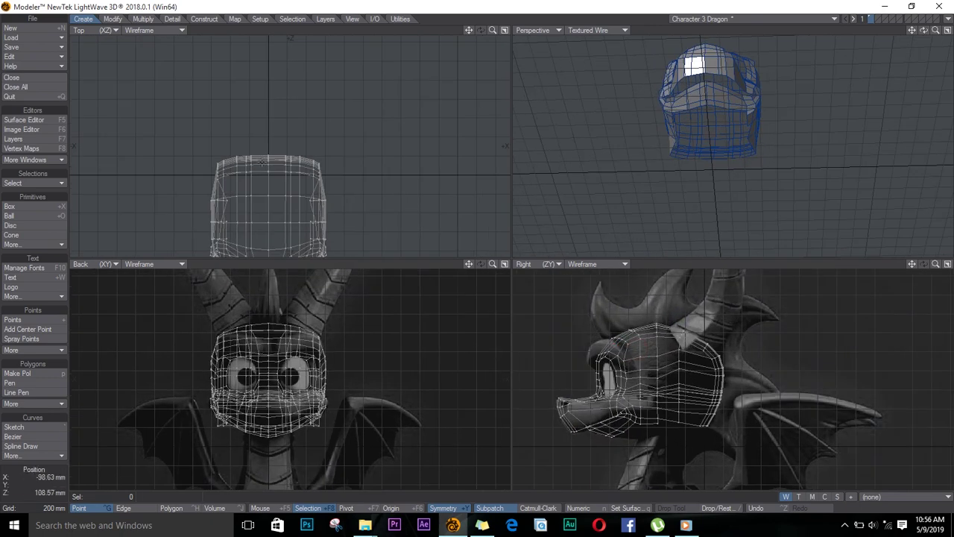
pyautogui.moveTo(177, 141)
pyautogui.mouseDown(button='right')
pyautogui.moveTo(347, 156)
pyautogui.moveTo(330, 177)
pyautogui.moveTo(222, 180)
pyautogui.mouseUp(button='right')
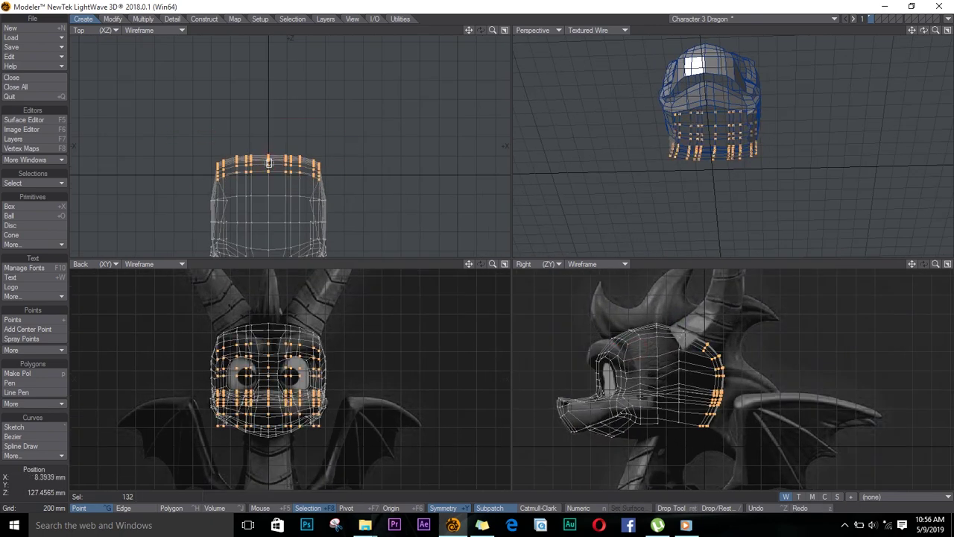
pyautogui.moveTo(308, 164); pyautogui.dragTo(301, 165)
pyautogui.moveTo(924, 30); pyautogui.dragTo(888, 33)
pyautogui.press('Return')
pyautogui.press('/')
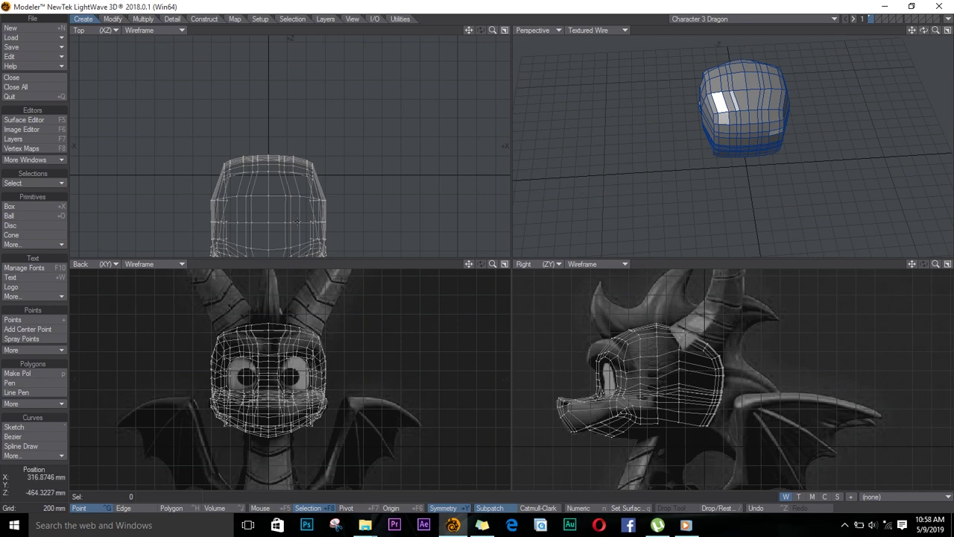
# Rotate and move the vertical columns of points across the back of the skull, one after another, into a rounded curve
pyautogui.moveTo(312, 160); pyautogui.dragTo(318, 178)
pyautogui.press('t')
pyautogui.moveTo(312, 176)
pyautogui.mouseDown()
pyautogui.moveTo(319, 186)
pyautogui.moveTo(310, 170)
pyautogui.moveTo(258, 173)
pyautogui.moveTo(269, 164)
pyautogui.mouseUp()
pyautogui.press('/')
pyautogui.press('/')
pyautogui.press('y')
pyautogui.press('t')
pyautogui.press('/')
pyautogui.press('y')
pyautogui.press('t')
pyautogui.press('space')
pyautogui.press('y')
pyautogui.press('space')
pyautogui.press('/')
pyautogui.press('t')
pyautogui.press('space')
pyautogui.press('/')
pyautogui.press('t')
pyautogui.press('space')
pyautogui.scroll(3, 269, 163)
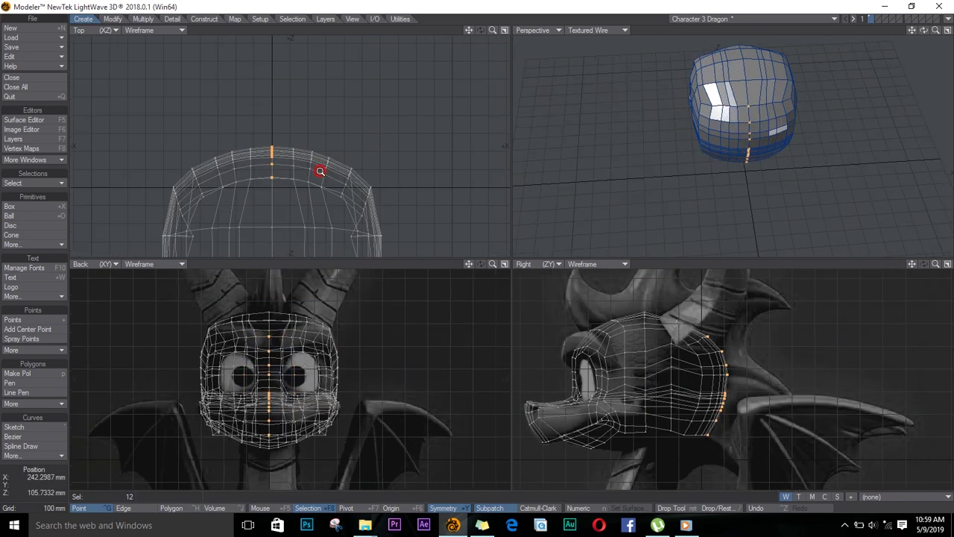
# Clear the selection and reposition individual points on the upper back of the head to smooth its curve behind the horn
pyautogui.press('/')
pyautogui.press('t')
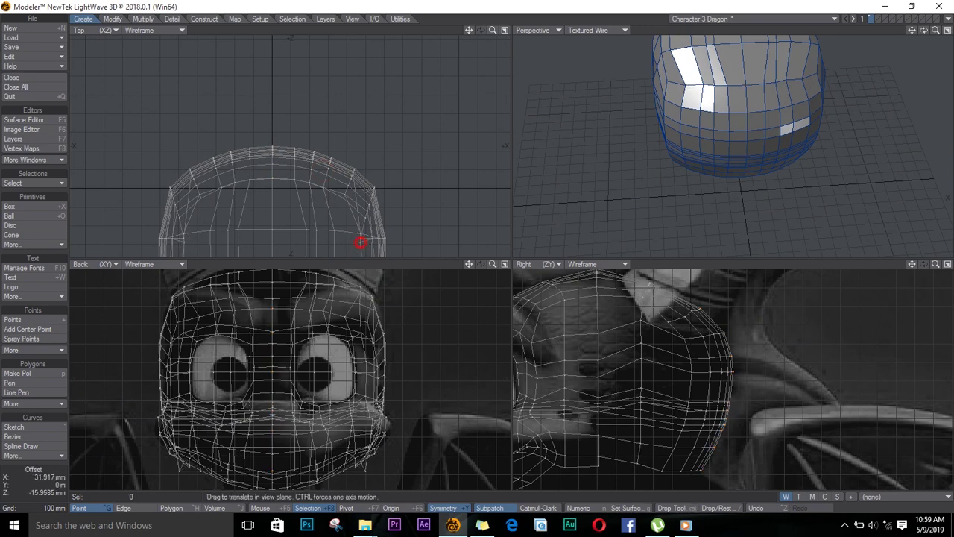
pyautogui.moveTo(663, 325); pyautogui.dragTo(646, 296)
pyautogui.keyDown('alt'); pyautogui.moveTo(597, 269); pyautogui.dragTo(598, 288); pyautogui.keyUp('alt')
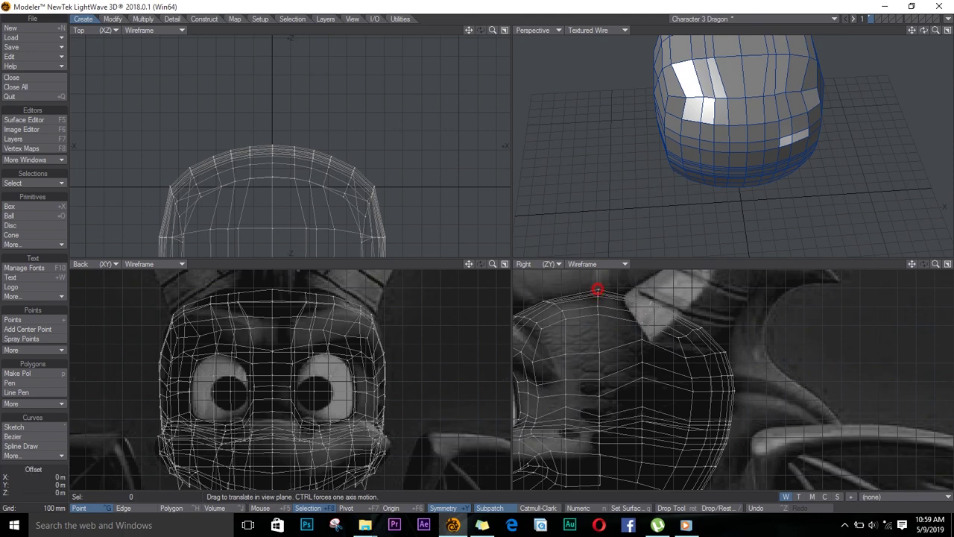
pyautogui.scroll(2, 697, 337)
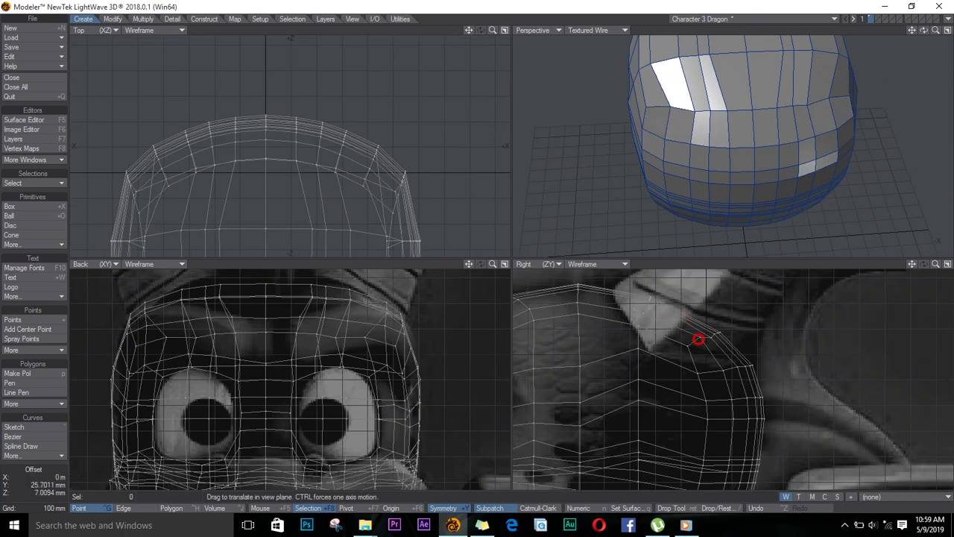
pyautogui.moveTo(697, 339); pyautogui.dragTo(720, 333)
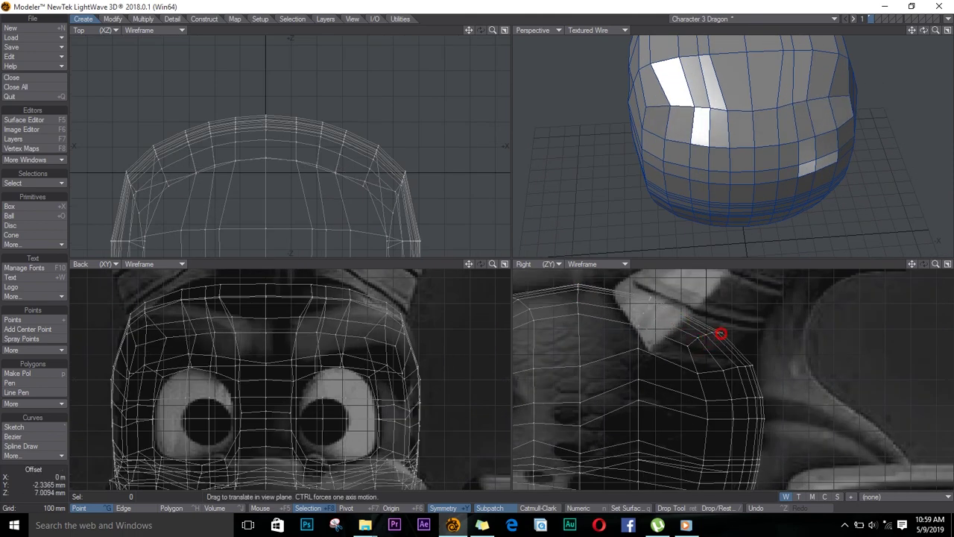
pyautogui.scroll(-2, 649, 342)
pyautogui.scroll(1, 186, 227)
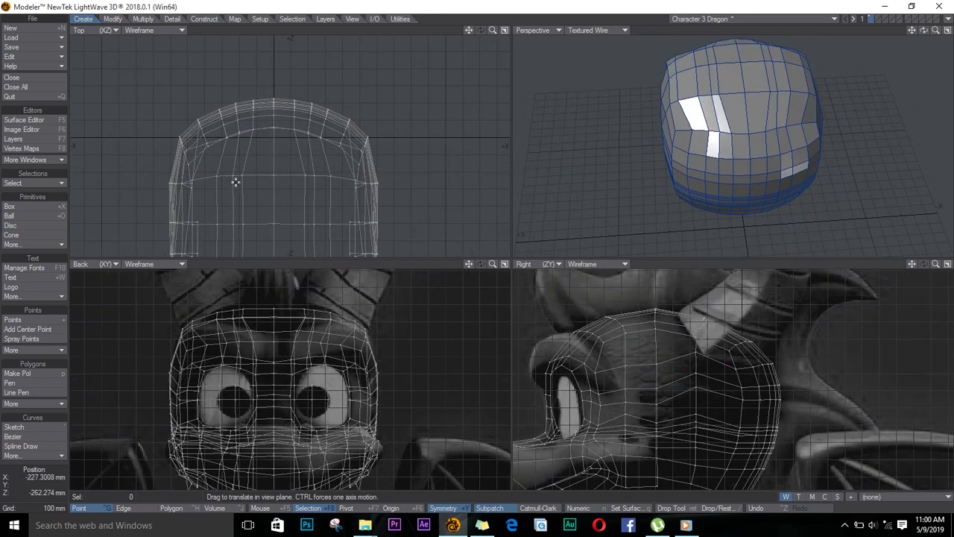
pyautogui.moveTo(296, 127)
pyautogui.mouseDown()
pyautogui.moveTo(324, 140)
pyautogui.moveTo(323, 126)
pyautogui.mouseUp()
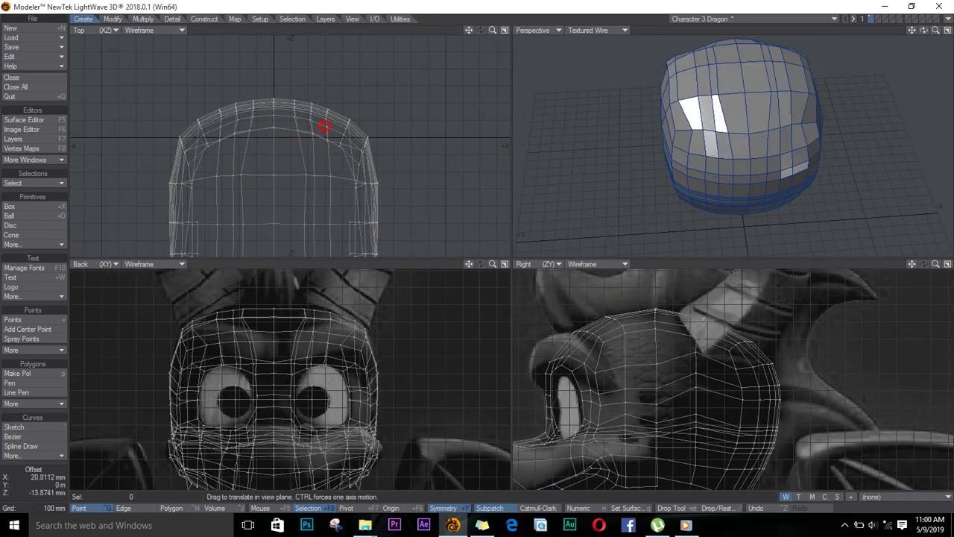
# Rotate the mirrored columns of points beside the centre line at the back of the skull by about 15° to follow its curve
pyautogui.click(329, 110)
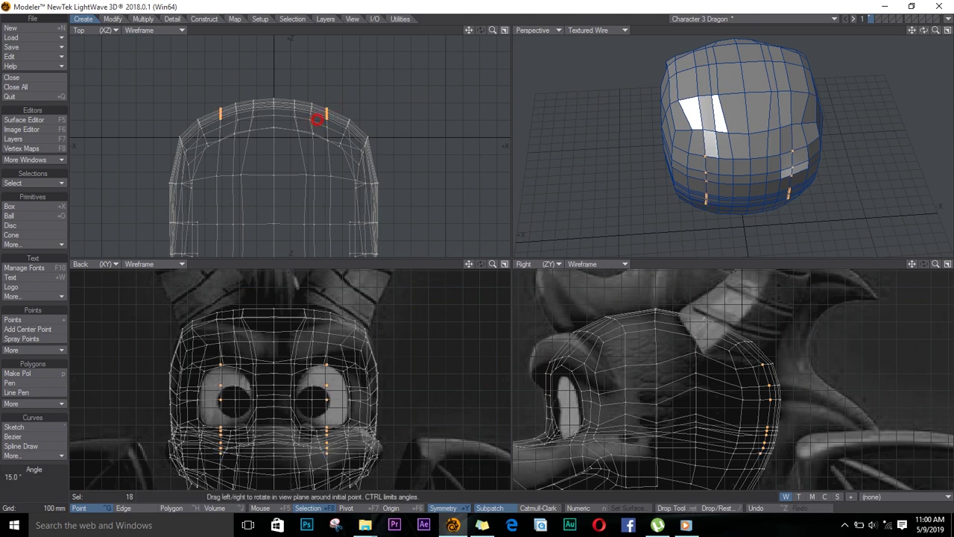
pyautogui.click(326, 112)
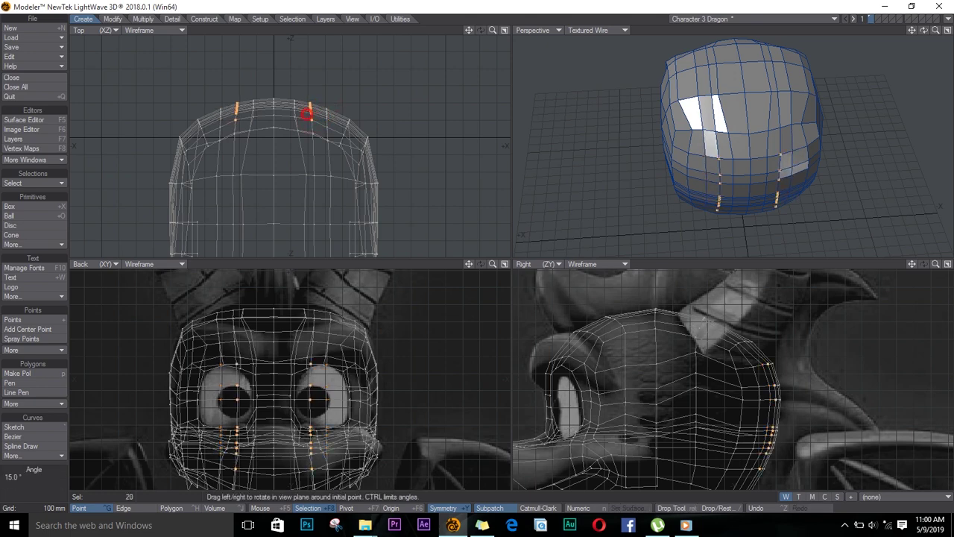
pyautogui.click(293, 99)
pyautogui.hotkey('ctrl', 't')
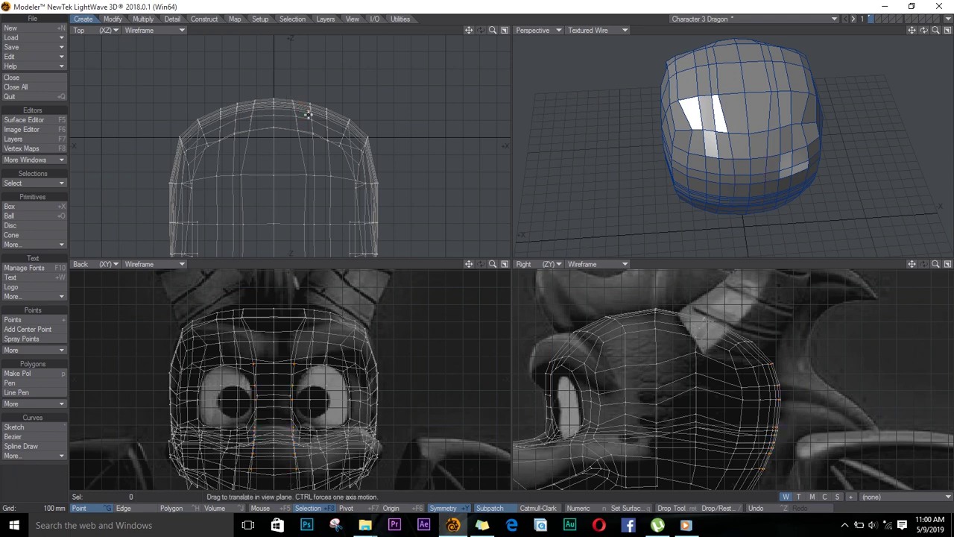
# Space the lengthwise rows of points evenly across the top of the head
pyautogui.moveTo(308, 113); pyautogui.dragTo(299, 174)
pyautogui.moveTo(313, 225); pyautogui.dragTo(335, 226)
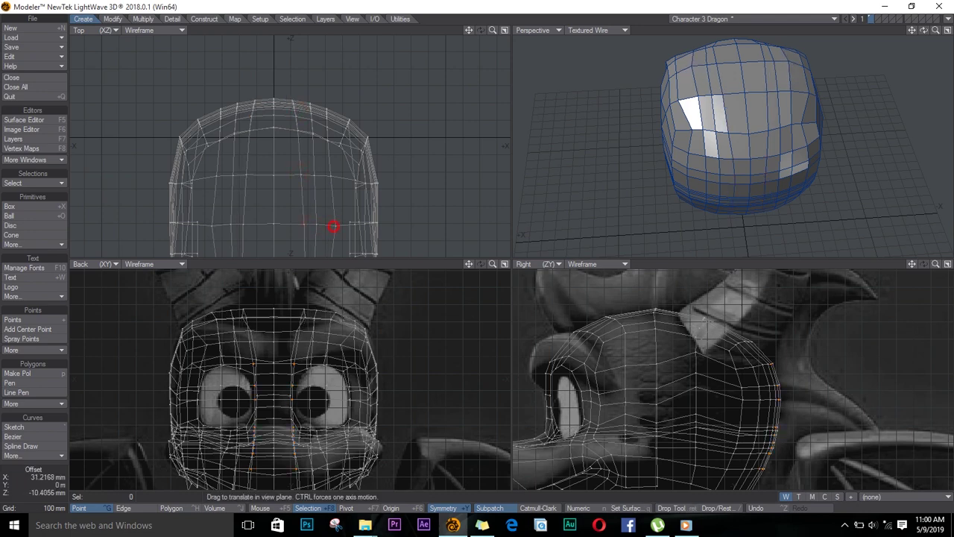
pyautogui.moveTo(330, 178); pyautogui.dragTo(288, 191)
pyautogui.press('g')
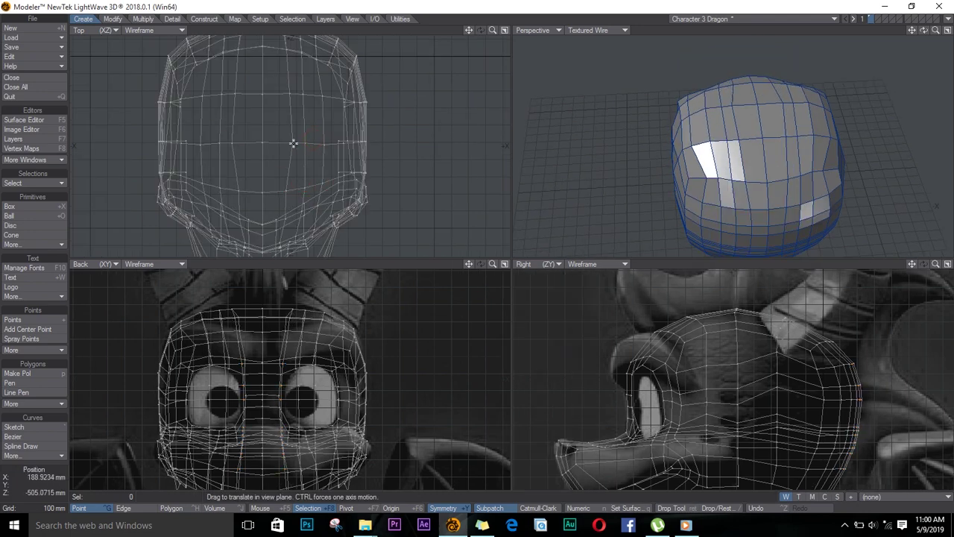
pyautogui.moveTo(294, 143); pyautogui.dragTo(288, 143)
pyautogui.moveTo(291, 93); pyautogui.dragTo(288, 93)
pyautogui.keyDown('ctrl'); pyautogui.keyDown('alt'); pyautogui.moveTo(302, 160); pyautogui.dragTo(303, 160); pyautogui.keyUp('alt'); pyautogui.keyUp('ctrl')
pyautogui.scroll(-2, 302, 160)
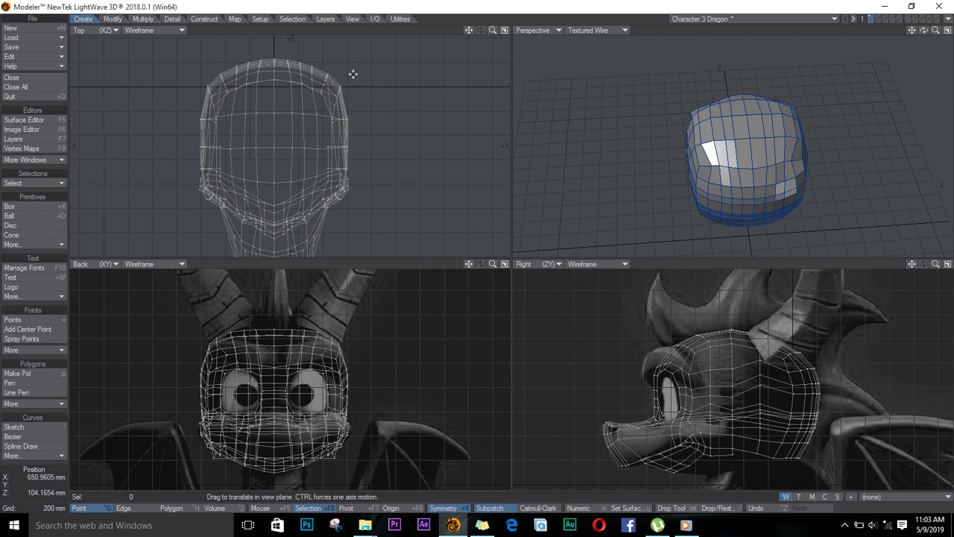
# Nudge the points at the temple, below the horn base and behind the eye to even out the side mesh
pyautogui.moveTo(321, 355); pyautogui.dragTo(320, 355)
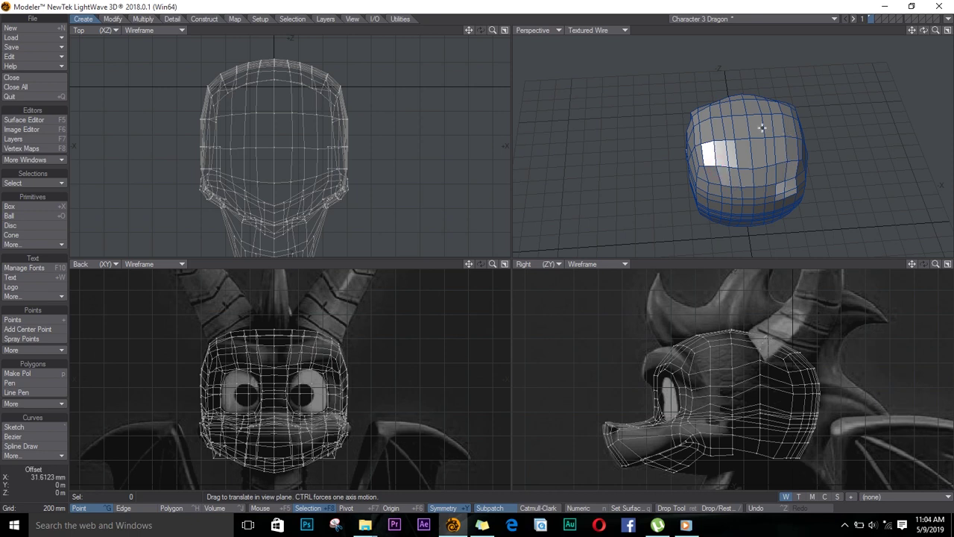
pyautogui.moveTo(759, 370); pyautogui.dragTo(759, 364)
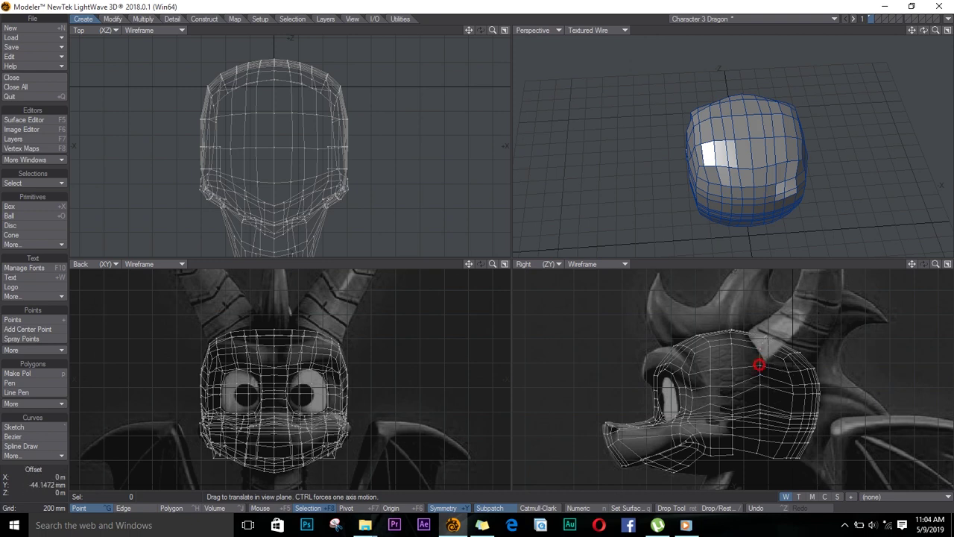
pyautogui.moveTo(690, 376); pyautogui.dragTo(759, 385)
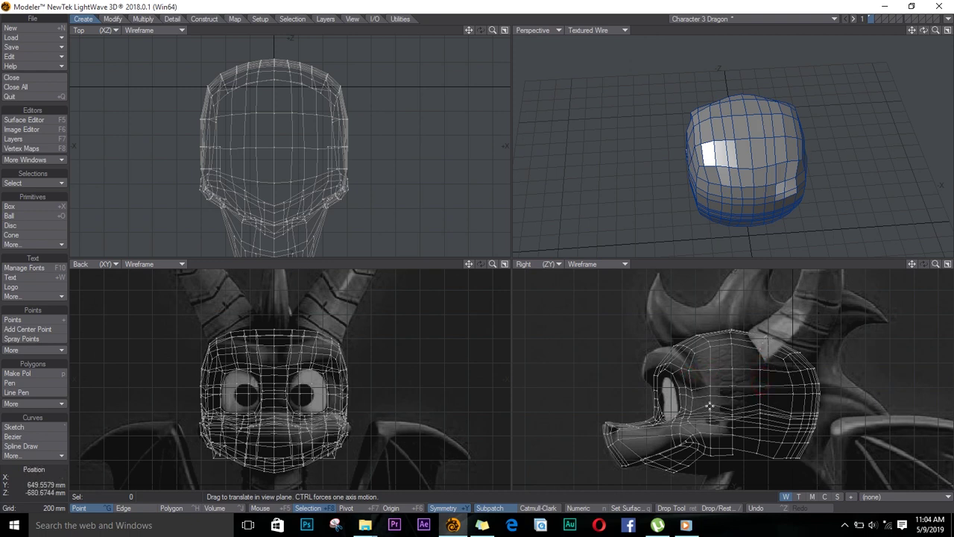
pyautogui.moveTo(690, 413); pyautogui.dragTo(691, 413)
pyautogui.moveTo(682, 367); pyautogui.dragTo(692, 371)
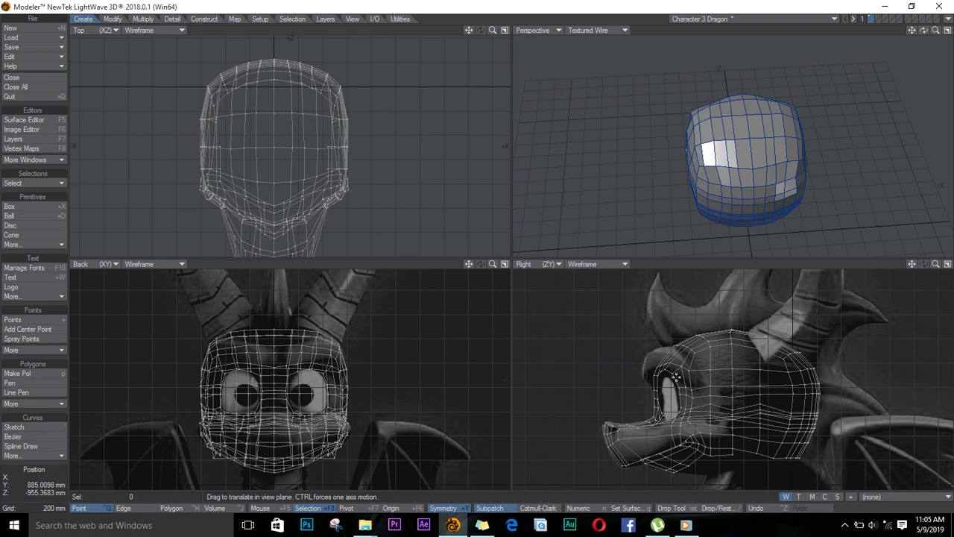
pyautogui.moveTo(690, 368); pyautogui.dragTo(693, 407)
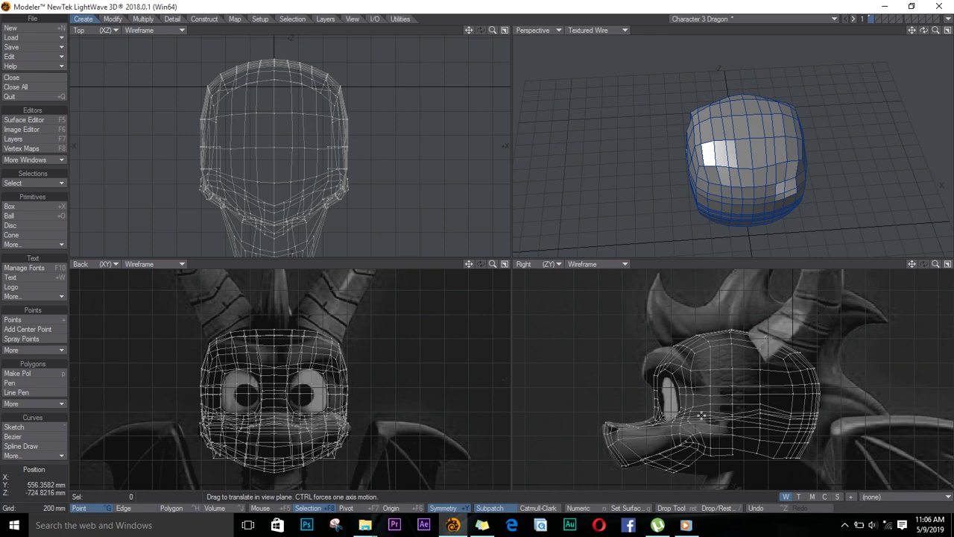
# Reposition the points at the lower rear corner of the eye socket to even out its rim
pyautogui.scroll(3, 694, 425)
pyautogui.moveTo(676, 393); pyautogui.dragTo(682, 387)
pyautogui.moveTo(924, 31); pyautogui.dragTo(667, 112)
pyautogui.scroll(4, 738, 410)
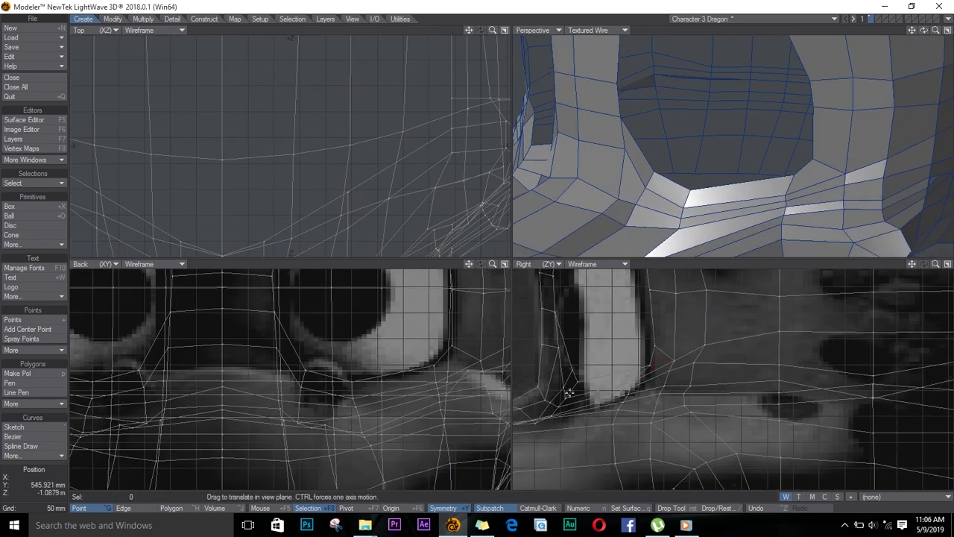
pyautogui.moveTo(568, 393); pyautogui.dragTo(630, 392)
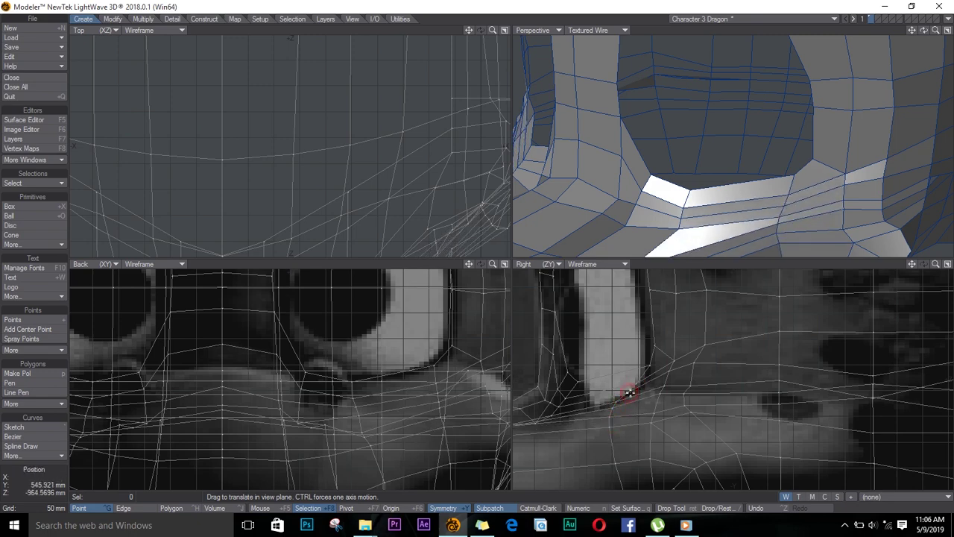
# Nudge the points on the upper cheek just below the eye to smooth the rows leading into the snout
pyautogui.scroll(-3, 612, 432)
pyautogui.keyDown('alt'); pyautogui.moveTo(607, 449); pyautogui.dragTo(594, 382); pyautogui.keyUp('alt')
pyautogui.moveTo(595, 392); pyautogui.dragTo(592, 385)
pyautogui.moveTo(592, 352); pyautogui.dragTo(594, 356)
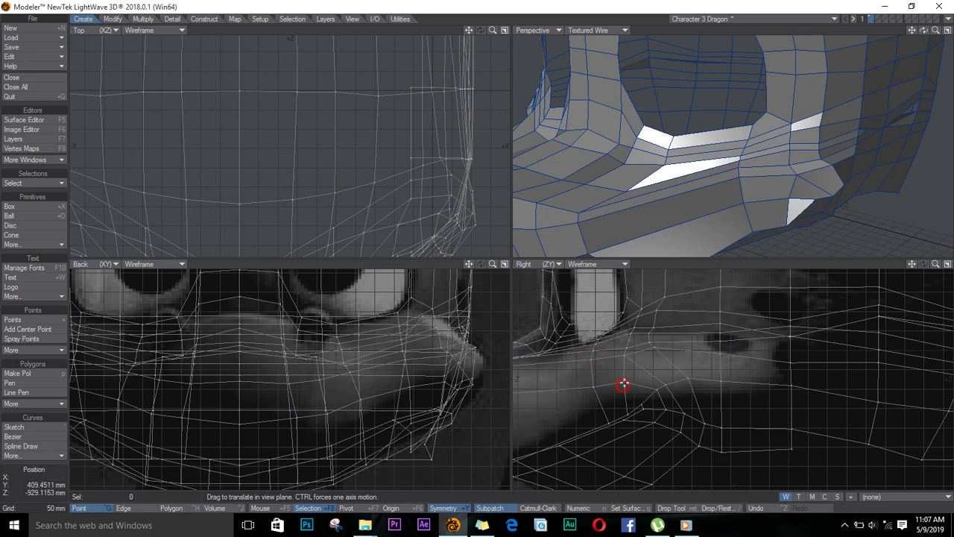
pyautogui.moveTo(623, 384); pyautogui.dragTo(638, 346)
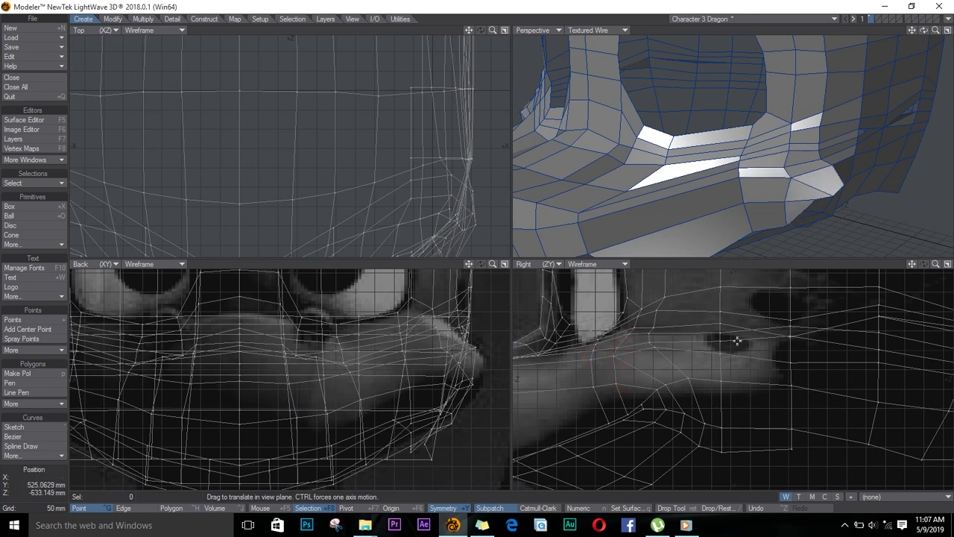
# Raise the point at the rear of the cheek slightly and shift the column of points behind the eye backward up to the brow
pyautogui.press('s')
pyautogui.keyDown('alt'); pyautogui.moveTo(879, 142); pyautogui.dragTo(786, 115); pyautogui.keyUp('alt')
pyautogui.moveTo(791, 338); pyautogui.dragTo(789, 334)
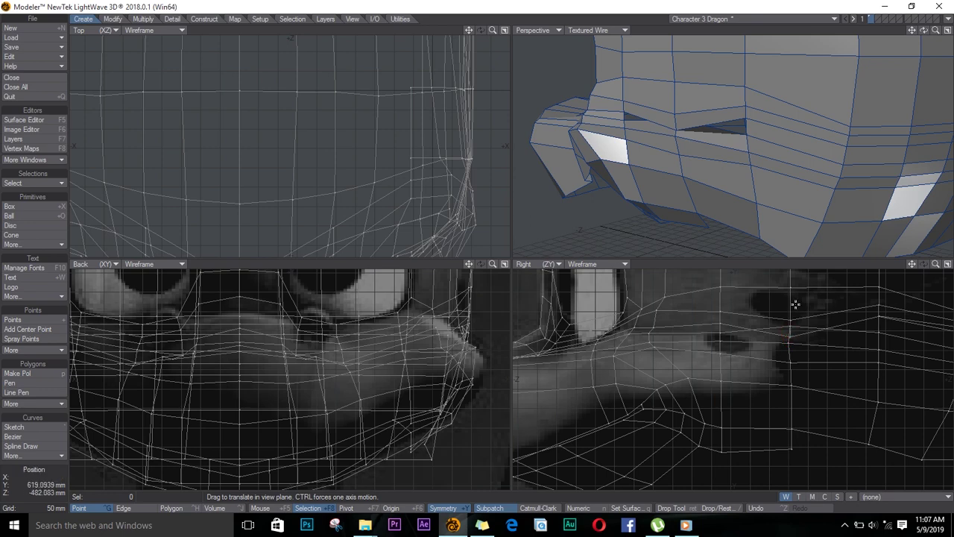
pyautogui.moveTo(646, 300)
pyautogui.mouseDown()
pyautogui.moveTo(654, 315)
pyautogui.moveTo(652, 298)
pyautogui.moveTo(665, 298)
pyautogui.mouseUp()
pyautogui.keyDown('alt'); pyautogui.moveTo(712, 320); pyautogui.dragTo(701, 381); pyautogui.keyUp('alt')
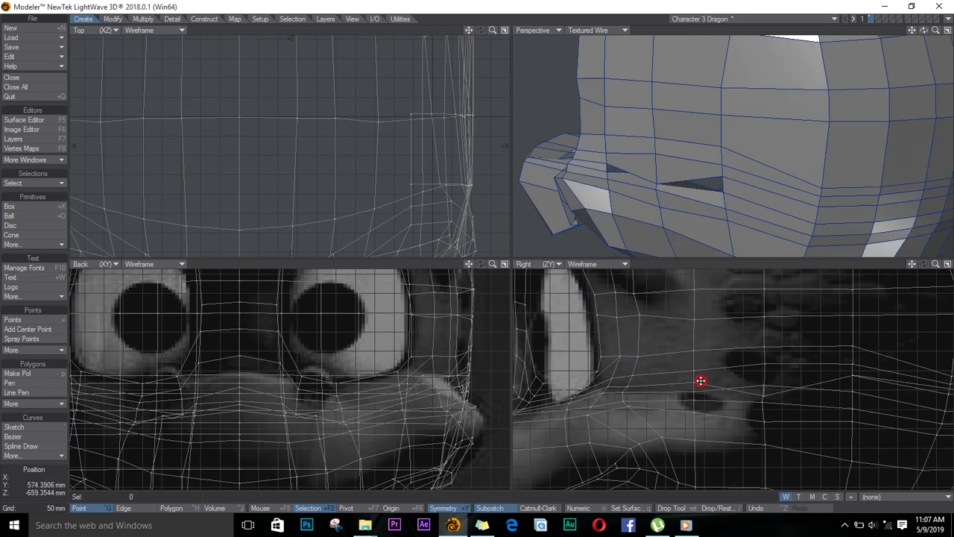
pyautogui.moveTo(631, 291); pyautogui.dragTo(639, 292)
pyautogui.keyDown('alt'); pyautogui.moveTo(645, 309); pyautogui.dragTo(650, 403); pyautogui.keyUp('alt')
pyautogui.moveTo(635, 336); pyautogui.dragTo(645, 334)
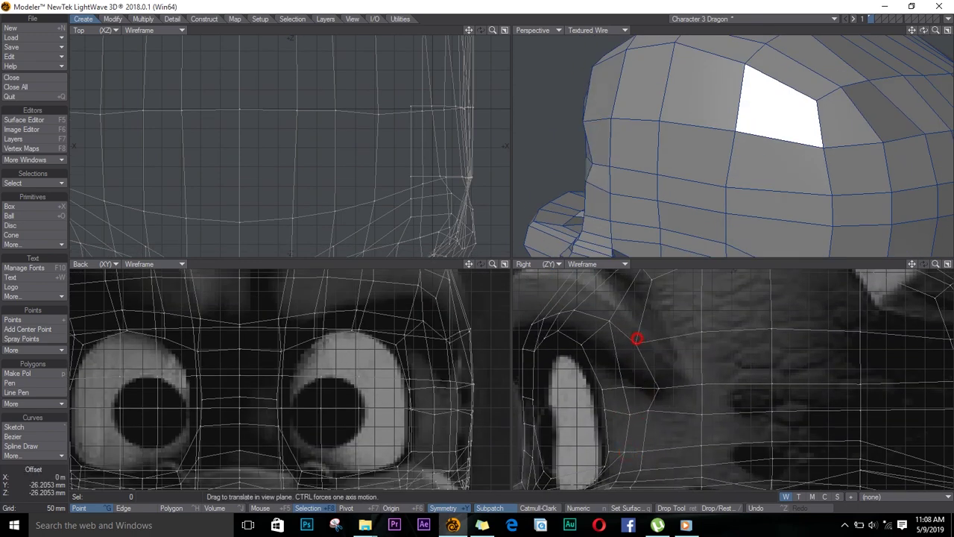
# Fine-tune the points behind the lower eye and on the forehead above the brow to even out the polygons
pyautogui.keyDown('alt'); pyautogui.moveTo(646, 410); pyautogui.dragTo(631, 384); pyautogui.keyUp('alt')
pyautogui.keyDown('alt'); pyautogui.moveTo(683, 367); pyautogui.dragTo(649, 379); pyautogui.keyUp('alt')
pyautogui.scroll(-1, 649, 369)
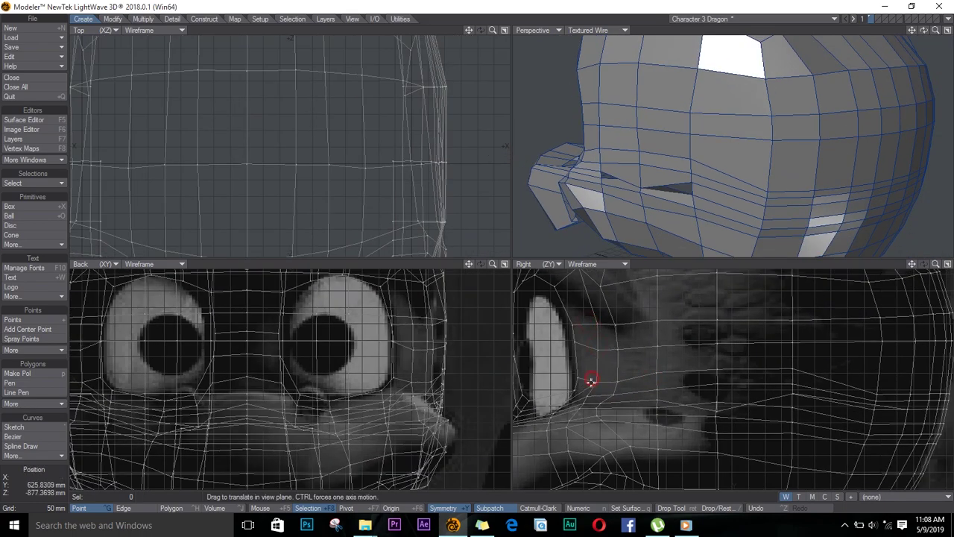
pyautogui.scroll(3, 647, 447)
pyautogui.scroll(-2, 647, 447)
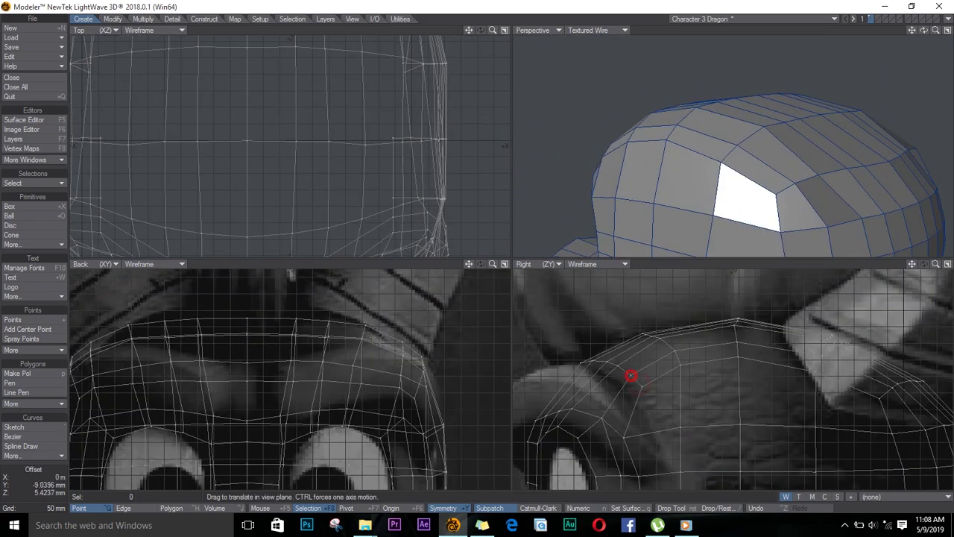
# Move the side points just below the horn base slightly backward to follow the skull's curve
pyautogui.keyDown('alt'); pyautogui.moveTo(831, 428); pyautogui.dragTo(678, 395); pyautogui.keyUp('alt')
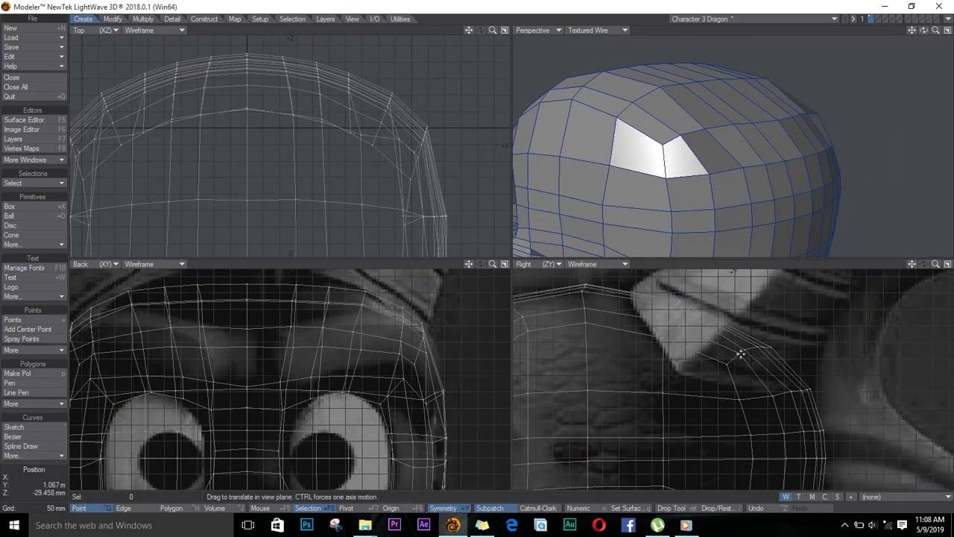
pyautogui.moveTo(741, 354); pyautogui.dragTo(746, 351)
pyautogui.moveTo(769, 398); pyautogui.dragTo(774, 398)
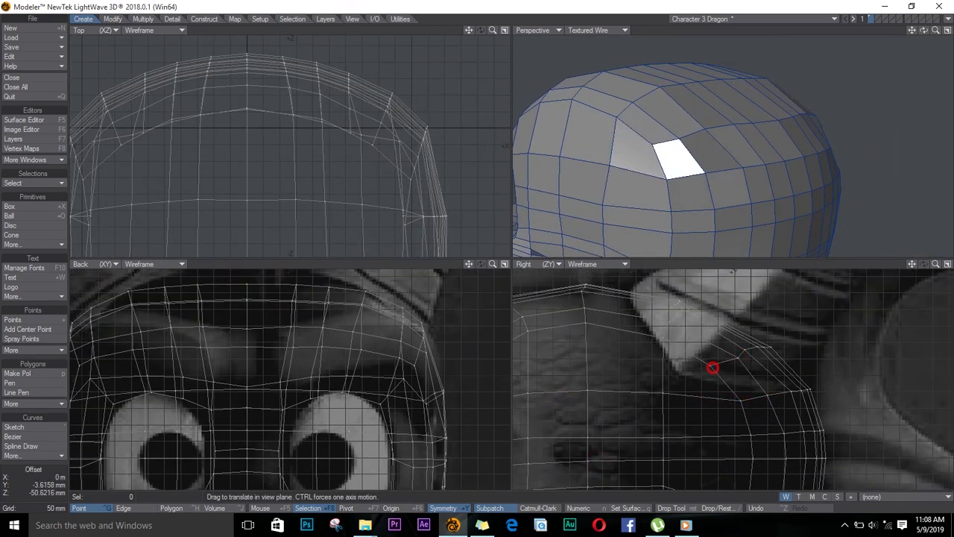
# Shift individual points in the innermost column at the rear side of the skull to smooth its vertical curve
pyautogui.press('g')
pyautogui.moveTo(731, 391); pyautogui.dragTo(778, 385)
pyautogui.press('g')
pyautogui.press('space')
pyautogui.press('space')
pyautogui.press('space')
pyautogui.press('space')
pyautogui.press('t')
pyautogui.press('/')
pyautogui.moveTo(707, 414); pyautogui.dragTo(781, 402)
pyautogui.press('t')
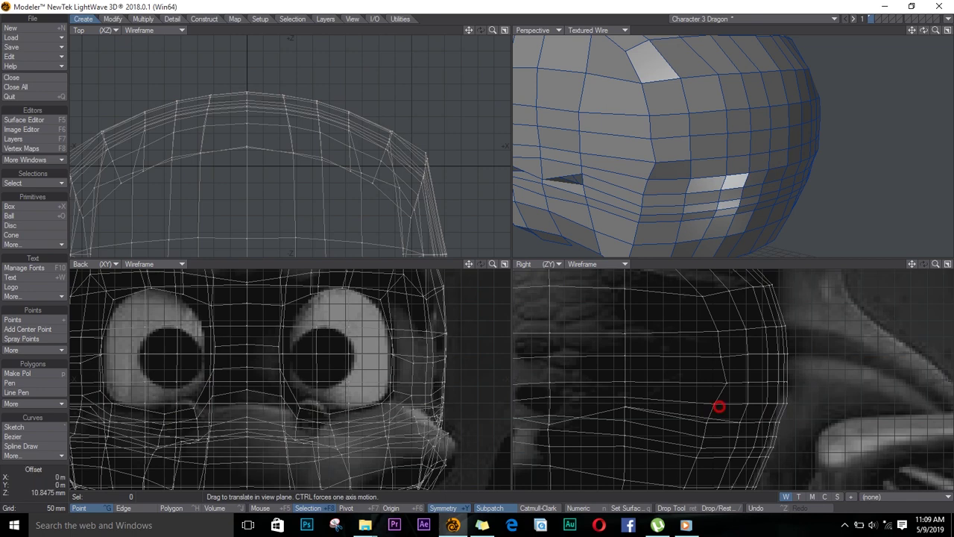
pyautogui.click(717, 399)
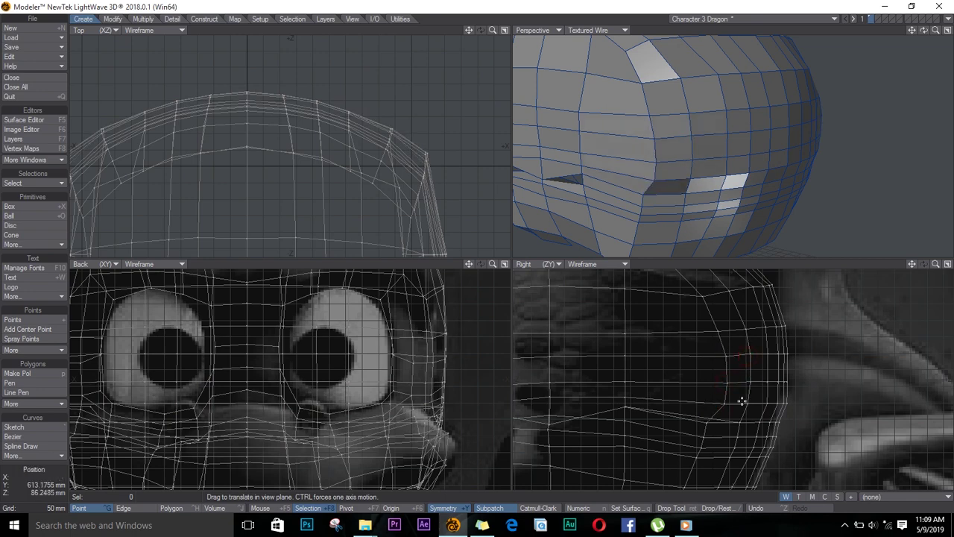
pyautogui.keyDown('alt'); pyautogui.keyDown('shift'); pyautogui.moveTo(741, 398); pyautogui.dragTo(711, 348); pyautogui.keyUp('shift'); pyautogui.keyUp('alt')
# Adjust the heights of the points in the rows running from behind the eye to the back of the head so they are evenly spaced
pyautogui.scroll(3, 734, 365)
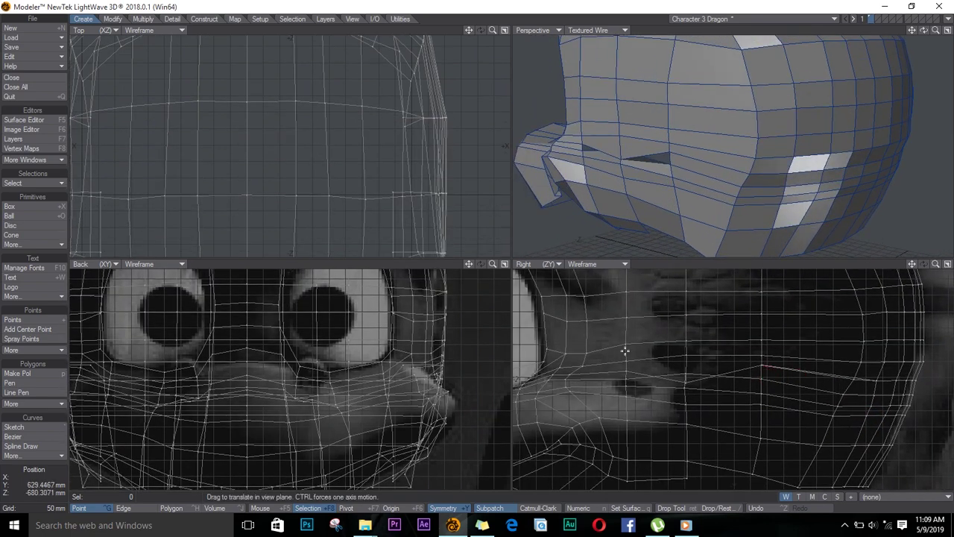
pyautogui.moveTo(686, 341); pyautogui.dragTo(686, 345)
pyautogui.moveTo(565, 353); pyautogui.dragTo(588, 291)
pyautogui.moveTo(625, 321); pyautogui.dragTo(626, 319)
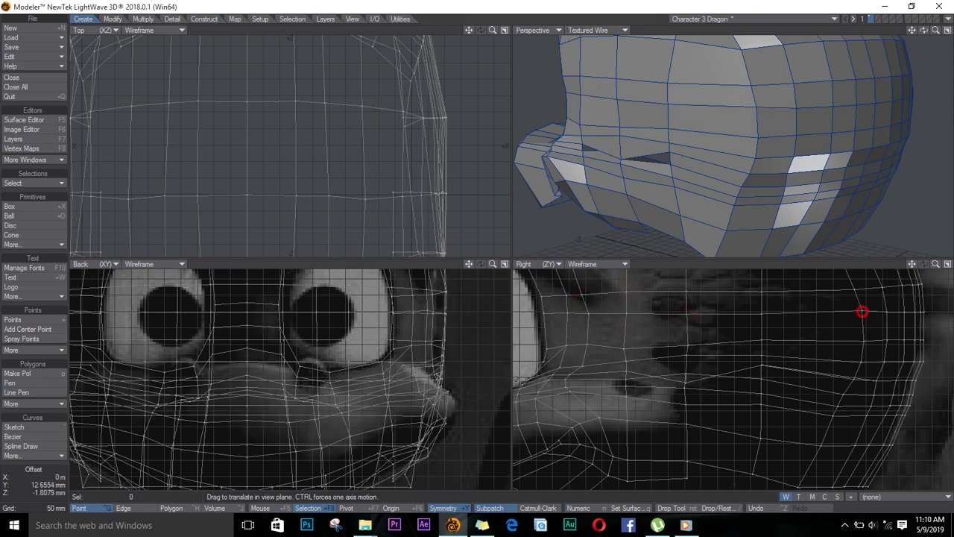
pyautogui.moveTo(625, 349); pyautogui.dragTo(625, 344)
pyautogui.moveTo(687, 345); pyautogui.dragTo(688, 340)
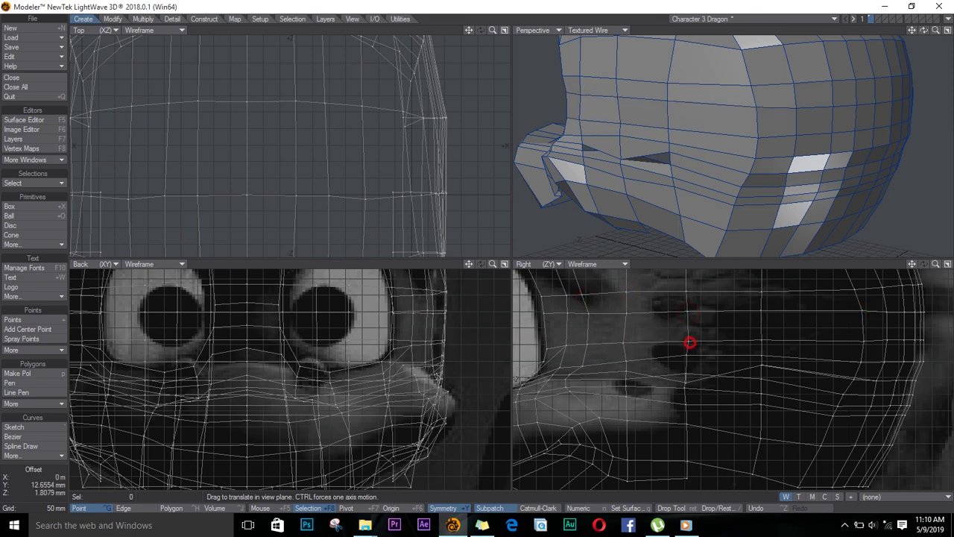
pyautogui.moveTo(761, 342); pyautogui.dragTo(761, 340)
pyautogui.moveTo(864, 340); pyautogui.dragTo(864, 338)
pyautogui.keyDown('alt'); pyautogui.moveTo(699, 398); pyautogui.dragTo(705, 375); pyautogui.keyUp('alt')
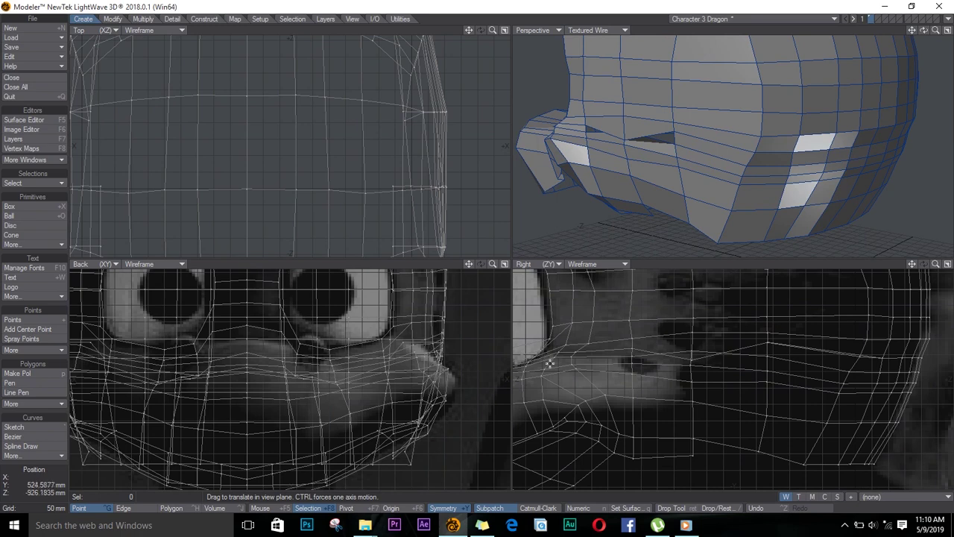
# Lower the cheek points near the rear of the mouth line and adjust the mirrored snout point below the eye
pyautogui.keyDown('alt'); pyautogui.moveTo(571, 379); pyautogui.dragTo(634, 337); pyautogui.keyUp('alt')
pyautogui.moveTo(695, 334); pyautogui.dragTo(695, 328)
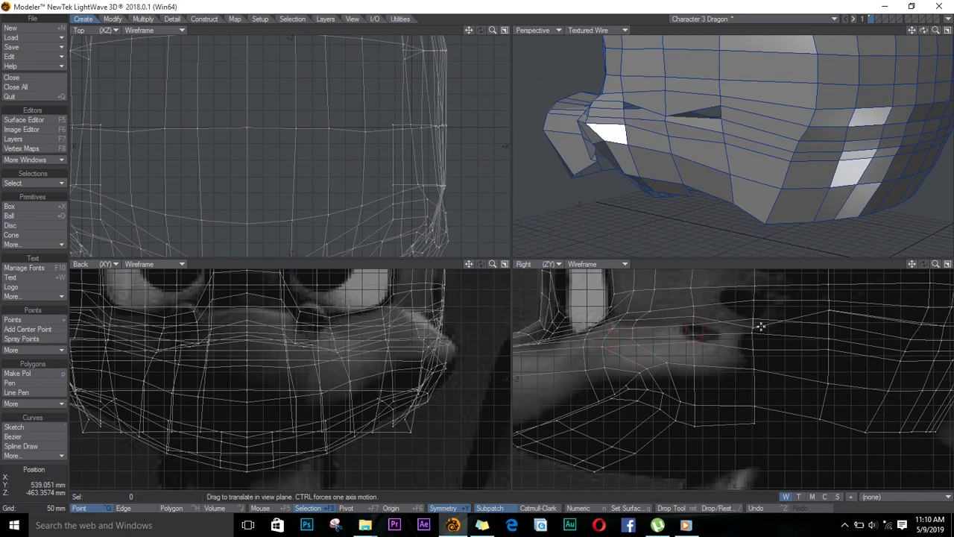
pyautogui.moveTo(755, 326)
pyautogui.mouseDown()
pyautogui.moveTo(754, 317)
pyautogui.moveTo(754, 337)
pyautogui.mouseUp()
pyautogui.moveTo(695, 340); pyautogui.dragTo(694, 345)
pyautogui.keyDown('alt'); pyautogui.moveTo(581, 364); pyautogui.dragTo(676, 345); pyautogui.keyUp('alt')
pyautogui.press('space')
pyautogui.click(679, 329)
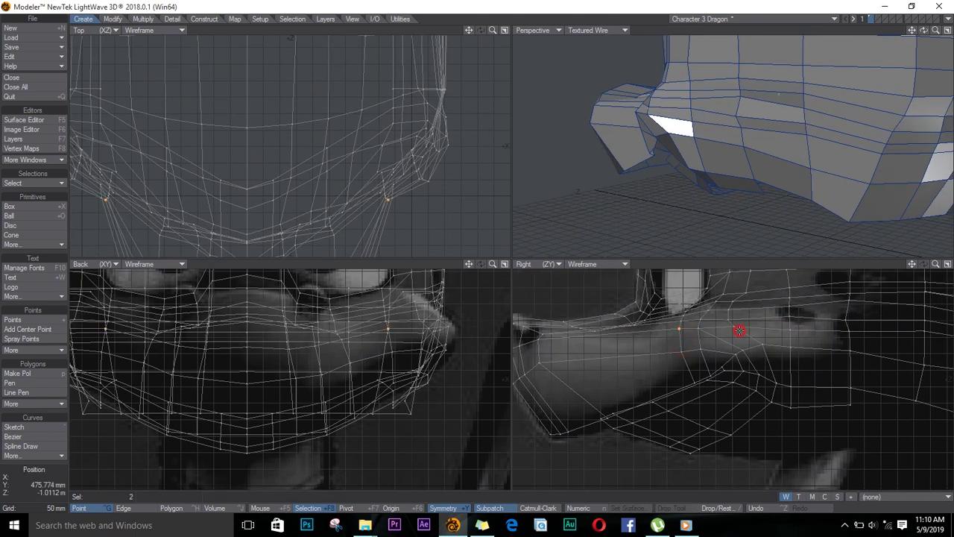
pyautogui.moveTo(920, 338); pyautogui.dragTo(746, 355)
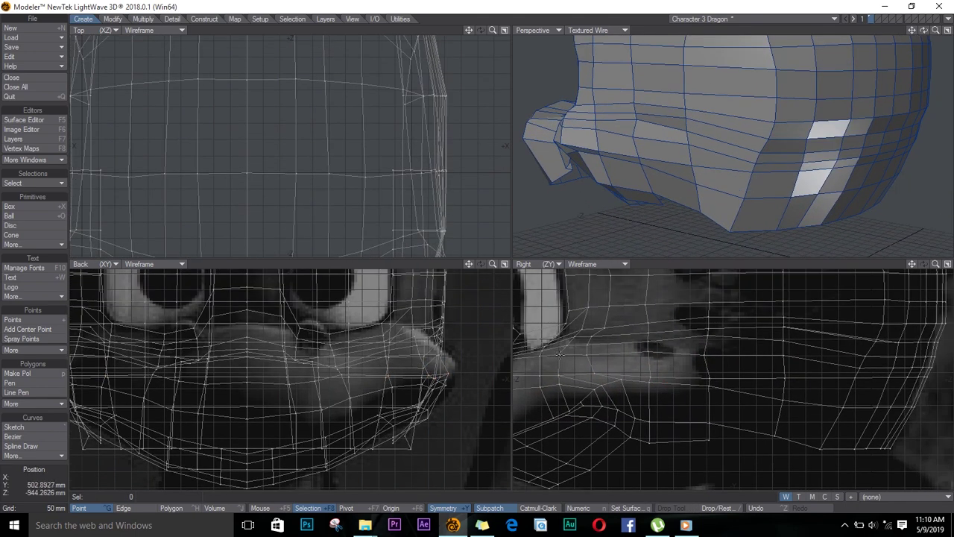
# Nudge the points along the lower cheek to straighten the row above the jaw
pyautogui.press('t')
pyautogui.moveTo(541, 363); pyautogui.dragTo(587, 355)
pyautogui.moveTo(617, 325)
pyautogui.mouseDown()
pyautogui.moveTo(650, 348)
pyautogui.moveTo(707, 356)
pyautogui.moveTo(708, 385)
pyautogui.mouseUp()
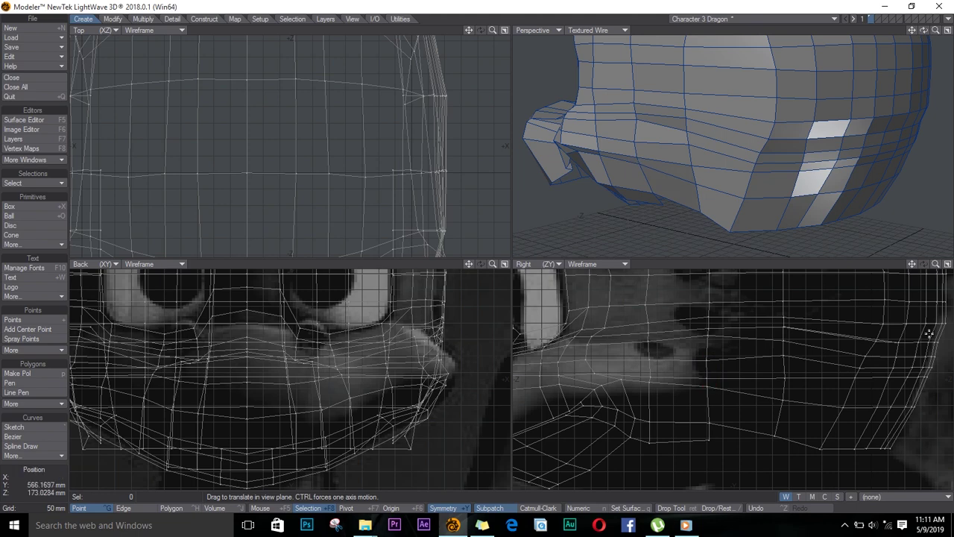
# Reposition points in the neighbouring columns at the rear side of the head to even out their spacing
pyautogui.press('g')
pyautogui.press('Return')
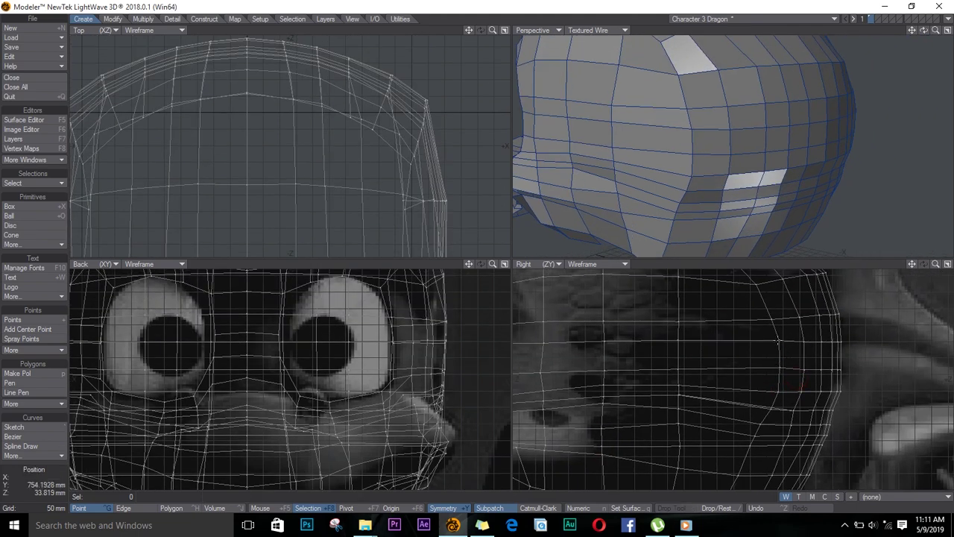
pyautogui.press('y')
pyautogui.moveTo(780, 341); pyautogui.dragTo(818, 342)
pyautogui.press('t')
pyautogui.moveTo(818, 343); pyautogui.dragTo(821, 340)
pyautogui.press('Return')
pyautogui.hotkey('ctrl', 't')
pyautogui.press('space')
pyautogui.moveTo(787, 367)
pyautogui.mouseDown()
pyautogui.moveTo(826, 362)
pyautogui.moveTo(822, 392)
pyautogui.moveTo(801, 390)
pyautogui.moveTo(817, 384)
pyautogui.moveTo(785, 365)
pyautogui.mouseUp()
pyautogui.press('t')
pyautogui.press('/')
pyautogui.hotkey('ctrl', 't')
pyautogui.press('space')
# Lower the points of the bunched rows between the cheek and the back of the head to spread them apart
pyautogui.keyDown('alt'); pyautogui.moveTo(777, 399); pyautogui.dragTo(812, 344); pyautogui.keyUp('alt')
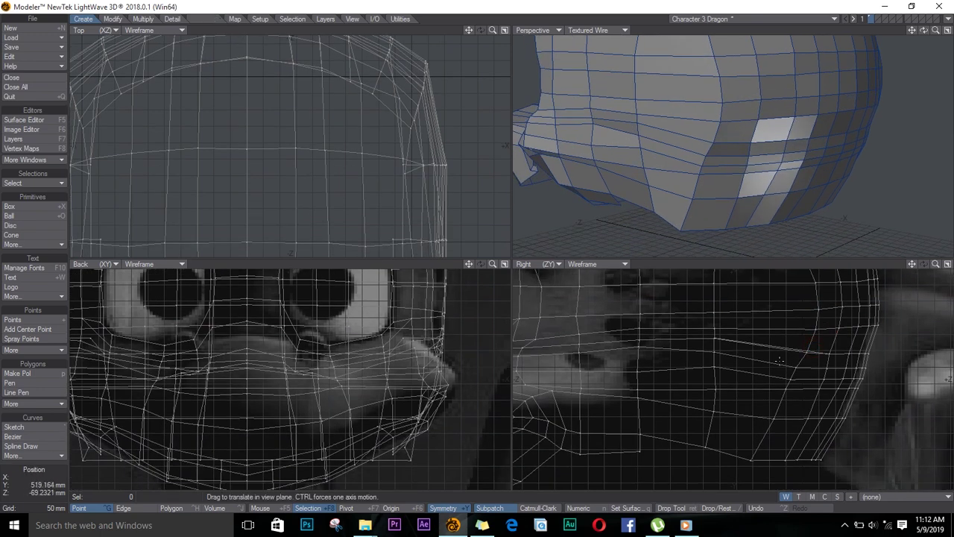
pyautogui.press('space')
pyautogui.hotkey('ctrl', 't')
pyautogui.moveTo(639, 347); pyautogui.dragTo(640, 358)
pyautogui.moveTo(639, 337)
pyautogui.mouseDown()
pyautogui.moveTo(639, 348)
pyautogui.moveTo(640, 337)
pyautogui.mouseUp()
pyautogui.moveTo(714, 365); pyautogui.dragTo(715, 385)
pyautogui.moveTo(714, 349); pyautogui.dragTo(714, 360)
pyautogui.moveTo(714, 334)
pyautogui.mouseDown()
pyautogui.moveTo(714, 348)
pyautogui.moveTo(714, 335)
pyautogui.mouseUp()
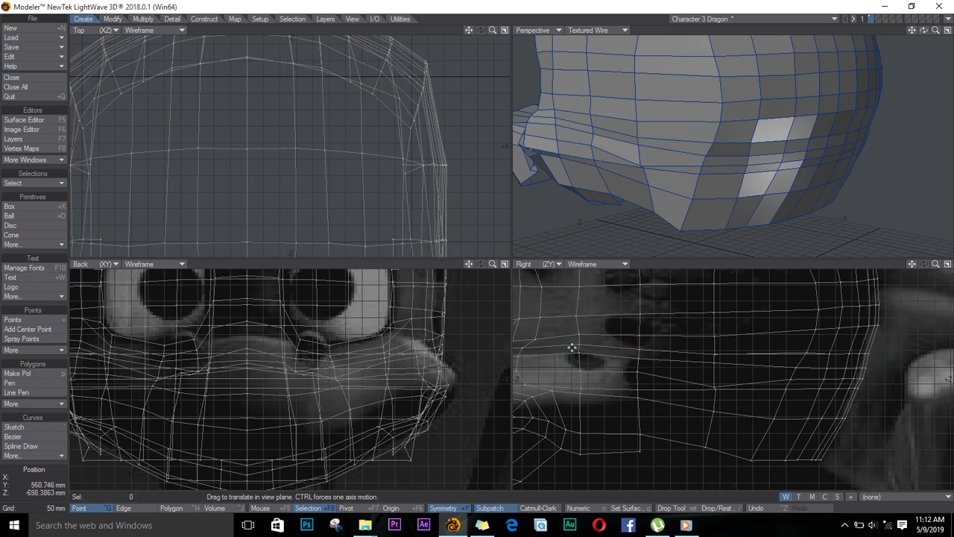
# Fine-tune the rows from the cheek to the lower back of the head, and save the object
pyautogui.keyDown('alt'); pyautogui.moveTo(598, 357); pyautogui.dragTo(692, 326); pyautogui.keyUp('alt')
pyautogui.moveTo(612, 320); pyautogui.dragTo(613, 326)
pyautogui.moveTo(668, 317); pyautogui.dragTo(616, 384)
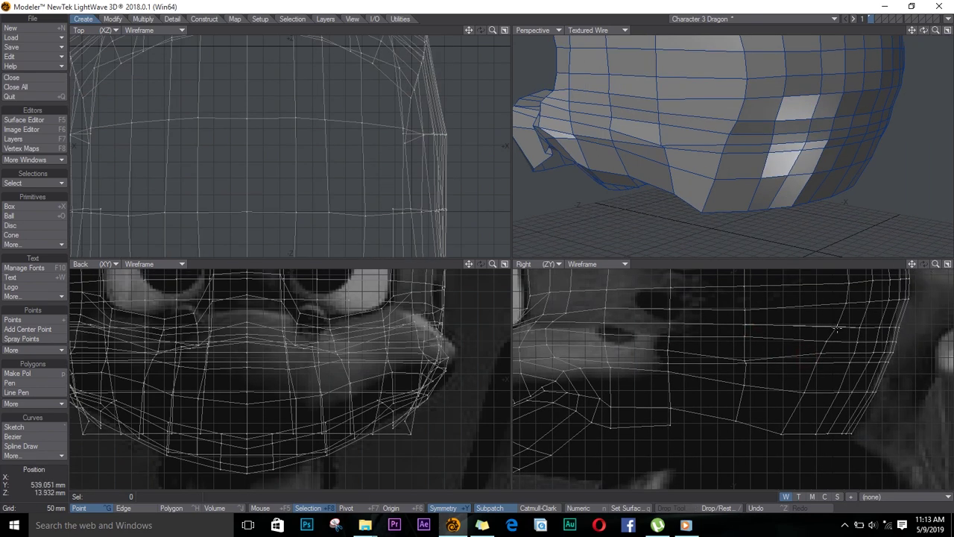
pyautogui.moveTo(892, 328)
pyautogui.mouseDown()
pyautogui.moveTo(857, 343)
pyautogui.moveTo(867, 350)
pyautogui.mouseUp()
pyautogui.press('/')
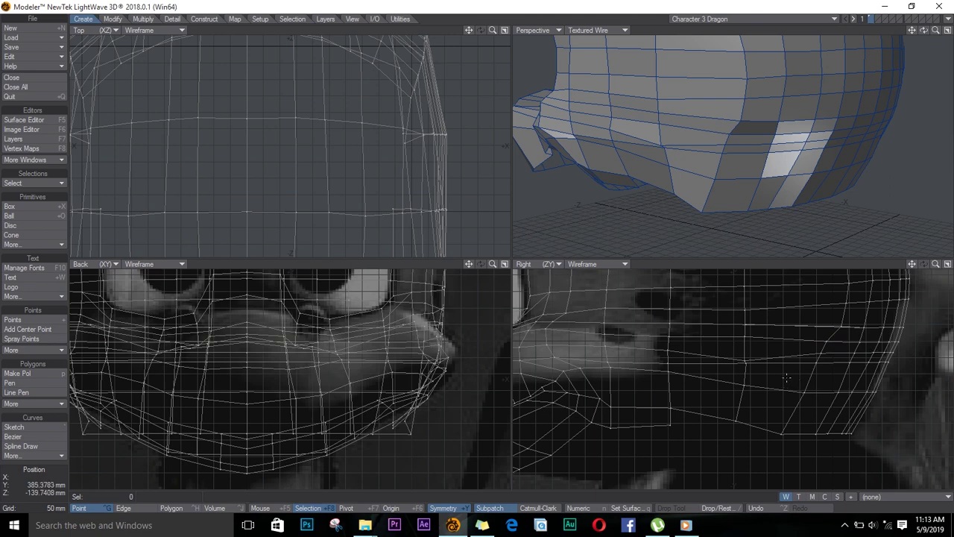
# Raise the jaw point behind the mouth and the kinked point on the lower side of the head to level their rows
pyautogui.hotkey('ctrl', 't')
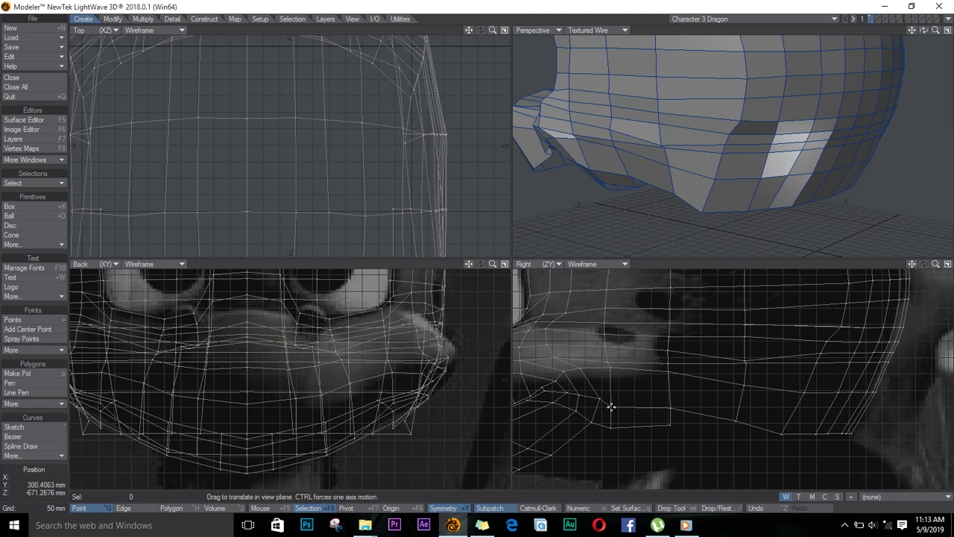
pyautogui.moveTo(611, 407); pyautogui.dragTo(613, 397)
pyautogui.moveTo(611, 428); pyautogui.dragTo(611, 428)
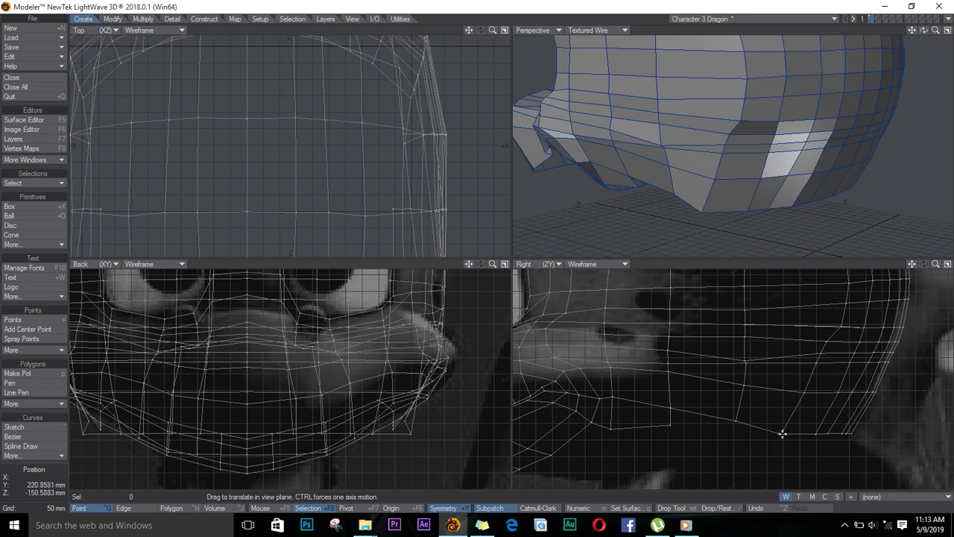
pyautogui.moveTo(744, 359); pyautogui.dragTo(746, 352)
pyautogui.press('Return')
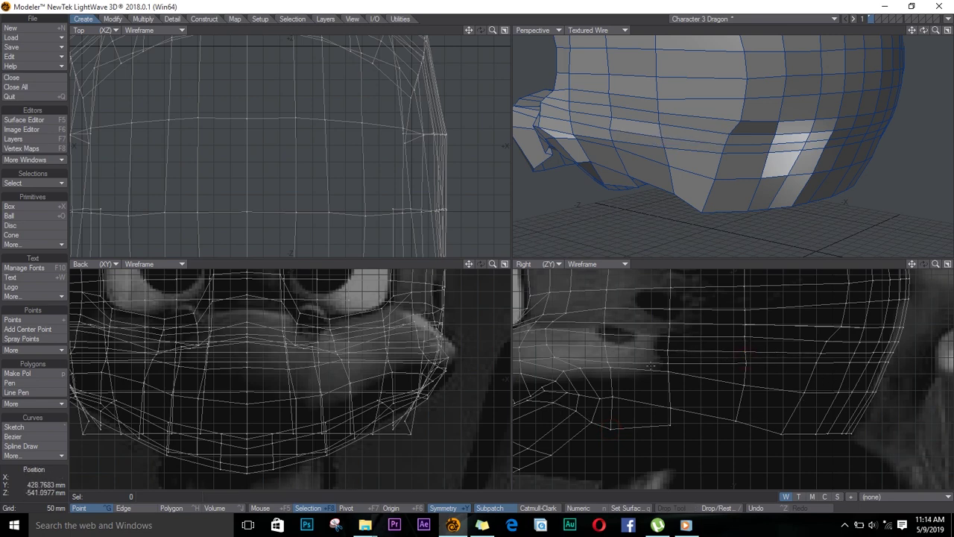
# Raise the points at the rear end of the cheek to line them up with the row behind
pyautogui.press('t')
pyautogui.moveTo(632, 381); pyautogui.dragTo(665, 349)
pyautogui.press('/')
pyautogui.hotkey('ctrl', 't')
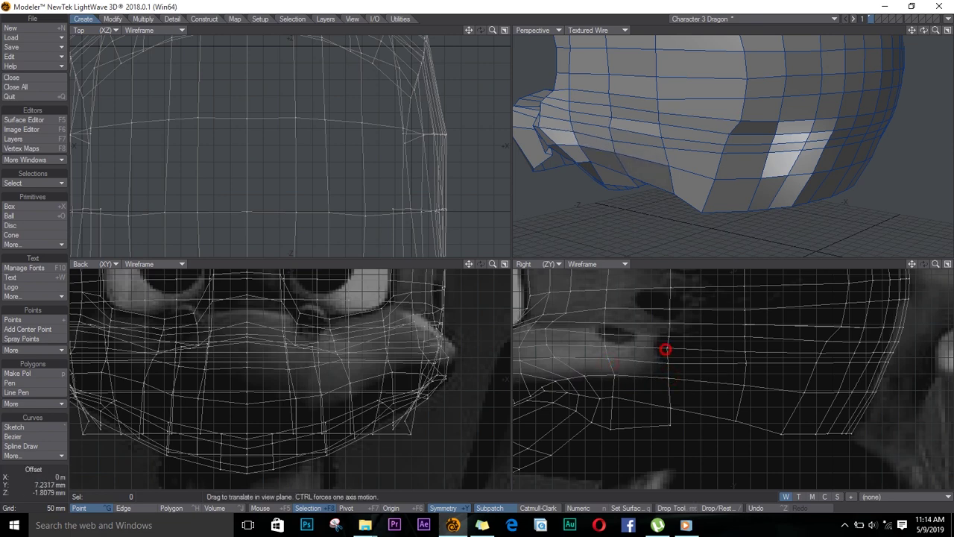
# Raise the points in the lowest side rows behind the jaw so they run level toward the back of the head
pyautogui.moveTo(805, 393); pyautogui.dragTo(813, 380)
pyautogui.moveTo(744, 385); pyautogui.dragTo(748, 381)
pyautogui.moveTo(836, 392); pyautogui.dragTo(814, 380)
pyautogui.moveTo(743, 380)
pyautogui.mouseDown()
pyautogui.moveTo(745, 351)
pyautogui.moveTo(745, 380)
pyautogui.mouseUp()
pyautogui.moveTo(674, 408); pyautogui.dragTo(673, 399)
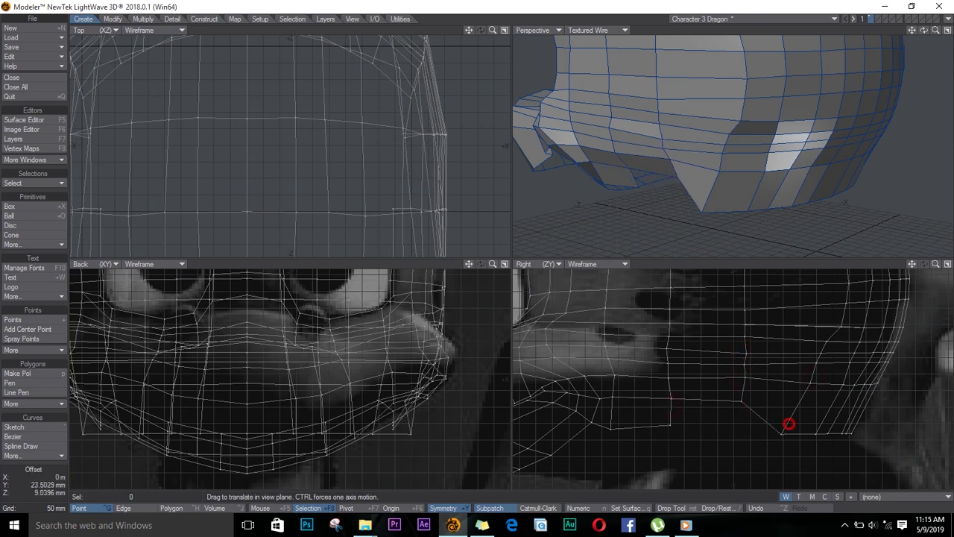
# Move the rear bottom-edge points, including the nine across the back, up and backward to level the head's lower edge
pyautogui.moveTo(788, 424); pyautogui.dragTo(788, 411)
pyautogui.moveTo(811, 385); pyautogui.dragTo(805, 378)
pyautogui.press('Return')
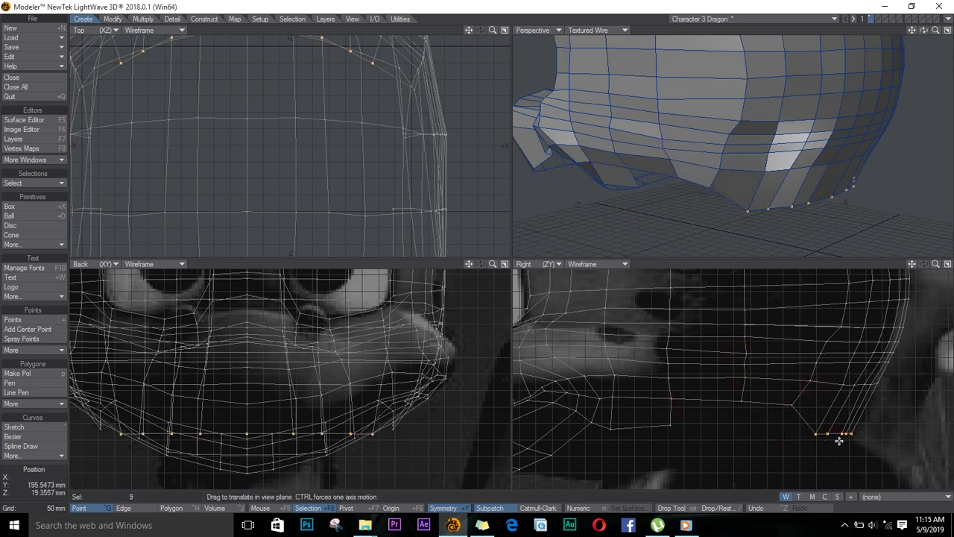
pyautogui.moveTo(837, 437); pyautogui.dragTo(865, 403)
pyautogui.scroll(-3, 775, 366)
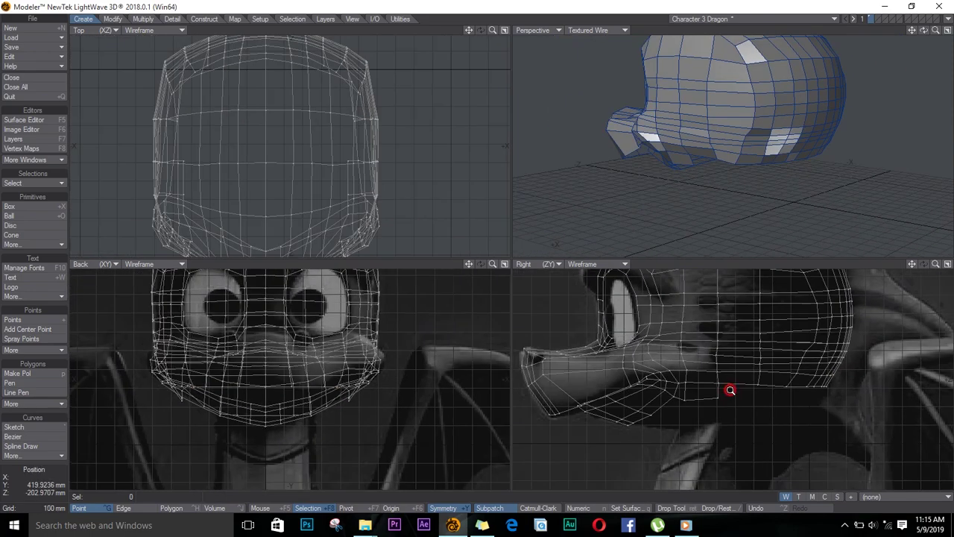
# Fit the whole head in view and examine the rounding of the back of the skull
pyautogui.moveTo(925, 31); pyautogui.dragTo(731, 63)
pyautogui.moveTo(664, 67); pyautogui.dragTo(667, 69)
pyautogui.press('Return')
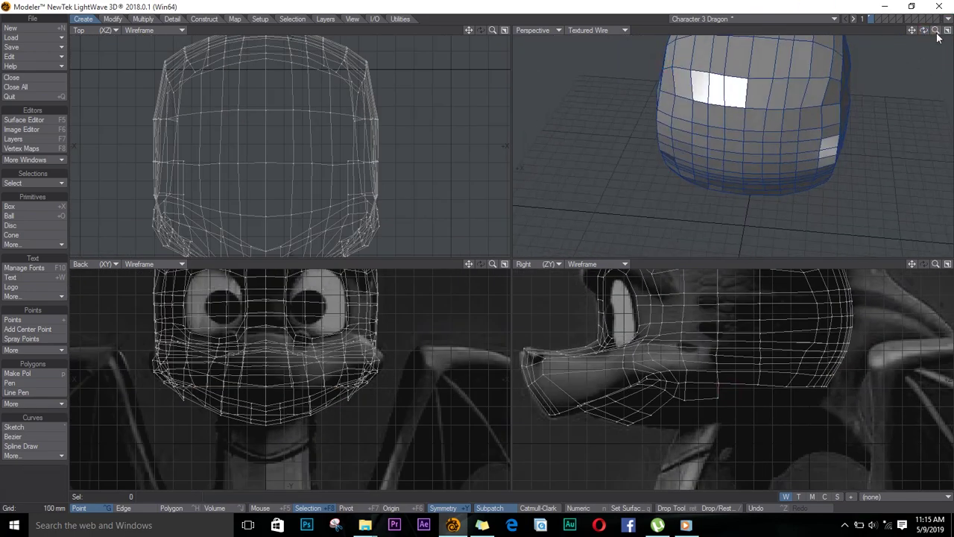
pyautogui.press('a')
pyautogui.moveTo(924, 31); pyautogui.dragTo(456, 16)
pyautogui.scroll(2, 371, 102)
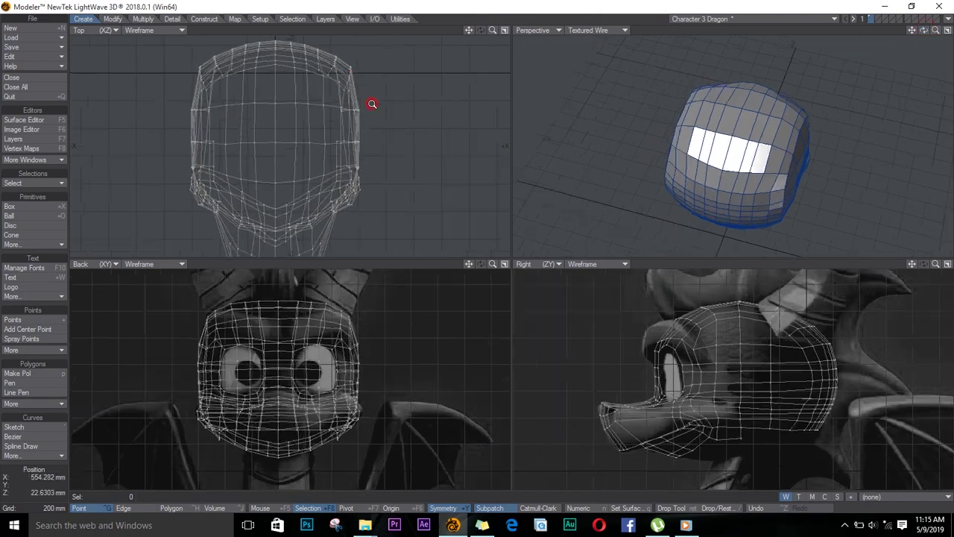
pyautogui.keyDown('alt'); pyautogui.moveTo(370, 102); pyautogui.dragTo(407, 138); pyautogui.keyUp('alt')
pyautogui.hotkey('ctrl', 't')
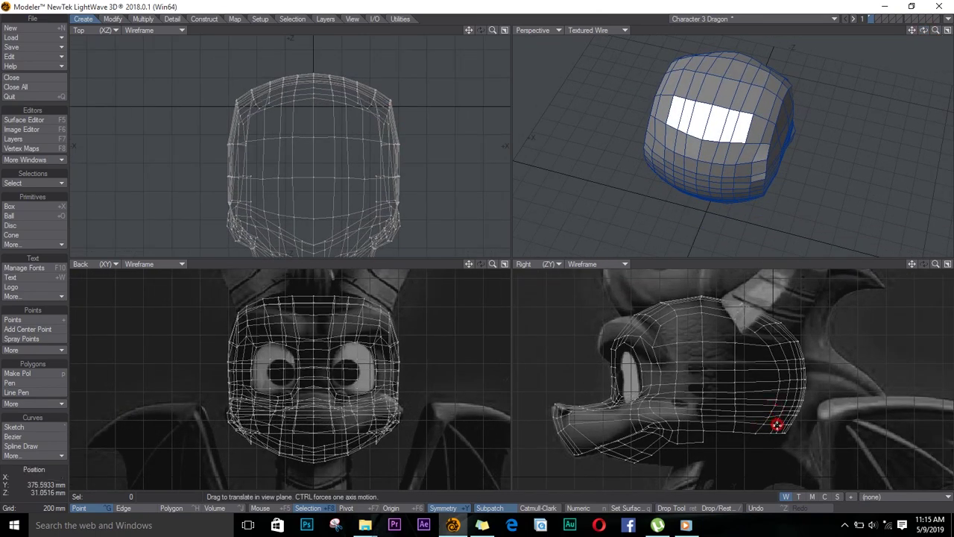
pyautogui.press('Return')
pyautogui.press('y')
pyautogui.moveTo(393, 95); pyautogui.dragTo(388, 123)
pyautogui.hotkey('ctrl', 'z')
# Move the symmetrical point columns behind the cheeks backward and slightly outward to even their spacing on the rear sides
pyautogui.press('h')
pyautogui.press('t')
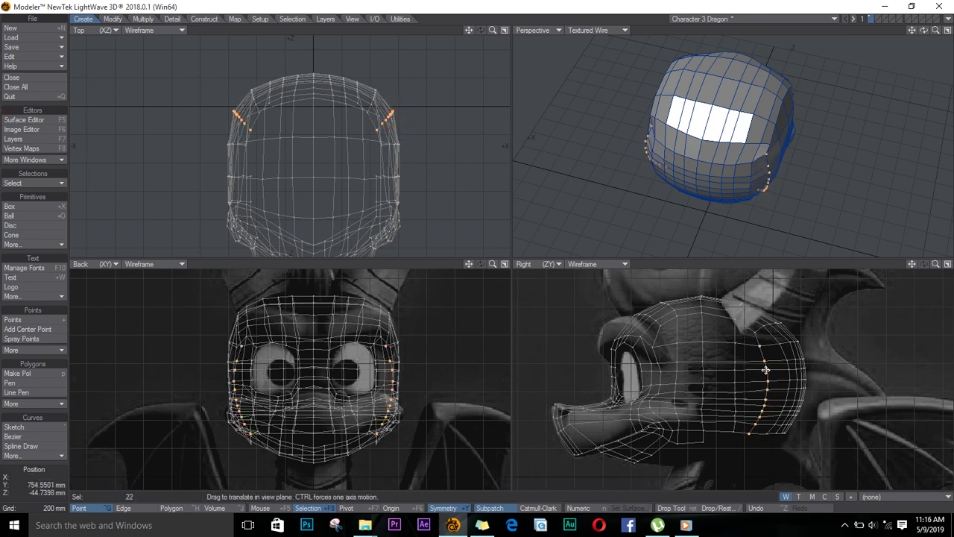
pyautogui.moveTo(766, 370); pyautogui.dragTo(772, 371)
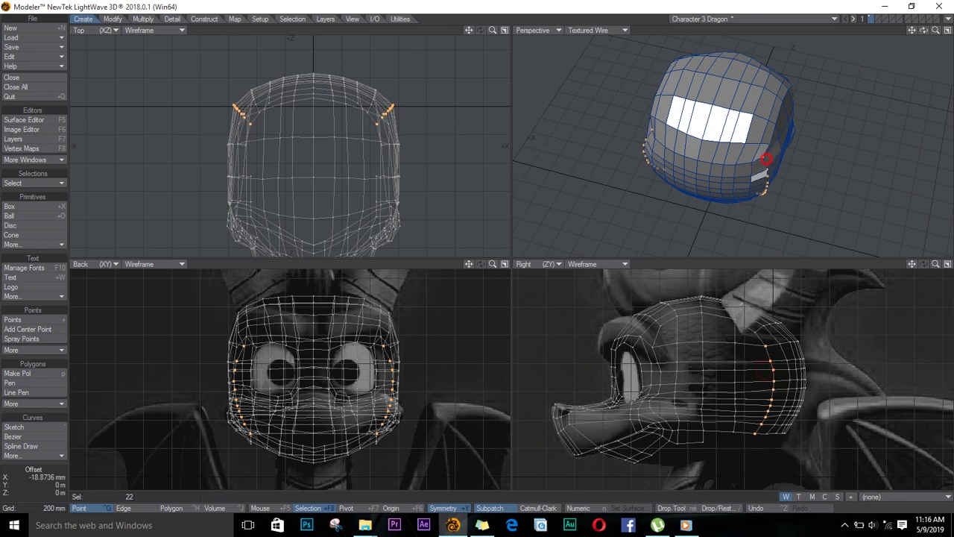
pyautogui.moveTo(766, 159); pyautogui.dragTo(647, 130)
pyautogui.moveTo(923, 31); pyautogui.dragTo(820, 109)
pyautogui.moveTo(654, 136); pyautogui.dragTo(652, 136)
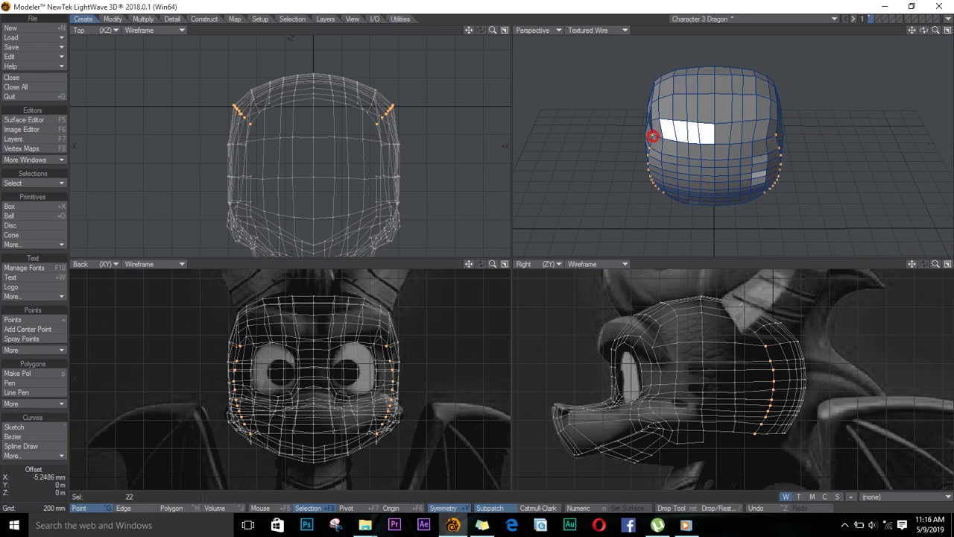
pyautogui.moveTo(389, 362); pyautogui.dragTo(396, 363)
# Check the smoothed head from the side, restore the faceted mesh and save the model
pyautogui.press('space')
pyautogui.press('space')
pyautogui.moveTo(924, 31); pyautogui.dragTo(785, 166)
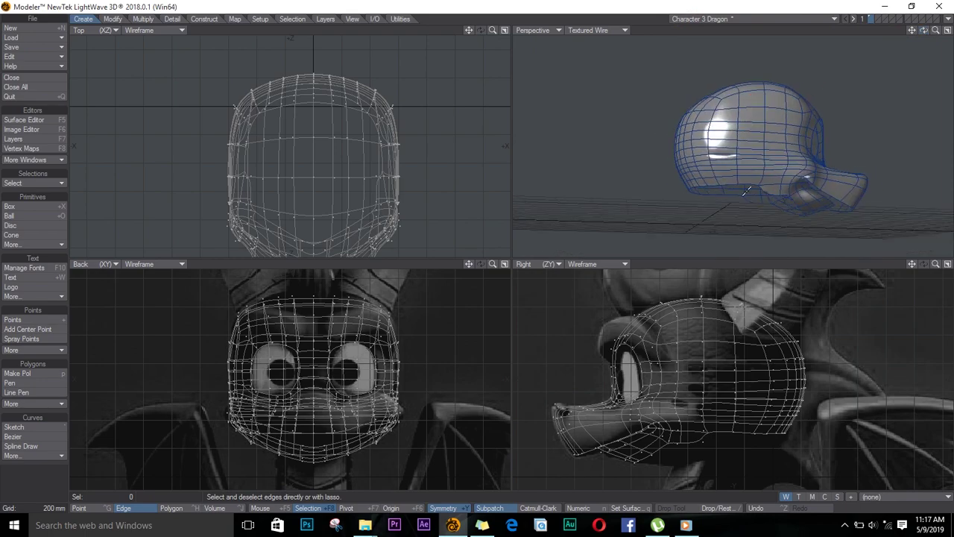
pyautogui.press('Tab')
pyautogui.press('s')
# Adjust the short lower edge behind the jaw and nudge its rear corner point slightly forward
pyautogui.scroll(3, 792, 431)
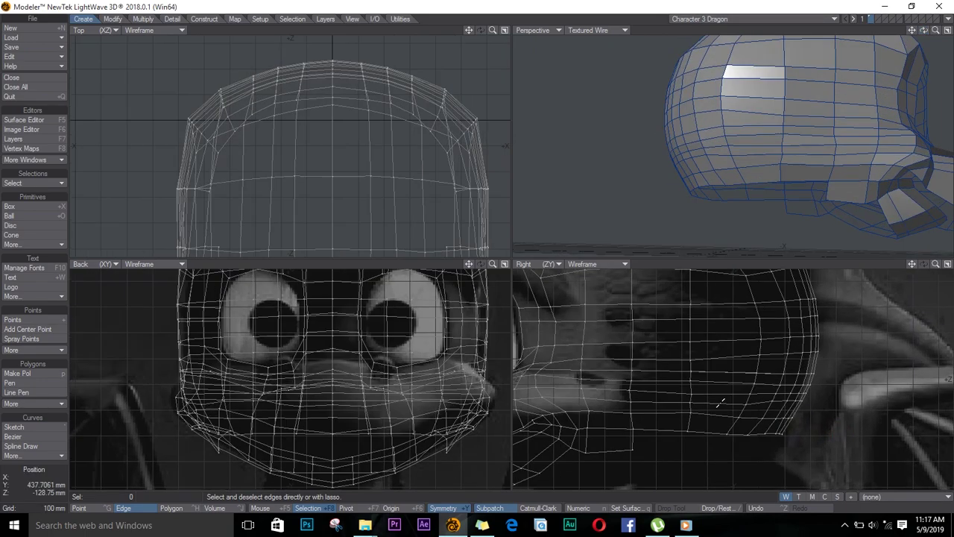
pyautogui.scroll(2, 654, 449)
pyautogui.click(642, 447)
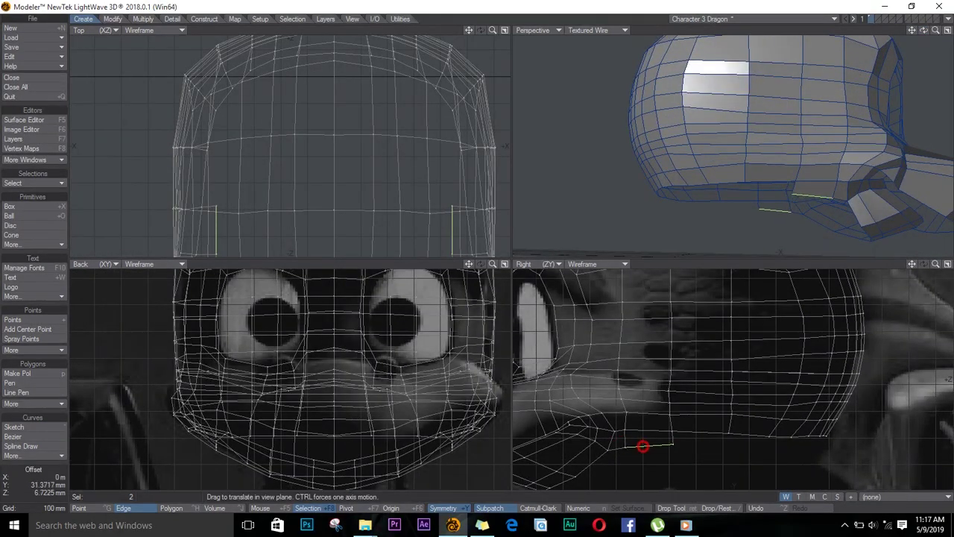
pyautogui.press('/')
pyautogui.hotkey('ctrl', 't')
pyautogui.moveTo(672, 431); pyautogui.dragTo(669, 431)
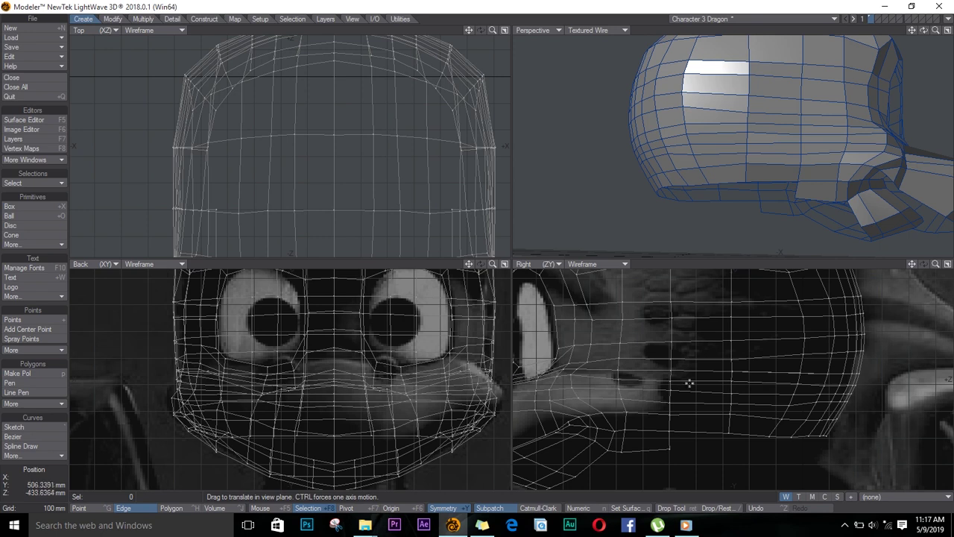
# Try to rotate and shift the side edge row behind the mouth to straighten it
pyautogui.moveTo(619, 371); pyautogui.dragTo(825, 373)
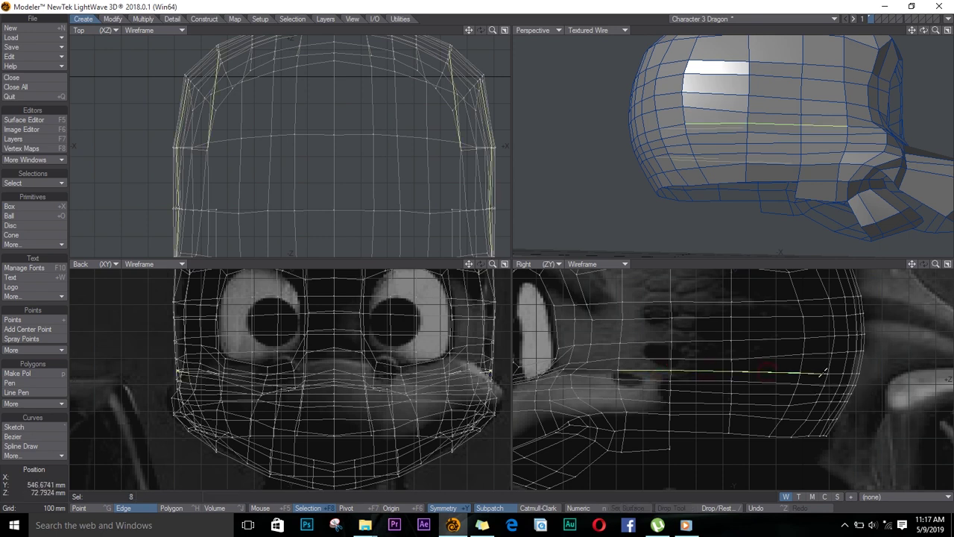
pyautogui.moveTo(855, 378); pyautogui.dragTo(854, 379, button='right')
pyautogui.press('y')
pyautogui.press('t')
pyautogui.moveTo(706, 373)
pyautogui.mouseDown()
pyautogui.moveTo(731, 371)
pyautogui.moveTo(675, 373)
pyautogui.moveTo(730, 375)
pyautogui.mouseUp()
pyautogui.press('y')
pyautogui.press('t')
pyautogui.press('space')
pyautogui.press('/')
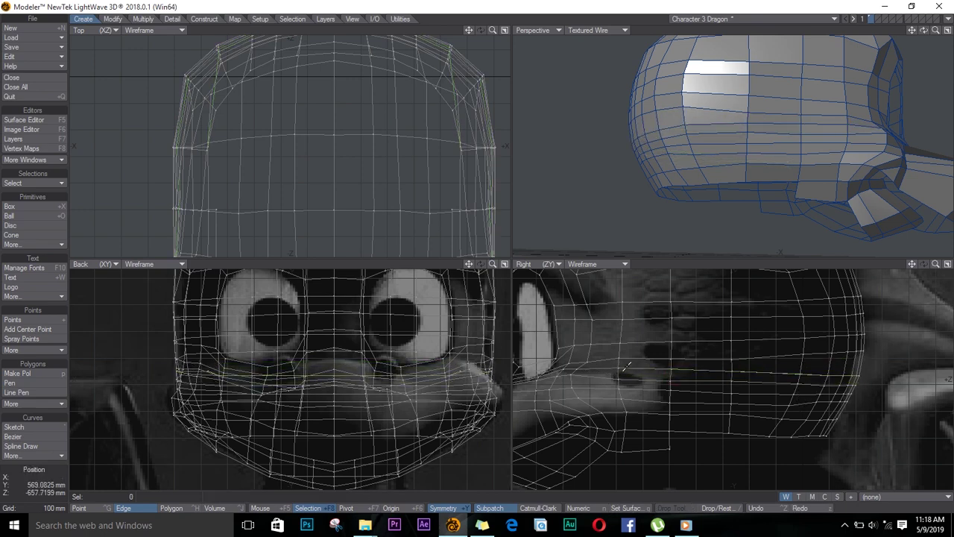
# Select the lower rear edge rows of the head, leaving out the front column, and move them slightly down
pyautogui.moveTo(607, 370); pyautogui.dragTo(607, 371, button='right')
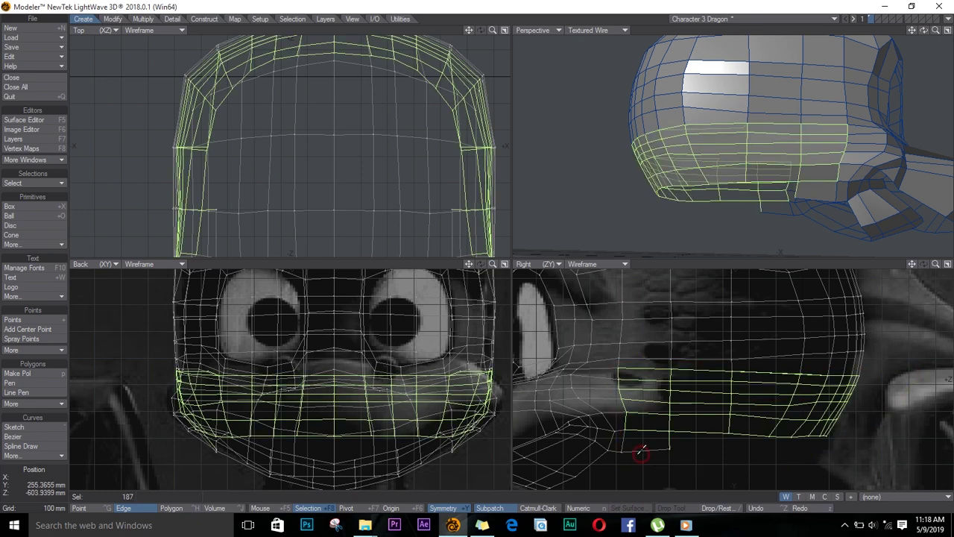
pyautogui.keyDown('shift'); pyautogui.moveTo(641, 452); pyautogui.dragTo(622, 443); pyautogui.keyUp('shift')
pyautogui.press('t')
pyautogui.moveTo(735, 410); pyautogui.dragTo(734, 410)
pyautogui.press('space')
pyautogui.hotkey('shift', '[')
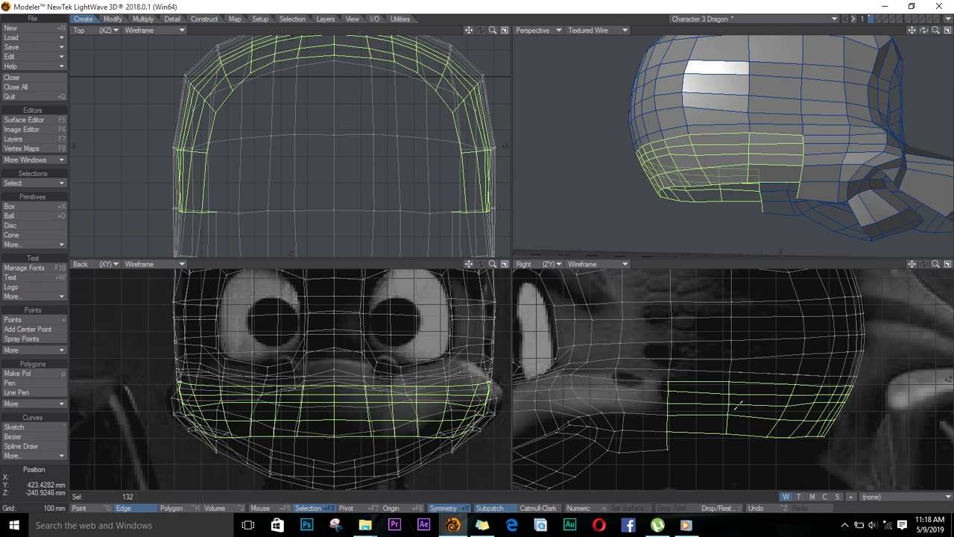
pyautogui.moveTo(365, 525)
pyautogui.click(298, 477)
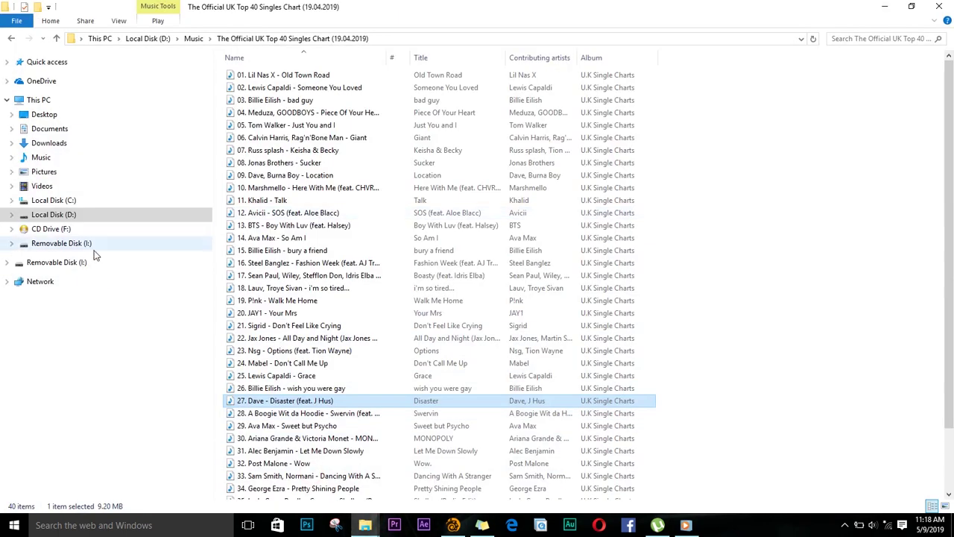
pyautogui.click(56, 261)
pyautogui.click(93, 184)
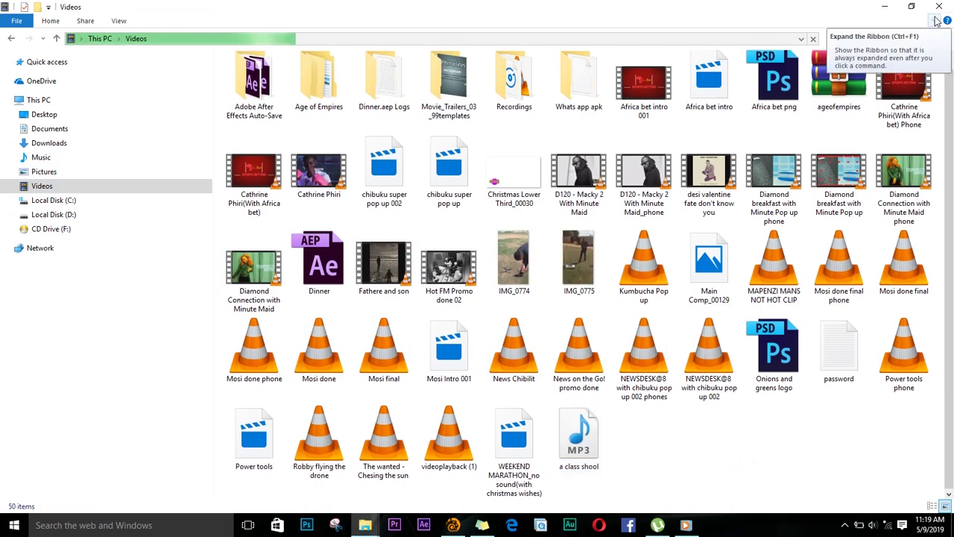
pyautogui.click(453, 525)
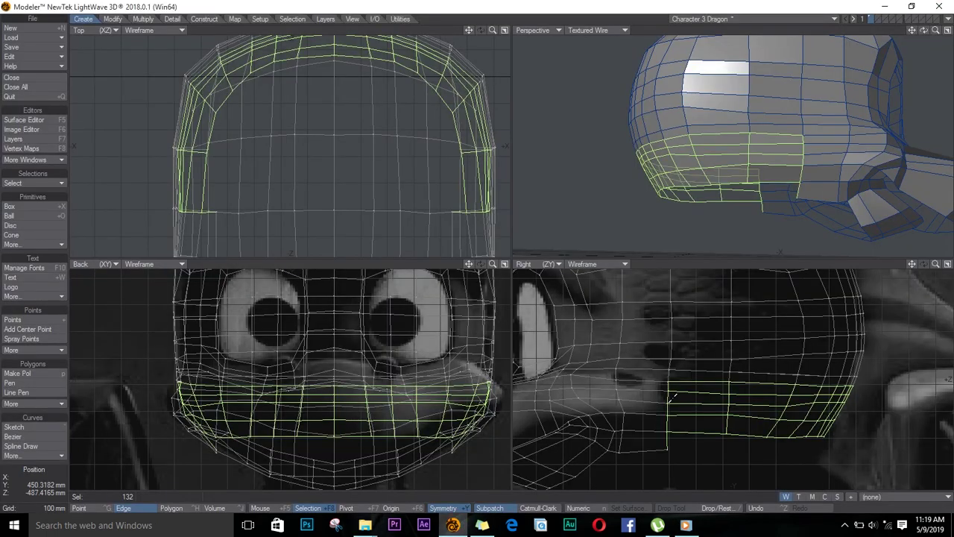
# Move progressively fewer of the lower rear edge rows downward and slightly forward to spread the rows apart
pyautogui.click(714, 402)
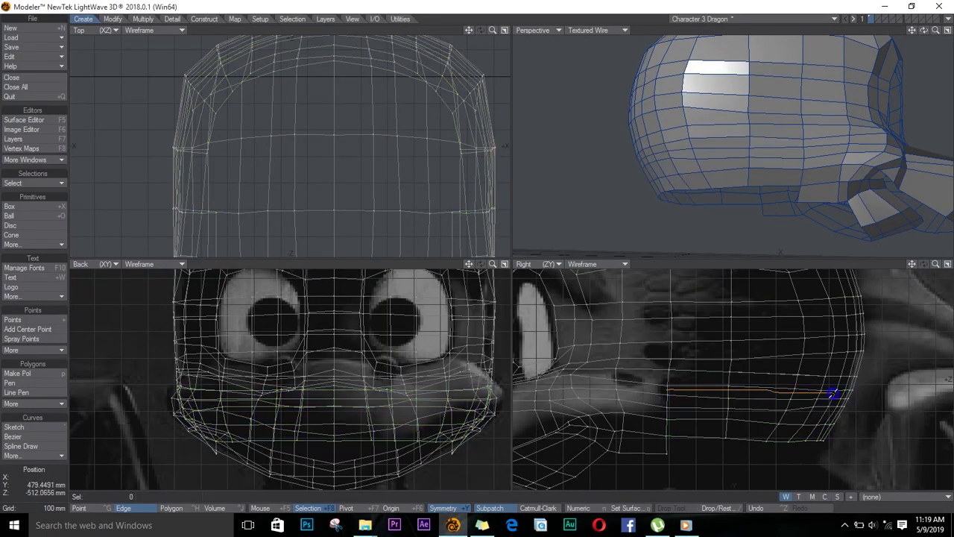
pyautogui.moveTo(654, 426); pyautogui.dragTo(655, 423, button='right')
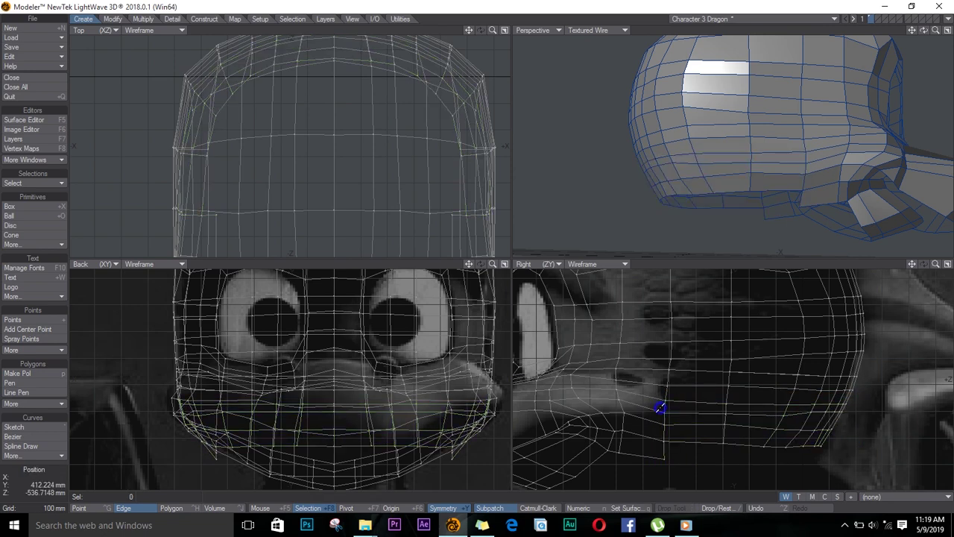
pyautogui.moveTo(872, 432); pyautogui.dragTo(841, 408, button='right')
pyautogui.press('t')
pyautogui.moveTo(718, 433); pyautogui.dragTo(713, 440)
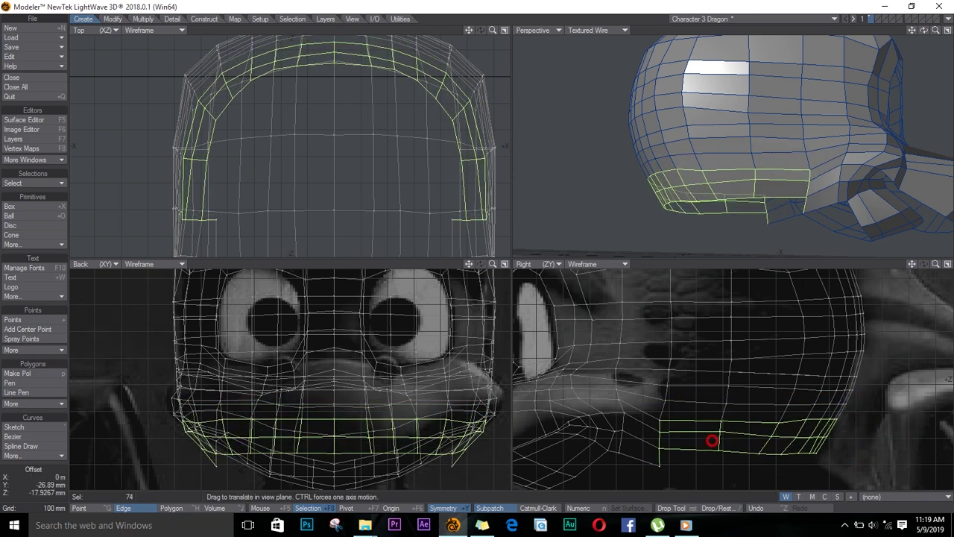
pyautogui.press('space')
pyautogui.press('/')
# Move the two lowest rear edge rows slightly further down to extend the head's bottom edge
pyautogui.moveTo(648, 468); pyautogui.dragTo(846, 427, button='right')
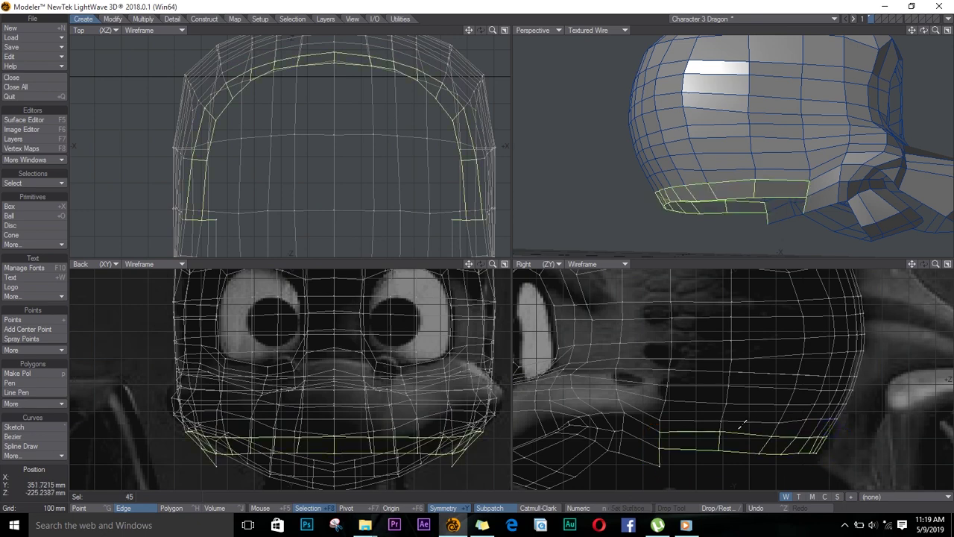
pyautogui.press('t')
pyautogui.moveTo(741, 428); pyautogui.dragTo(740, 433)
pyautogui.press('space')
pyautogui.press('/')
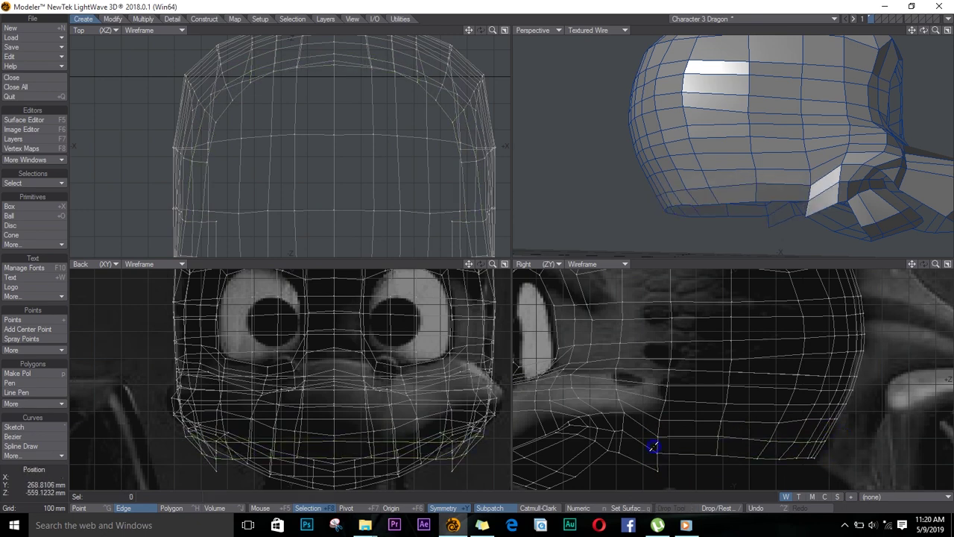
# Examine the creased side row by comparing the smoothed and faceted mesh and picking its points
pyautogui.press('Tab')
pyautogui.press('Tab')
pyautogui.hotkey('ctrl', 'g')
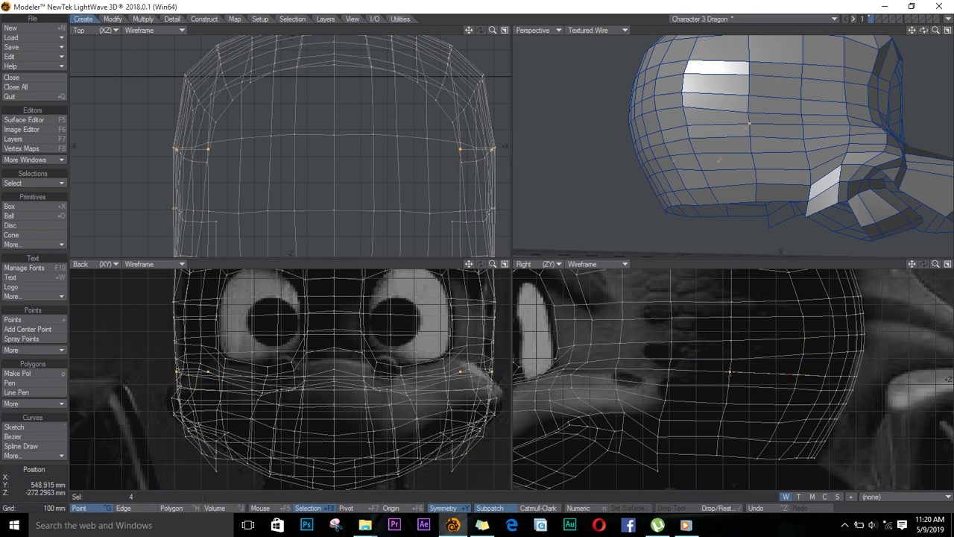
pyautogui.press('Tab')
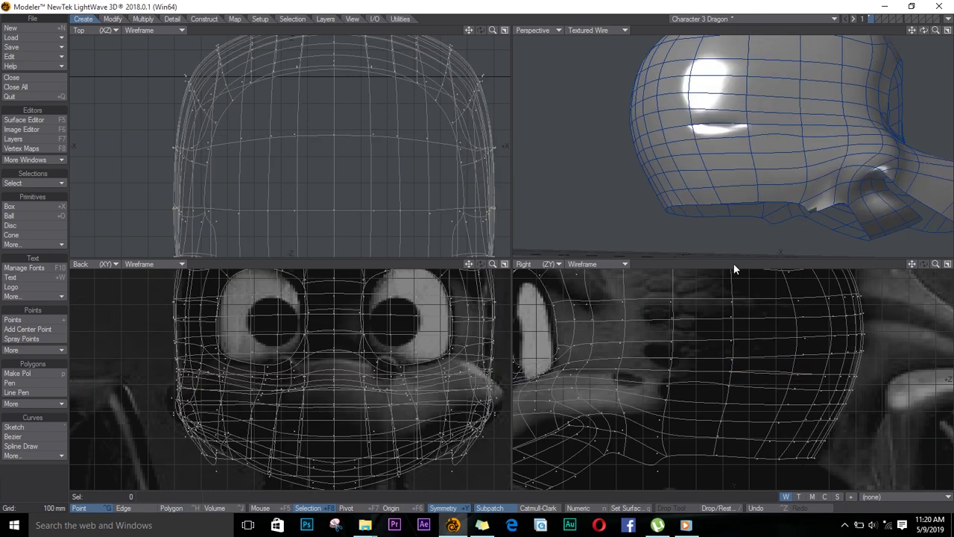
pyautogui.press('Tab')
pyautogui.click(686, 125)
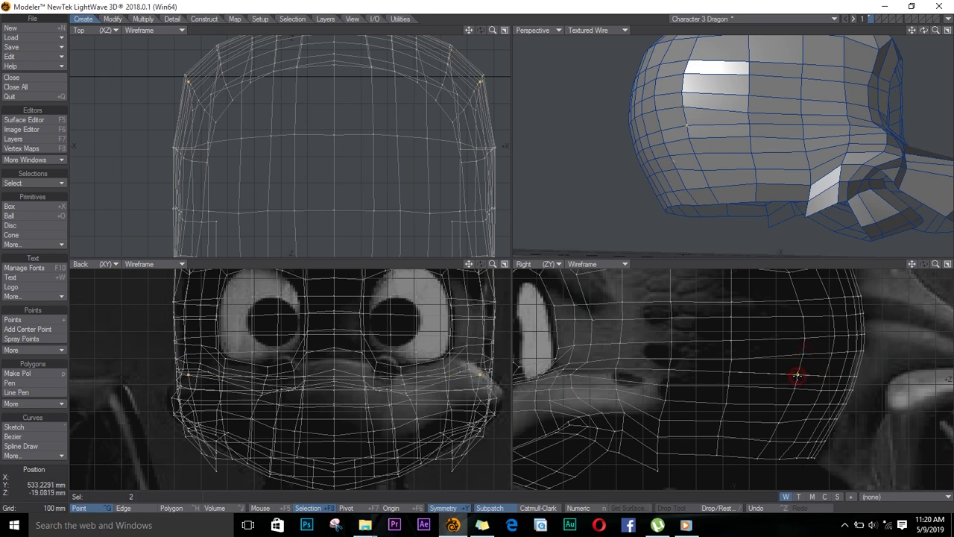
pyautogui.press('/')
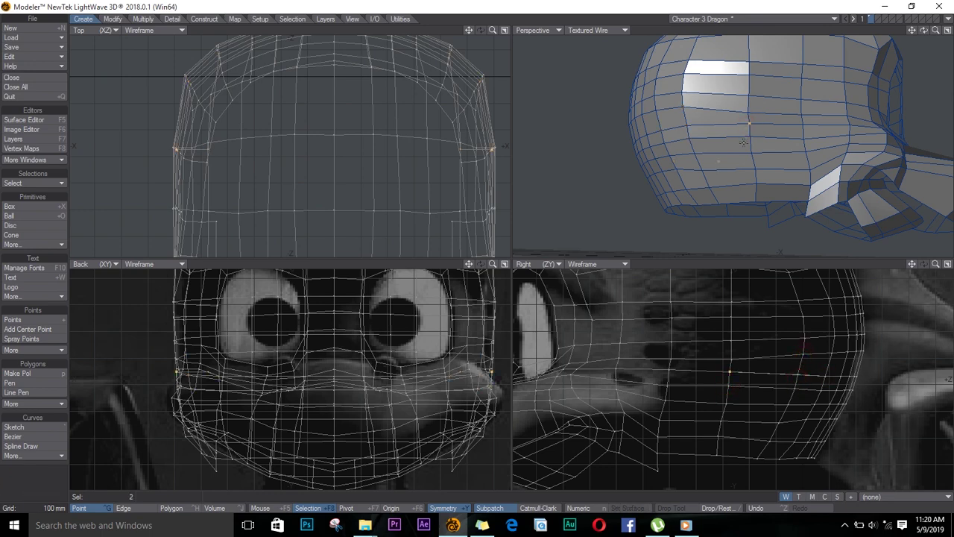
pyautogui.press('Tab')
pyautogui.press('Tab')
pyautogui.click(729, 373)
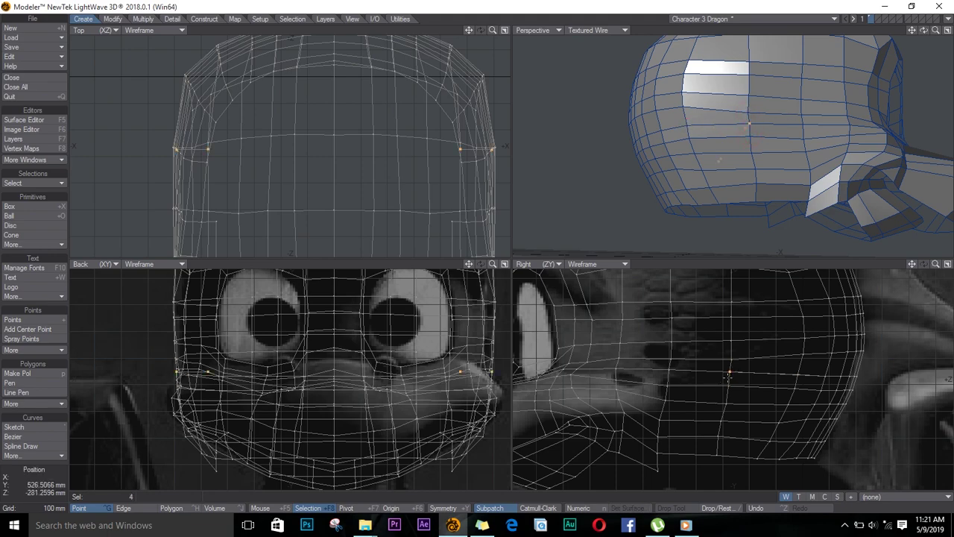
# Examine the polygon band and points around the cheek crease from below and from the side in smoothed display
pyautogui.moveTo(923, 31); pyautogui.dragTo(450, 100)
pyautogui.hotkey('ctrl', 'h')
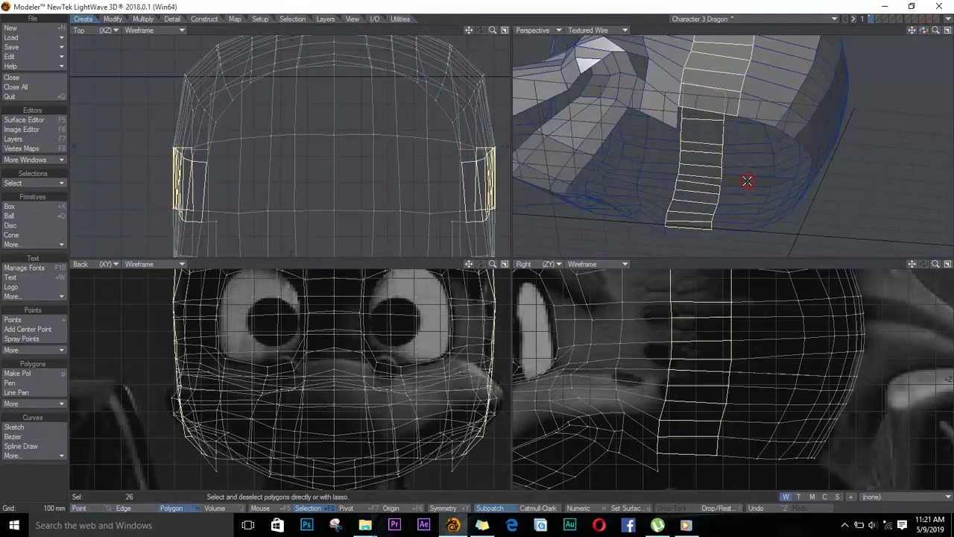
pyautogui.press('space')
pyautogui.press('space')
pyautogui.press('space')
pyautogui.press('/')
pyautogui.moveTo(924, 30); pyautogui.dragTo(798, 138)
pyautogui.press('Tab')
pyautogui.click(791, 144)
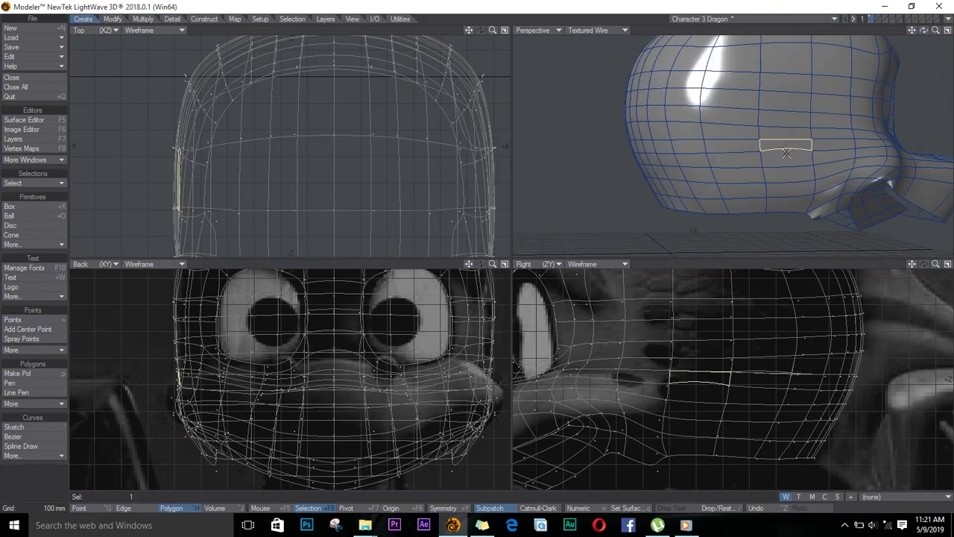
pyautogui.hotkey('ctrl', 'g')
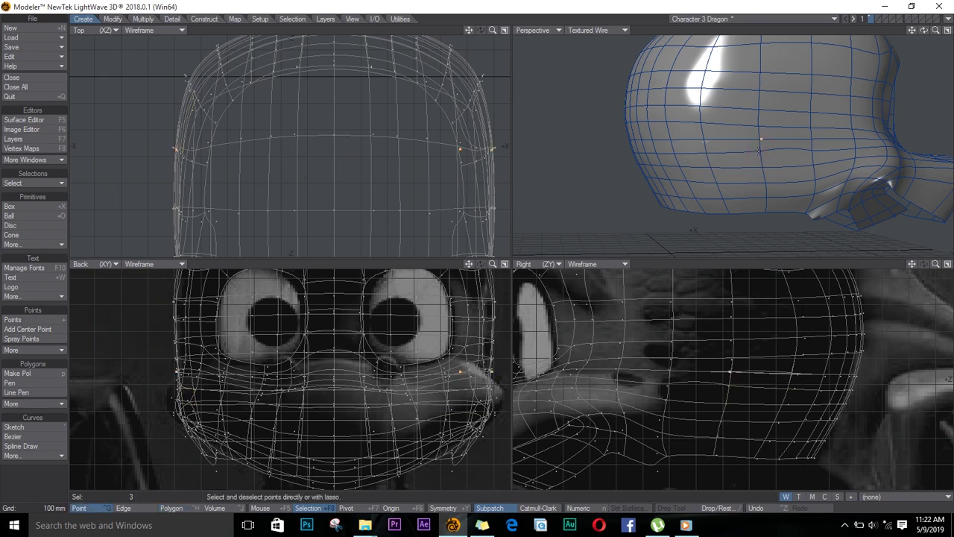
# Delete the faulty polygons at the crease on the sides of the head, keeping the neighbouring row above
pyautogui.keyDown('alt'); pyautogui.moveTo(759, 151); pyautogui.dragTo(675, 159); pyautogui.keyUp('alt')
pyautogui.hotkey('ctrl', 'h')
pyautogui.press('space')
pyautogui.press('space')
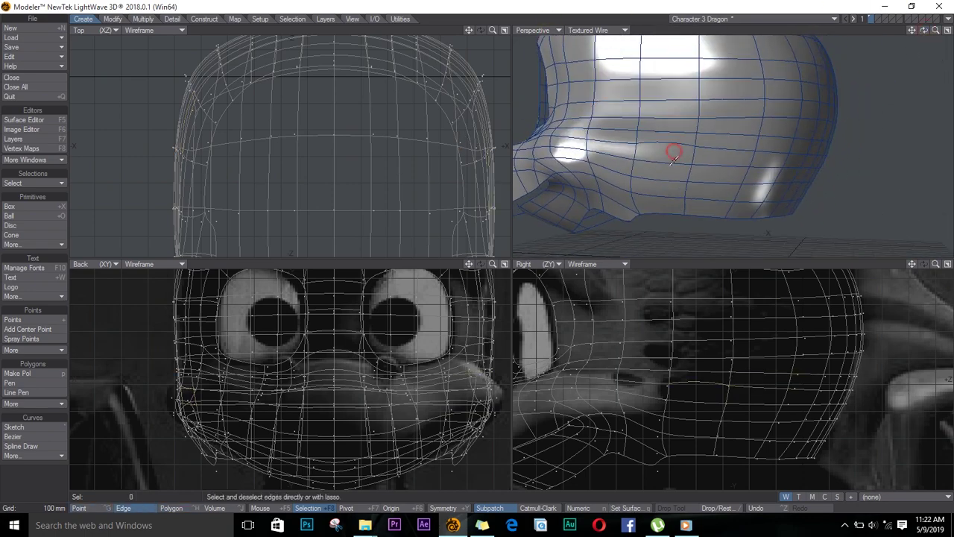
pyautogui.press('space')
pyautogui.press('Tab')
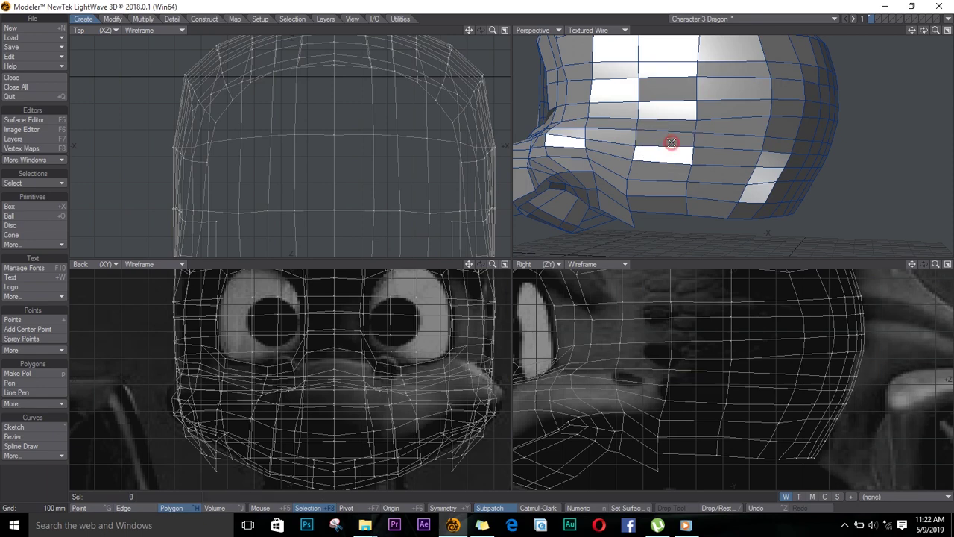
pyautogui.press('Tab')
pyautogui.click(671, 141)
pyautogui.click(674, 143)
pyautogui.click(696, 374)
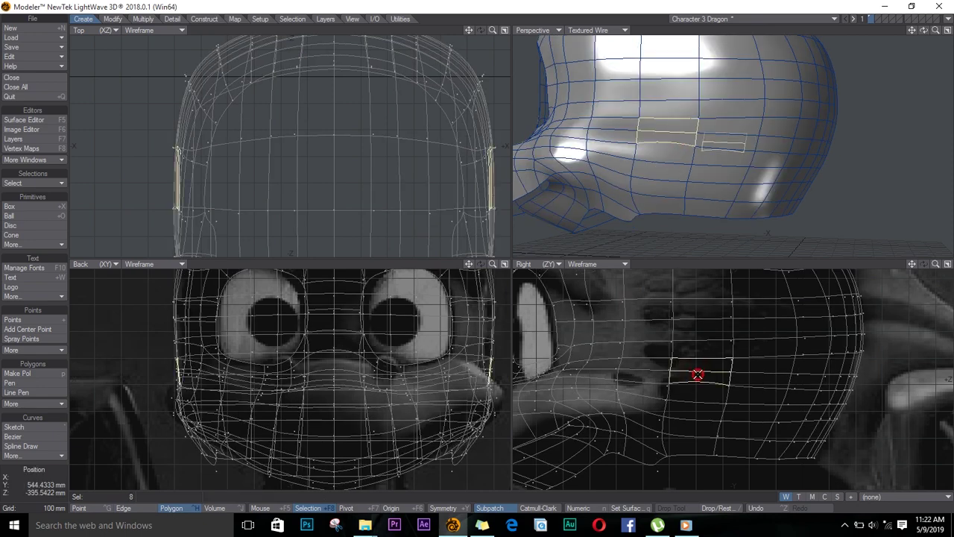
pyautogui.click(694, 353)
pyautogui.press('Delete')
# Try to fill the hole in the side of the head with a new polygon made from its corner points
pyautogui.press('space')
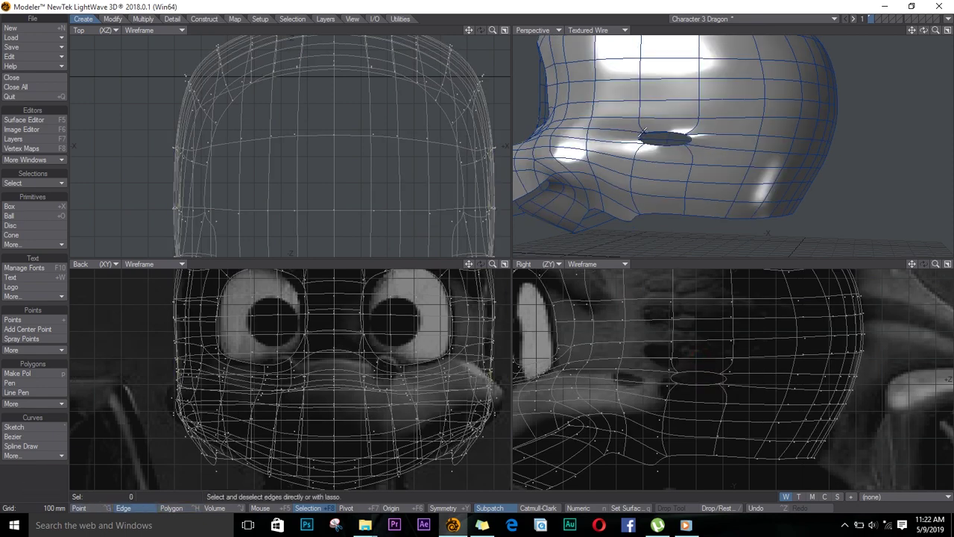
pyautogui.press('space')
pyautogui.moveTo(645, 133); pyautogui.dragTo(635, 148)
pyautogui.press('p')
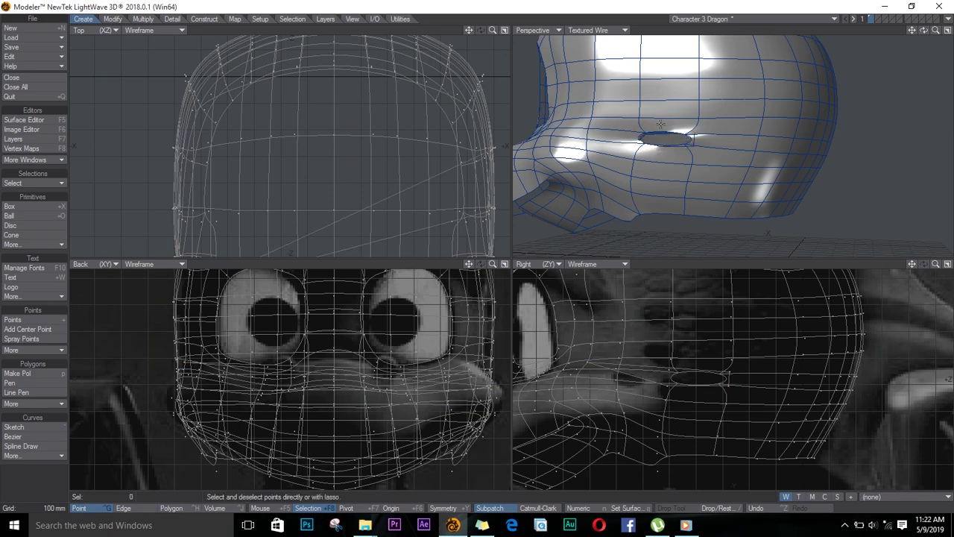
pyautogui.press('space')
pyautogui.click(665, 143)
pyautogui.press('Tab')
pyautogui.moveTo(924, 31); pyautogui.dragTo(733, 196)
pyautogui.hotkey('ctrl', 'z')
pyautogui.hotkey('ctrl', 'z')
# Switch the head to its unsmoothed mesh and delete all polygons on one side of the centre line
pyautogui.moveTo(924, 32); pyautogui.dragTo(477, 294)
pyautogui.press('a')
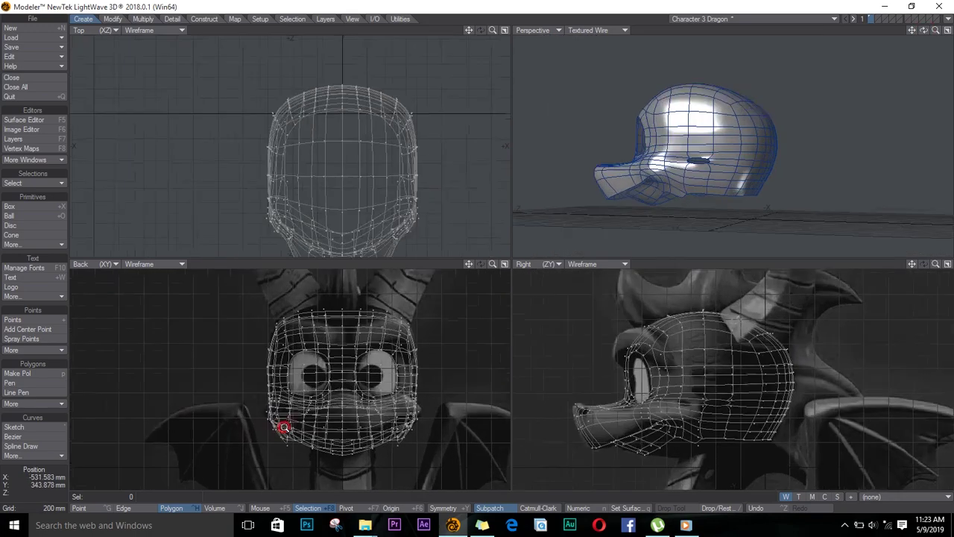
pyautogui.press('Tab')
pyautogui.moveTo(347, 299)
pyautogui.mouseDown(button='right')
pyautogui.moveTo(216, 358)
pyautogui.moveTo(339, 480)
pyautogui.mouseUp(button='right')
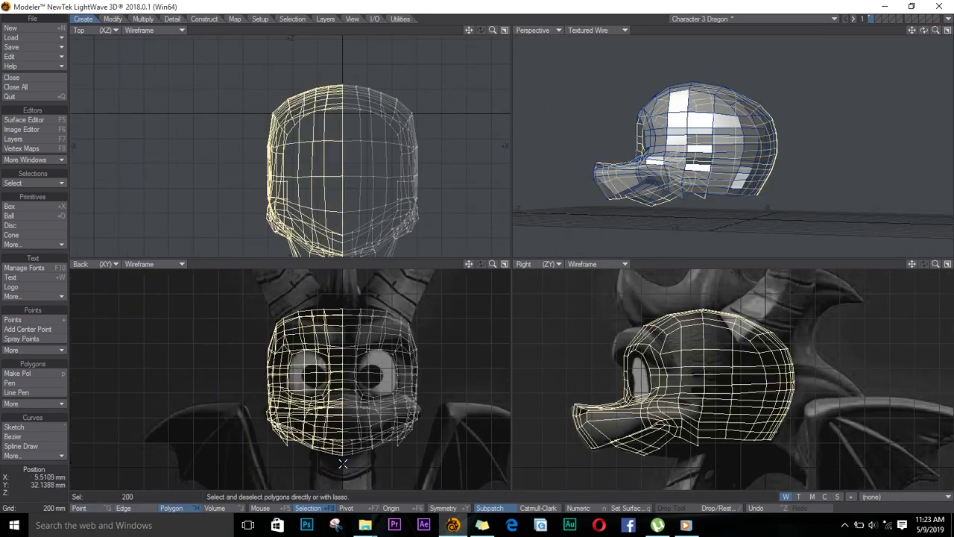
pyautogui.press('Delete')
# Close the hole in the side of the remaining half head using its corner points, checking it in smoothed display
pyautogui.scroll(4, 626, 149)
pyautogui.hotkey('ctrl', 'g')
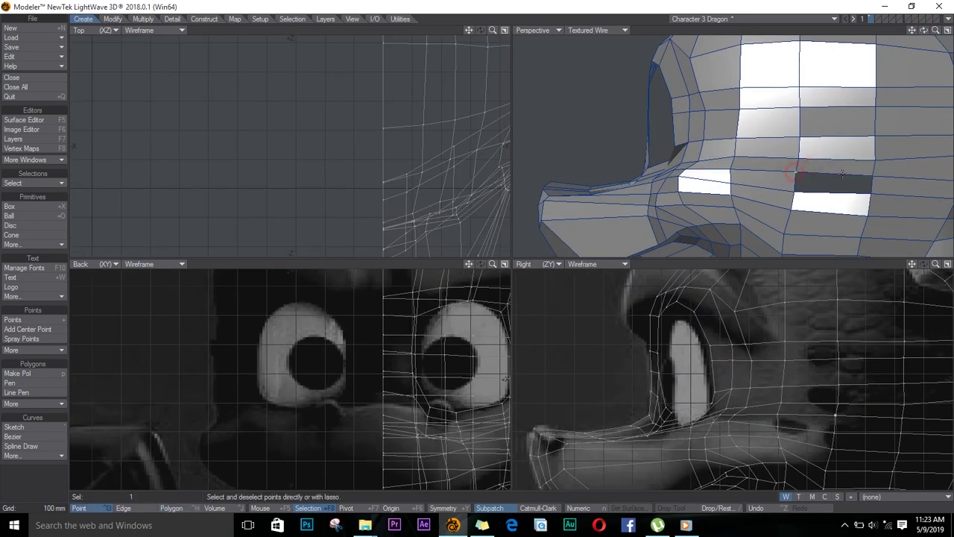
pyautogui.press('Tab')
pyautogui.moveTo(938, 31); pyautogui.dragTo(753, 14)
pyautogui.press('Tab')
# Mirror the half head across the centre plane and restore the smoothed subpatch mesh
pyautogui.hotkey('shift', 'v')
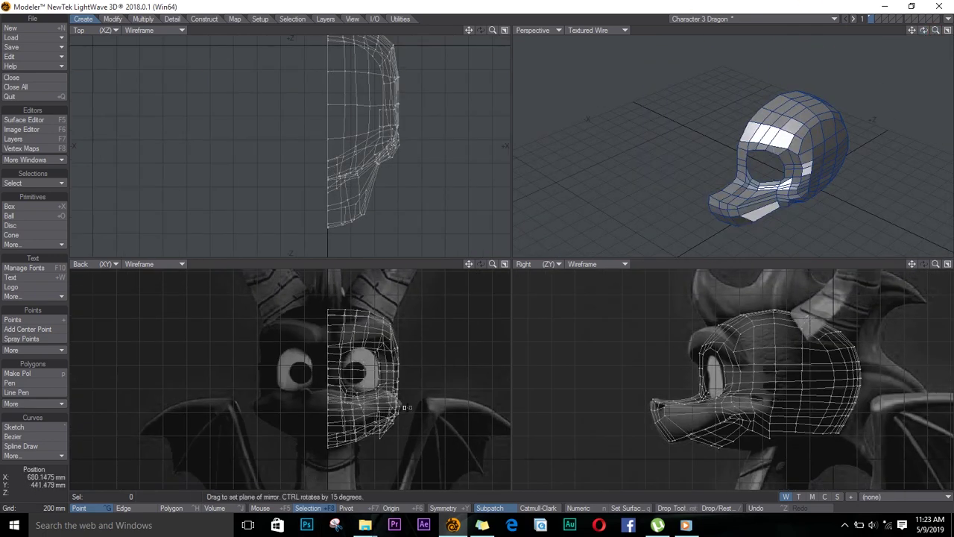
pyautogui.press('n')
pyautogui.click(519, 97)
pyautogui.press('space')
pyautogui.press('Tab')
# Set the perspective view to Texture shading and view the complete head from the front
pyautogui.click(625, 31)
pyautogui.click(620, 88)
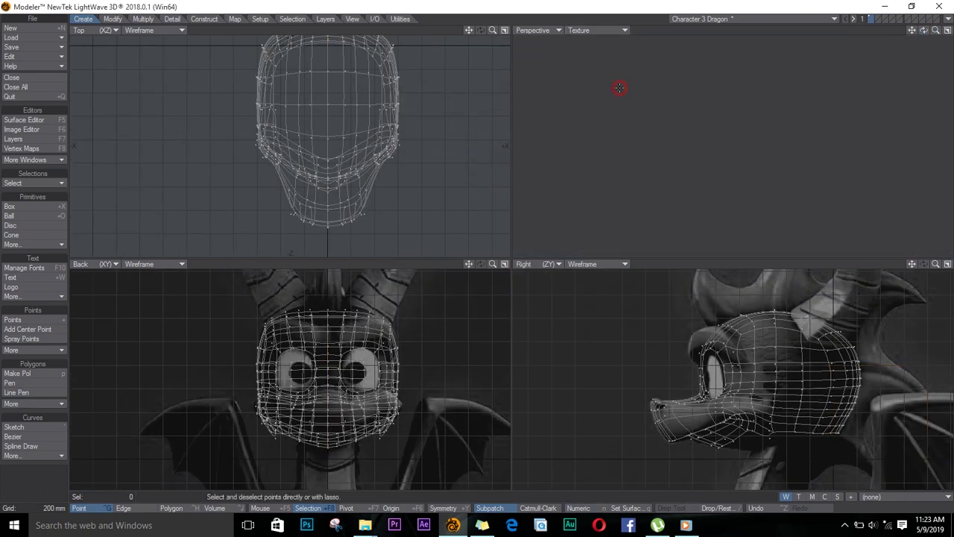
pyautogui.moveTo(923, 31); pyautogui.dragTo(764, 249)
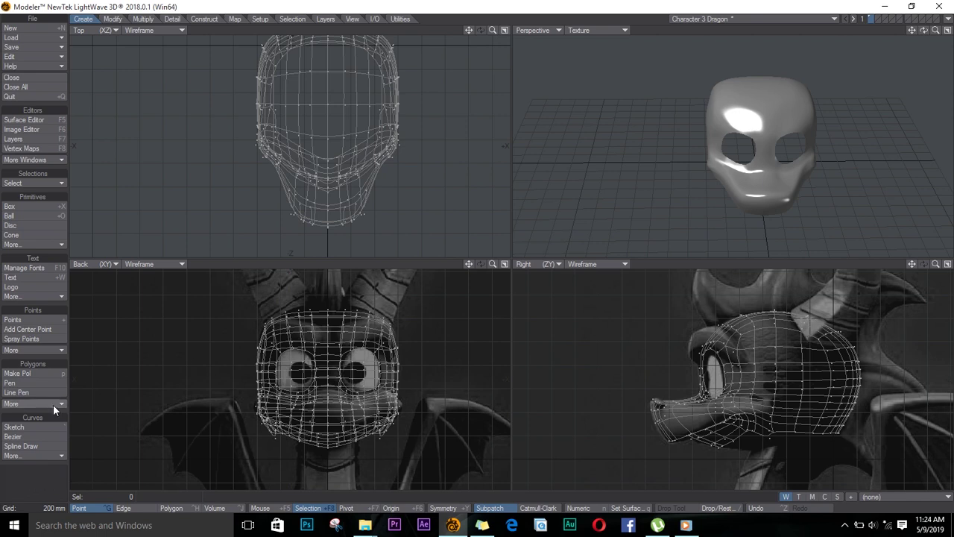
# Switch to the faceted mesh and set up the Magnet tool's influence range around one upper corner of the head
pyautogui.press('Tab')
pyautogui.click(113, 19)
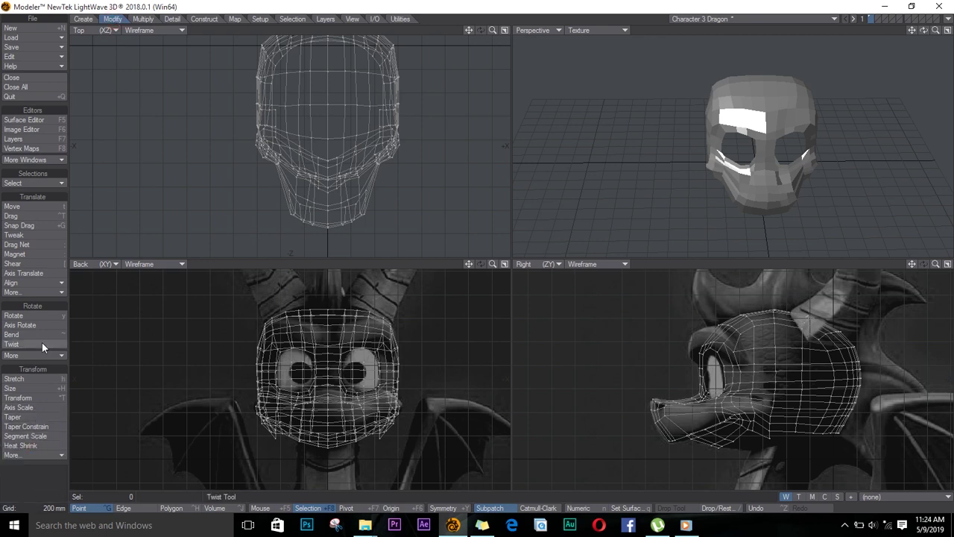
pyautogui.click(15, 253)
pyautogui.moveTo(311, 351); pyautogui.dragTo(310, 349, button='right')
pyautogui.moveTo(263, 302); pyautogui.dragTo(269, 324, button='right')
pyautogui.moveTo(733, 368); pyautogui.dragTo(812, 368, button='right')
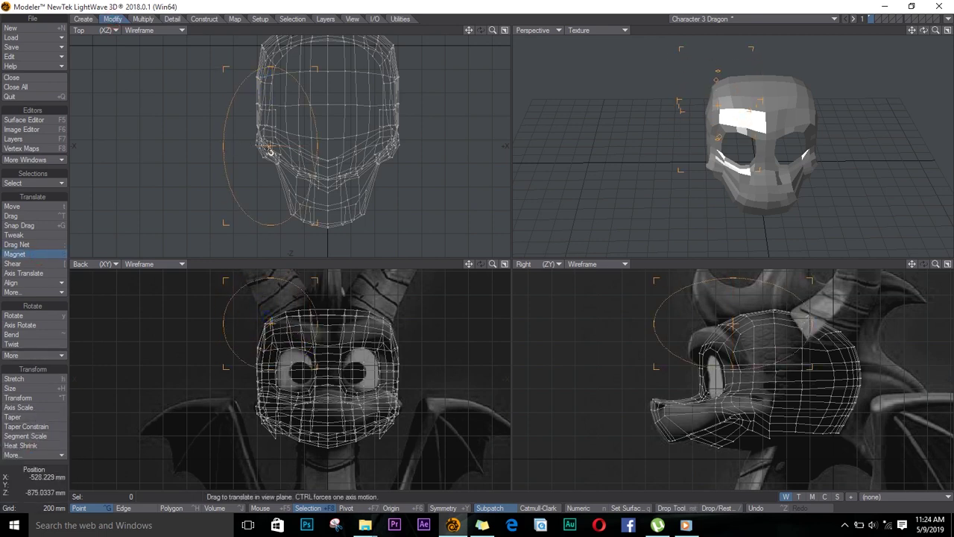
pyautogui.moveTo(733, 326); pyautogui.dragTo(778, 325, button='right')
# Turn on Symmetry and pull both upper corners of the head inward with Magnet to round them
pyautogui.moveTo(263, 322); pyautogui.dragTo(268, 326)
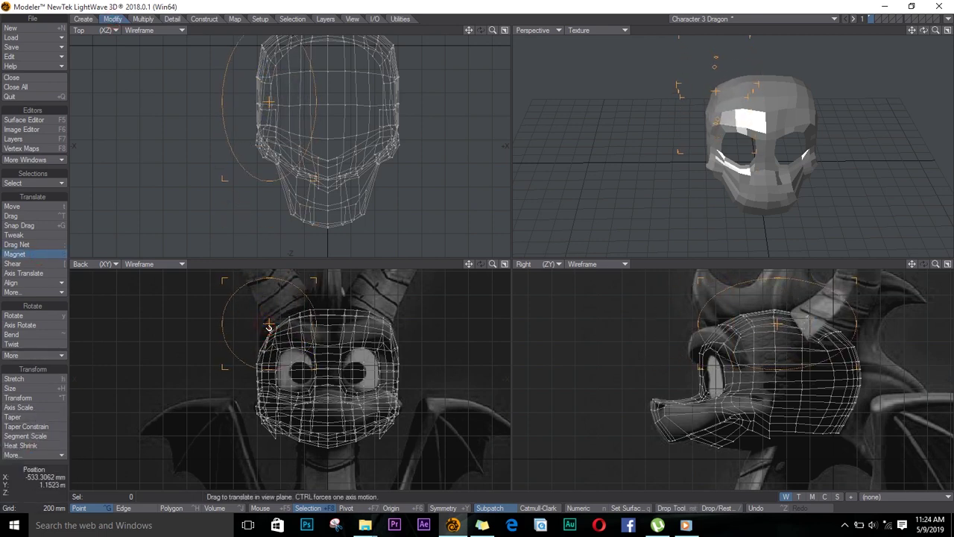
pyautogui.click(442, 507)
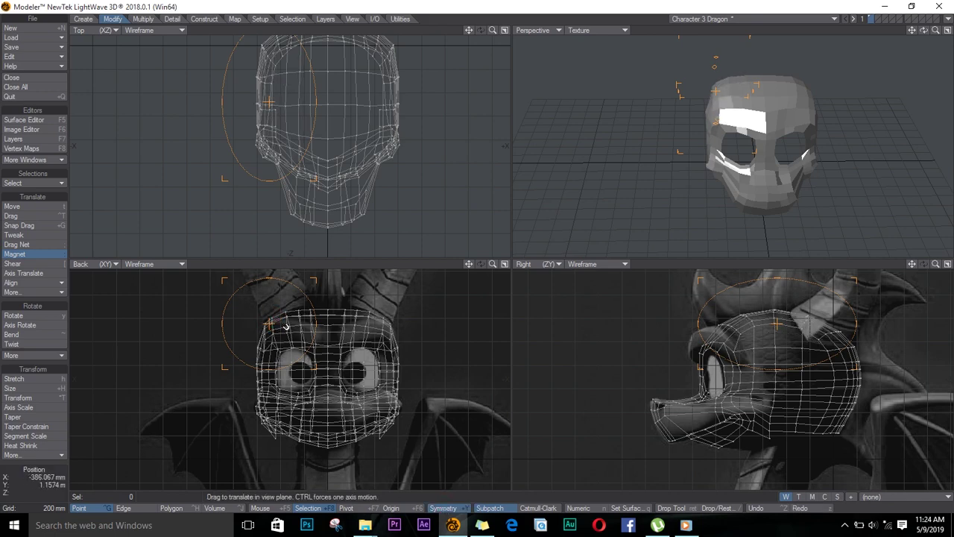
pyautogui.moveTo(393, 318); pyautogui.dragTo(388, 328)
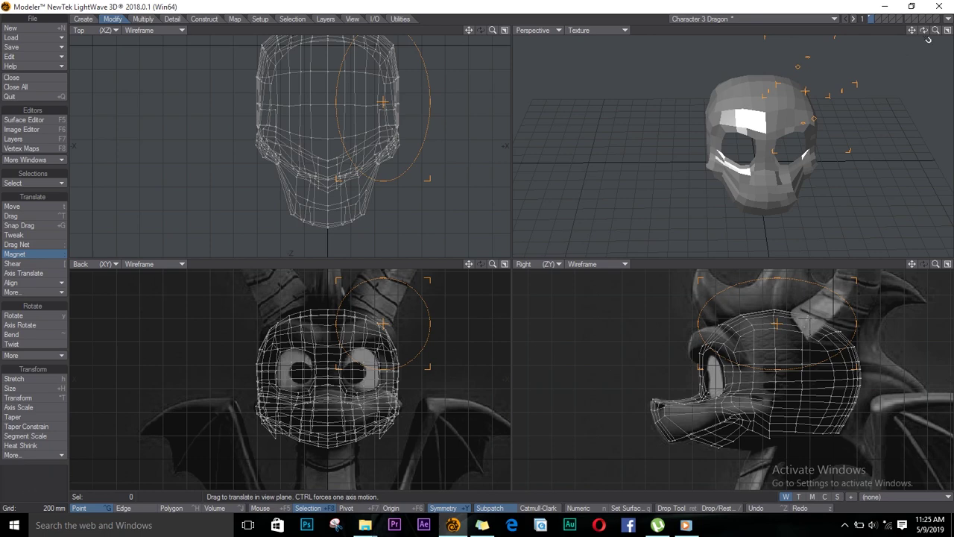
# Round the upper rear corners of the head with Magnet, adjusting its influence area in the top and side views
pyautogui.moveTo(928, 39); pyautogui.dragTo(798, 78)
pyautogui.moveTo(777, 323); pyautogui.dragTo(845, 353)
pyautogui.moveTo(383, 109); pyautogui.dragTo(384, 69)
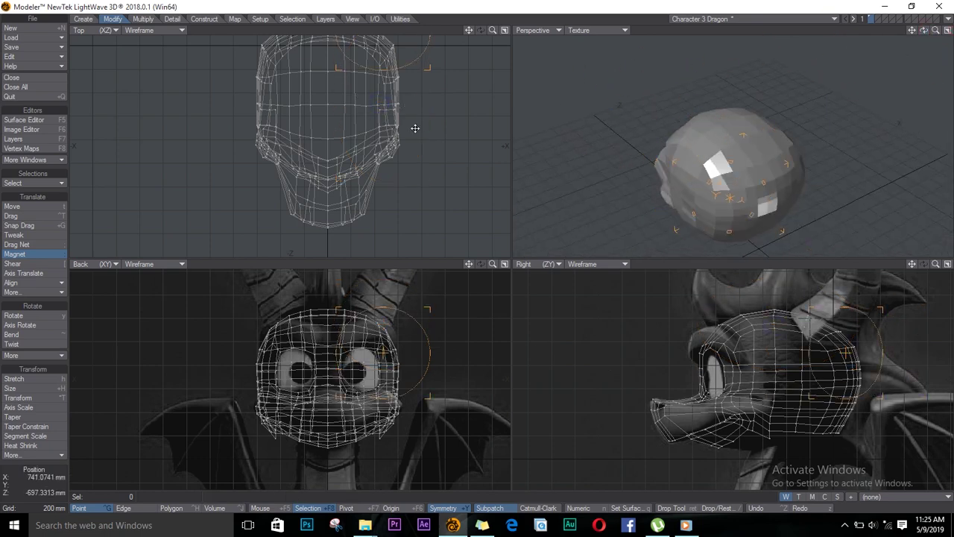
pyautogui.keyDown('alt'); pyautogui.moveTo(415, 129); pyautogui.dragTo(405, 178); pyautogui.keyUp('alt')
pyautogui.moveTo(374, 82)
pyautogui.mouseDown(button='right')
pyautogui.moveTo(385, 105)
pyautogui.moveTo(373, 98)
pyautogui.mouseUp(button='right')
pyautogui.moveTo(782, 349); pyautogui.dragTo(789, 346)
pyautogui.moveTo(781, 349); pyautogui.dragTo(786, 378, button='right')
pyautogui.moveTo(787, 376); pyautogui.dragTo(789, 372)
# Pull the rear sides of the head slightly inward with Magnet and return to the smoothed mesh
pyautogui.moveTo(924, 31); pyautogui.dragTo(663, 119)
pyautogui.moveTo(395, 101); pyautogui.dragTo(388, 105)
pyautogui.moveTo(378, 92); pyautogui.dragTo(376, 98, button='right')
pyautogui.moveTo(784, 373); pyautogui.dragTo(781, 347, button='right')
pyautogui.moveTo(799, 350); pyautogui.dragTo(794, 352)
pyautogui.moveTo(923, 30); pyautogui.dragTo(597, 97)
pyautogui.press('space')
pyautogui.press('Tab')
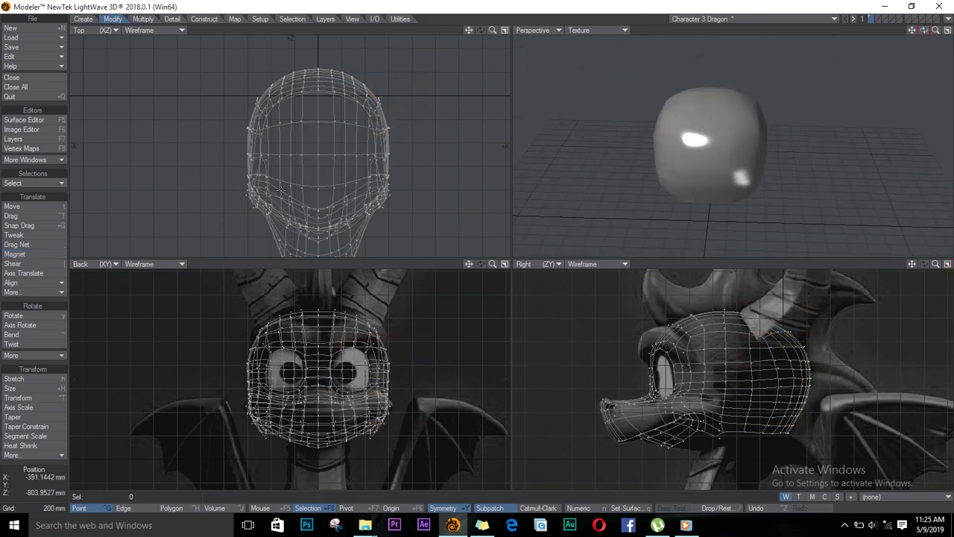
# Move the mirrored pair of points near the horn bases slightly inward and forward
pyautogui.moveTo(924, 30); pyautogui.dragTo(563, 40)
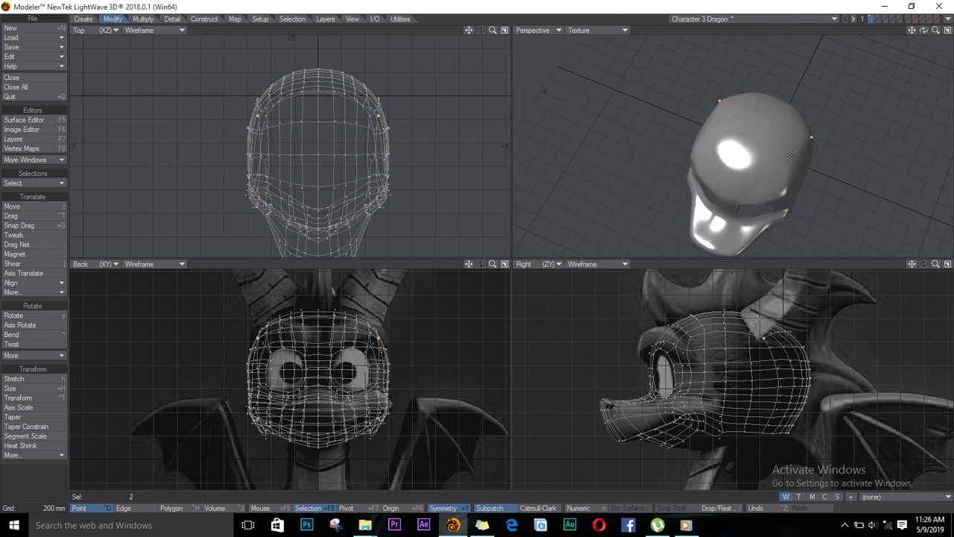
pyautogui.press('t')
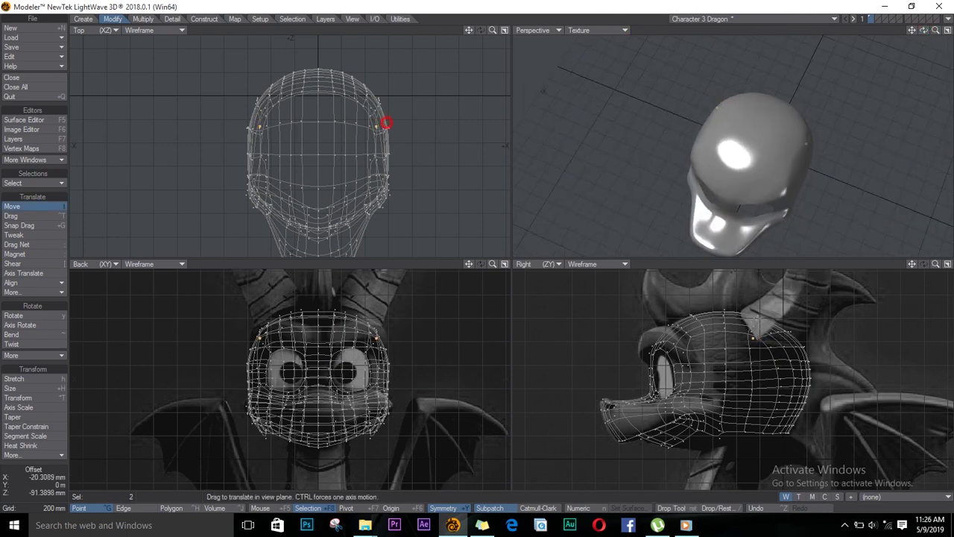
pyautogui.moveTo(387, 123); pyautogui.dragTo(385, 118)
pyautogui.press('space')
pyautogui.moveTo(924, 30); pyautogui.dragTo(951, 106)
pyautogui.press('space')
pyautogui.moveTo(950, 129); pyautogui.dragTo(898, 38)
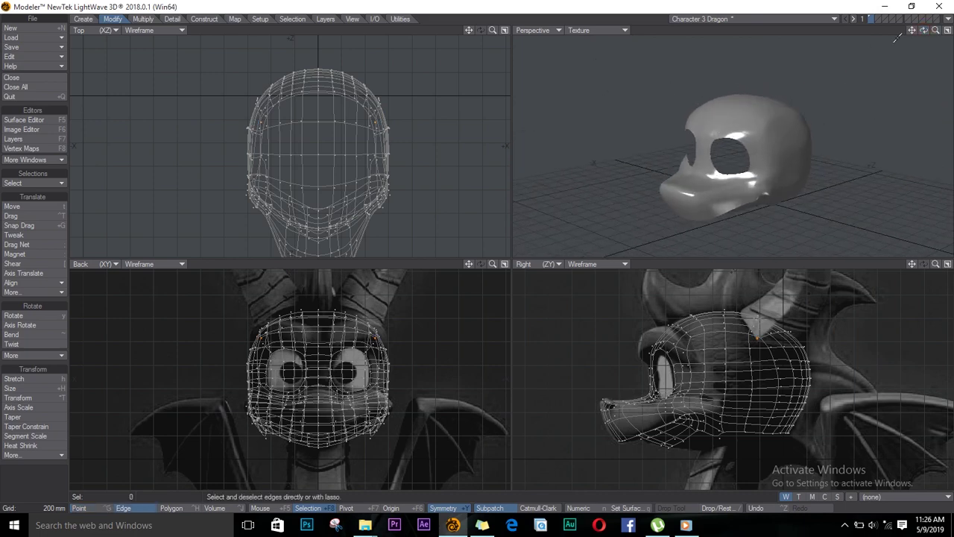
# Select the four-polygon patch above and behind each eye and reposition both patches to even out the upper sides
pyautogui.press('space')
pyautogui.click(782, 132)
pyautogui.press('t')
pyautogui.moveTo(382, 154); pyautogui.dragTo(387, 151)
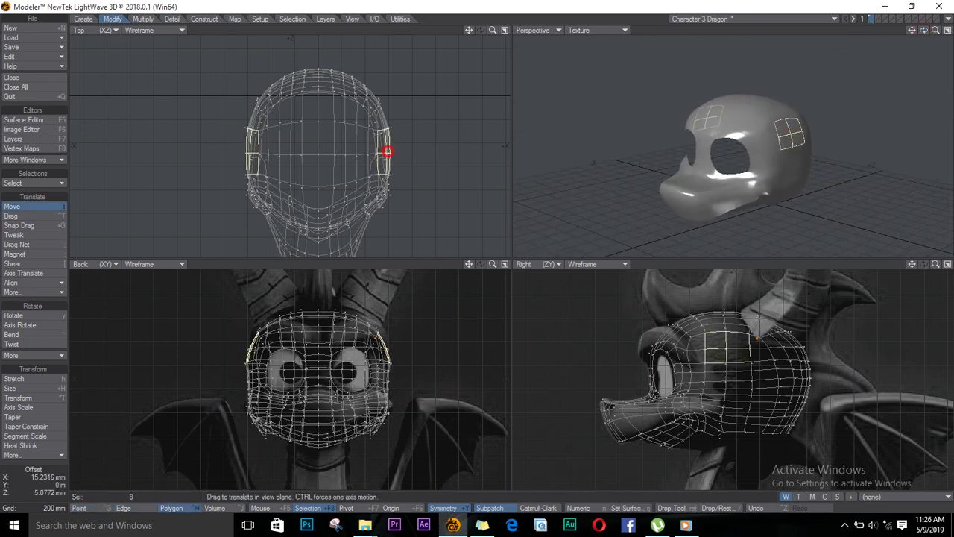
pyautogui.press('t')
pyautogui.moveTo(401, 326); pyautogui.dragTo(396, 337)
pyautogui.press('/')
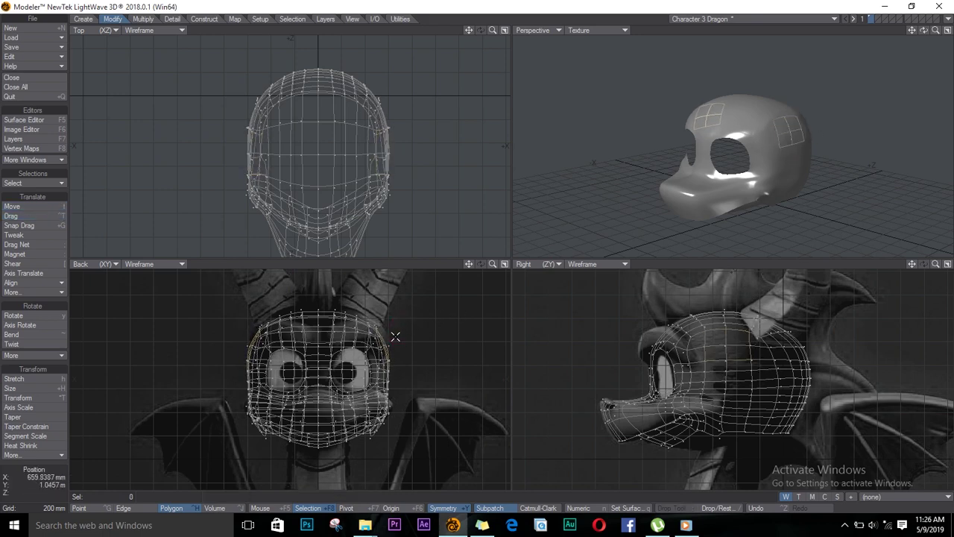
# Select the two polygons along each upper side edge and rotate them to soften the head's corners
pyautogui.keyDown('alt'); pyautogui.moveTo(566, 134); pyautogui.dragTo(138, 60); pyautogui.keyUp('alt')
pyautogui.moveTo(756, 111); pyautogui.dragTo(751, 99)
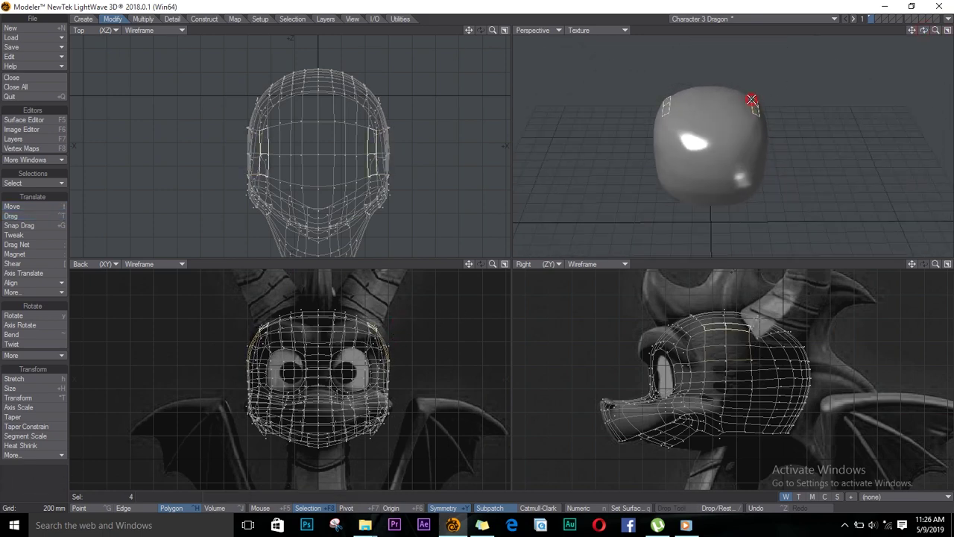
pyautogui.press('y')
pyautogui.moveTo(385, 335); pyautogui.dragTo(373, 328)
pyautogui.press('t')
pyautogui.press('/')
# Select the two polygons above the outer corner of each eye and shift them slightly to smooth the brow
pyautogui.moveTo(924, 31); pyautogui.dragTo(931, 63)
pyautogui.moveTo(788, 131); pyautogui.dragTo(790, 140)
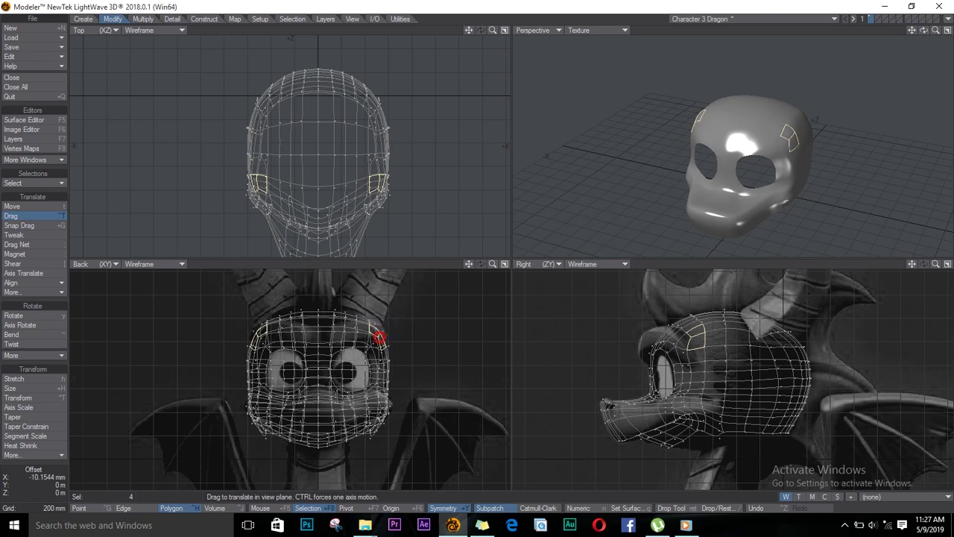
pyautogui.press('space')
pyautogui.press('t')
pyautogui.moveTo(374, 331); pyautogui.dragTo(375, 331)
pyautogui.press('/')
# Examine the smoothed head from several angles in a full-size perspective view and save the object
pyautogui.moveTo(924, 31); pyautogui.dragTo(783, 18)
pyautogui.press('a')
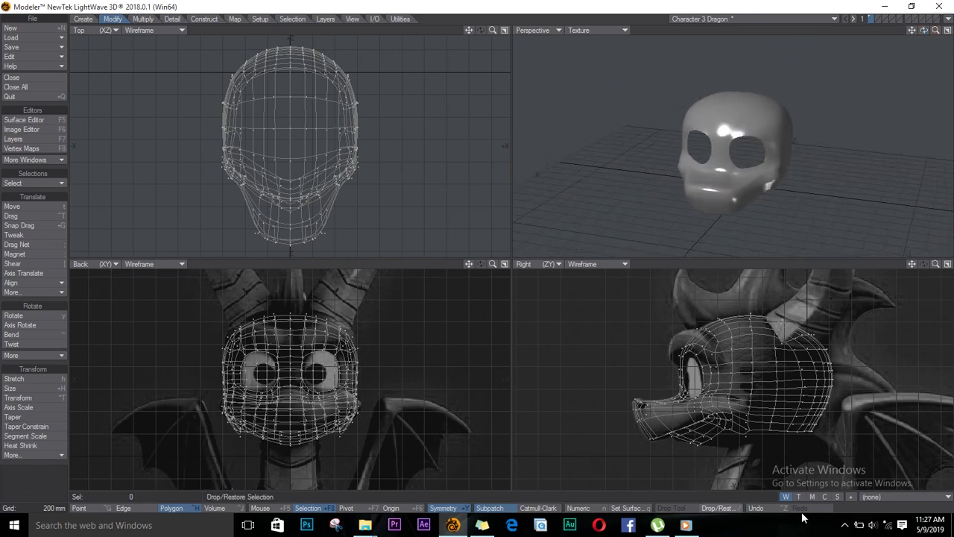
pyautogui.moveTo(924, 31); pyautogui.dragTo(837, 39)
pyautogui.click(948, 31)
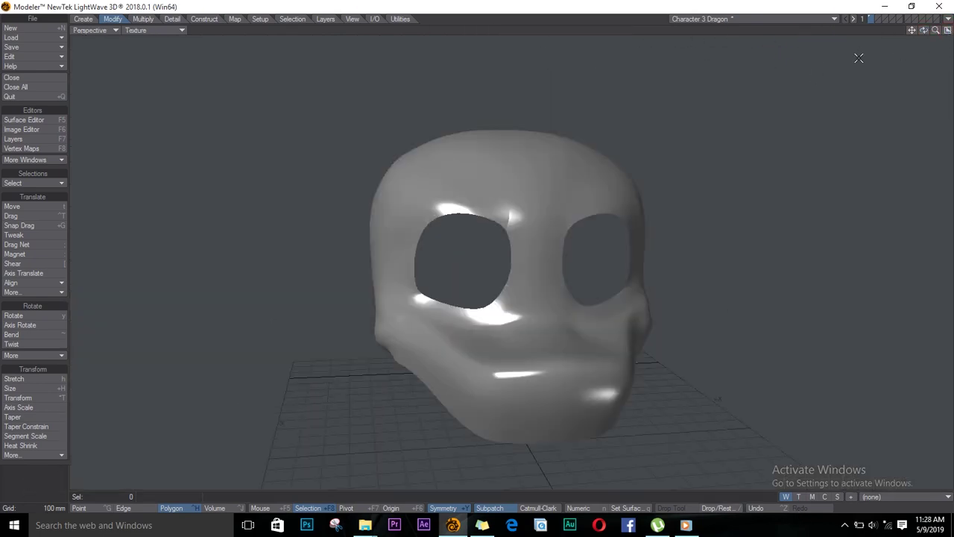
pyautogui.keyDown('ctrl'); pyautogui.keyDown('alt'); pyautogui.moveTo(587, 227); pyautogui.dragTo(518, 246); pyautogui.keyUp('alt'); pyautogui.keyUp('ctrl')
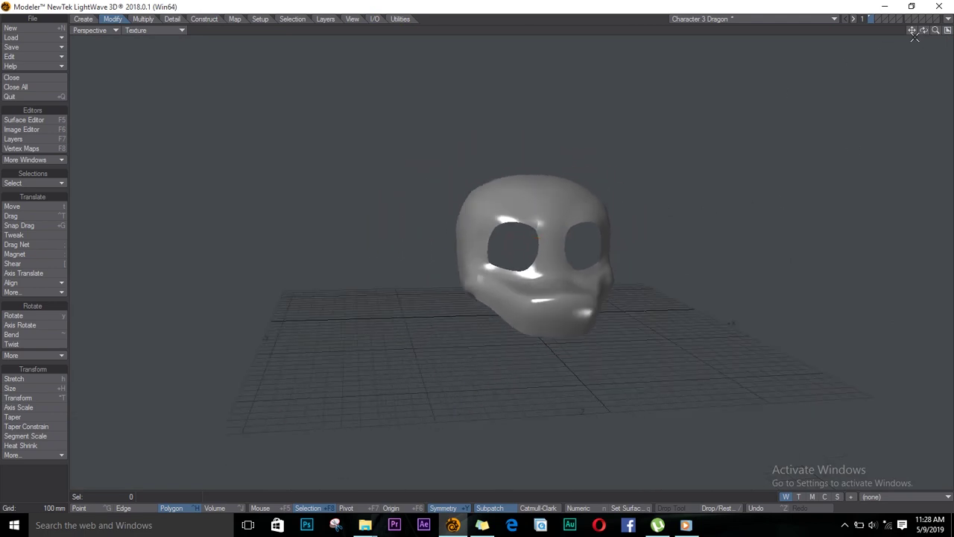
pyautogui.moveTo(925, 30)
pyautogui.mouseDown()
pyautogui.moveTo(664, 64)
pyautogui.moveTo(119, 30)
pyautogui.moveTo(375, 68)
pyautogui.moveTo(592, 85)
pyautogui.moveTo(901, 70)
pyautogui.moveTo(949, 19)
pyautogui.moveTo(820, 79)
pyautogui.moveTo(247, 7)
pyautogui.moveTo(927, 33)
pyautogui.mouseUp()
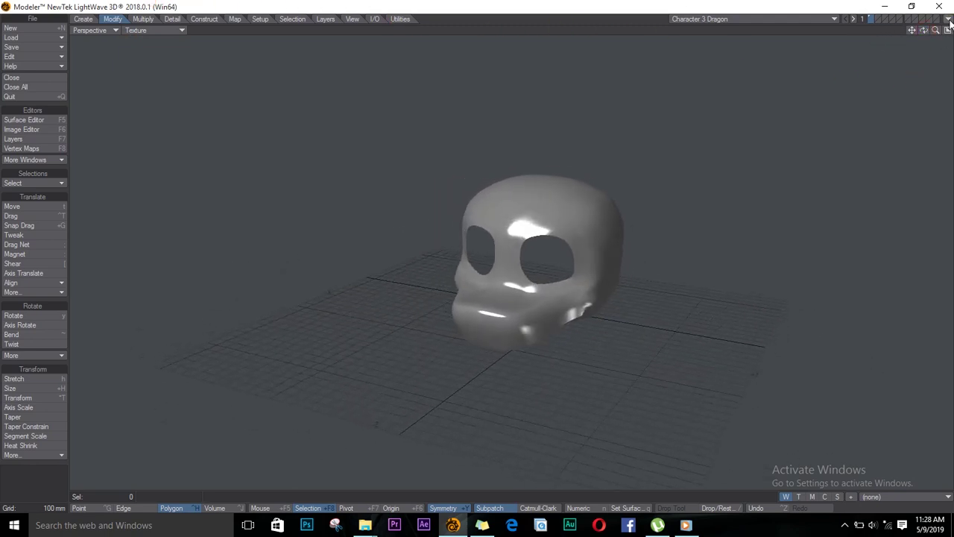
pyautogui.click(947, 20)
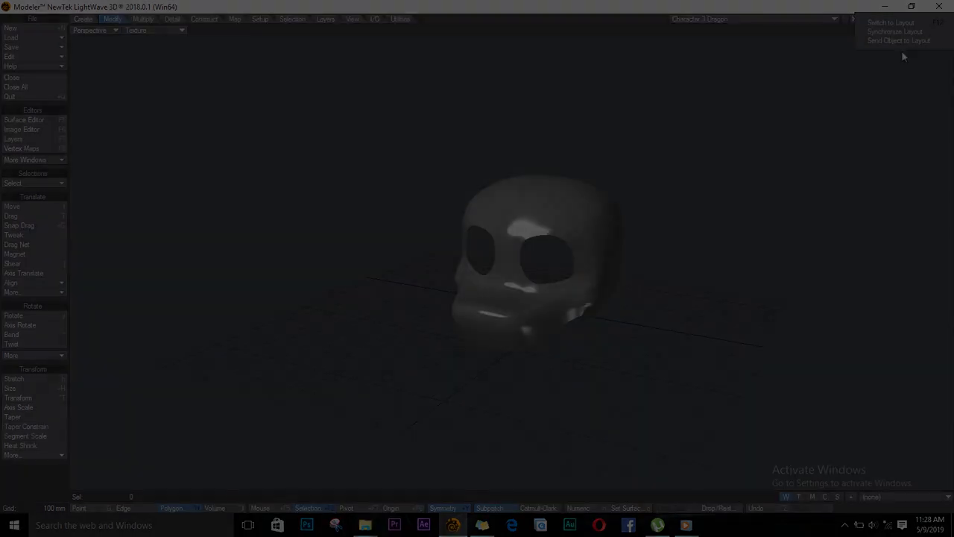